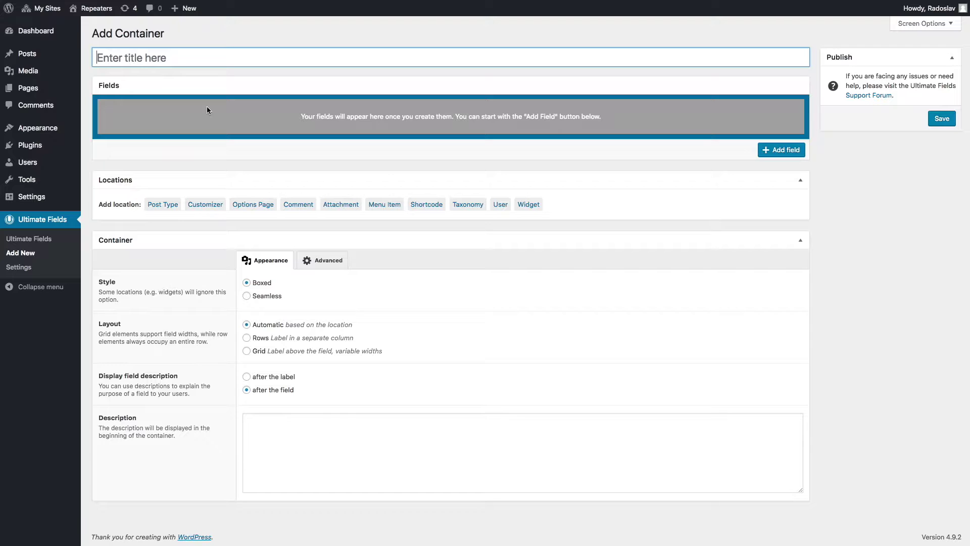
Step: Title the container 'Repeaters' and add an Options Page location
{"action": "type", "text": "Repeaters"}
{"action": "left_click", "coordinate": [248, 206]}
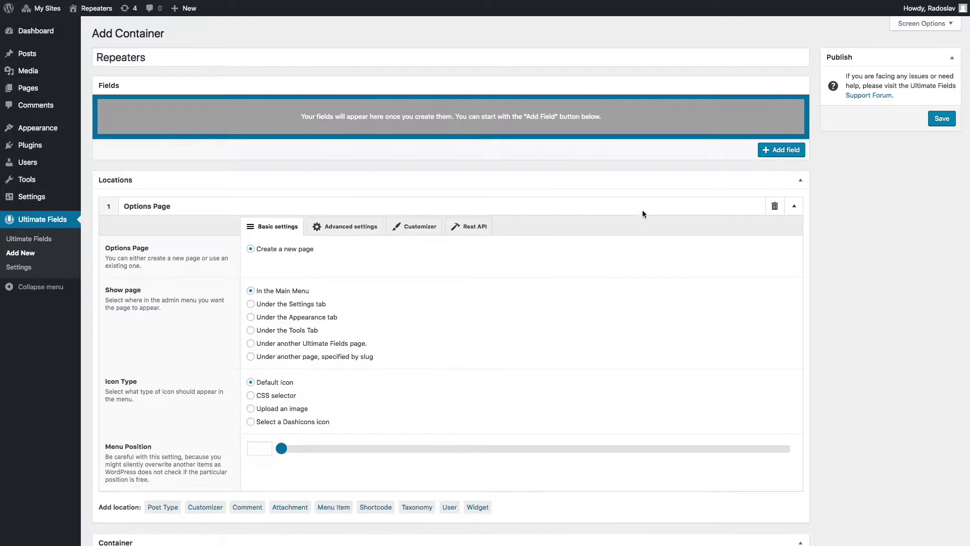
Step: Create a new field labelled 'Basic repeater' of type Repeater
{"action": "left_click", "coordinate": [777, 158]}
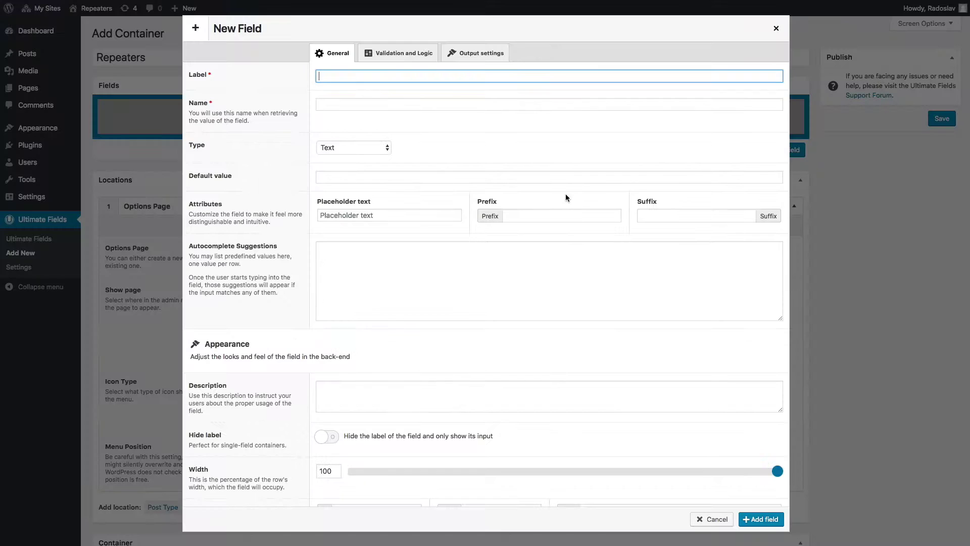
{"action": "type", "text": "Basic repeater"}
{"action": "key", "text": "Tab"}
{"action": "key", "text": "Tab"}
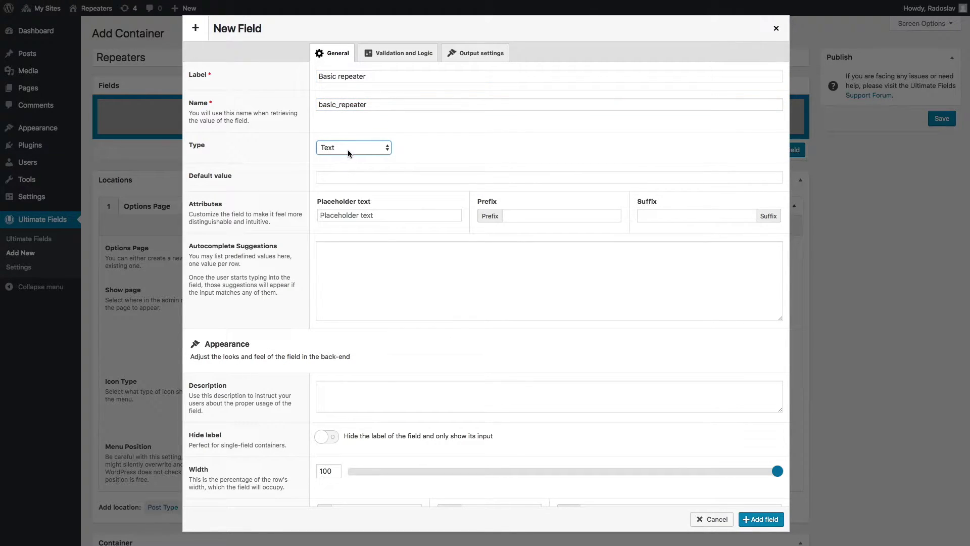
{"action": "left_click", "coordinate": [348, 150]}
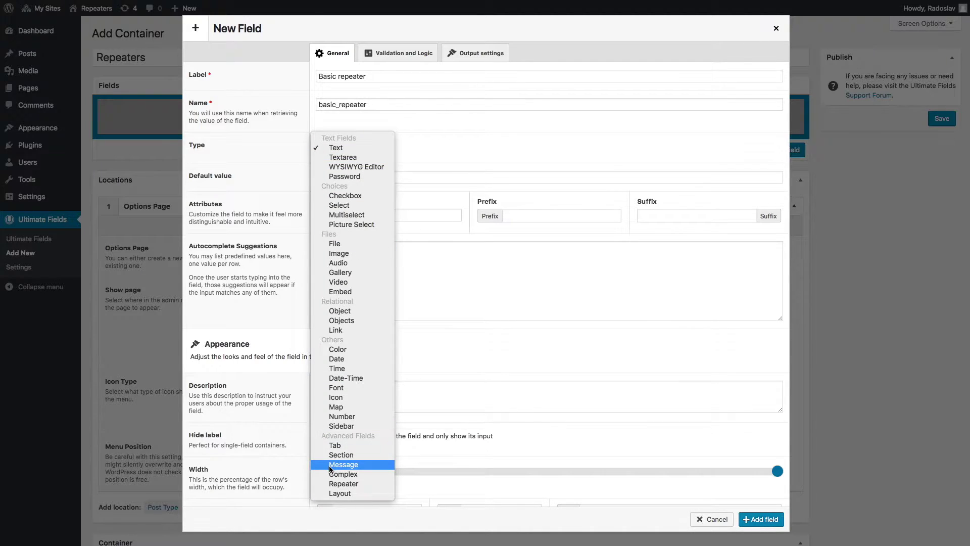
{"action": "left_click", "coordinate": [332, 484]}
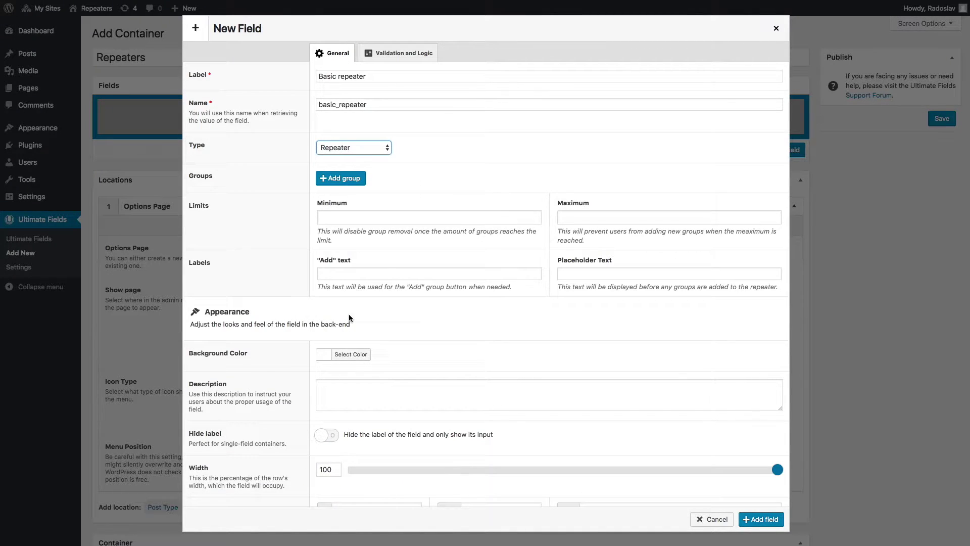
Step: Add a 'Person' group holding a 'First name' text field, then add the repeater field
{"action": "left_click", "coordinate": [344, 178]}
{"action": "left_click", "coordinate": [448, 223]}
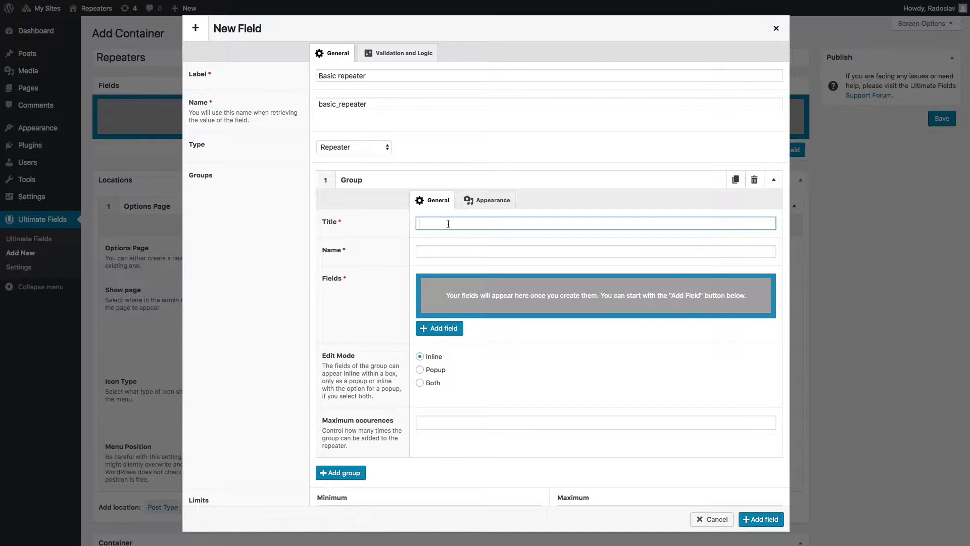
{"action": "type", "text": "Person"}
{"action": "key", "text": "Tab"}
{"action": "left_click", "coordinate": [444, 328]}
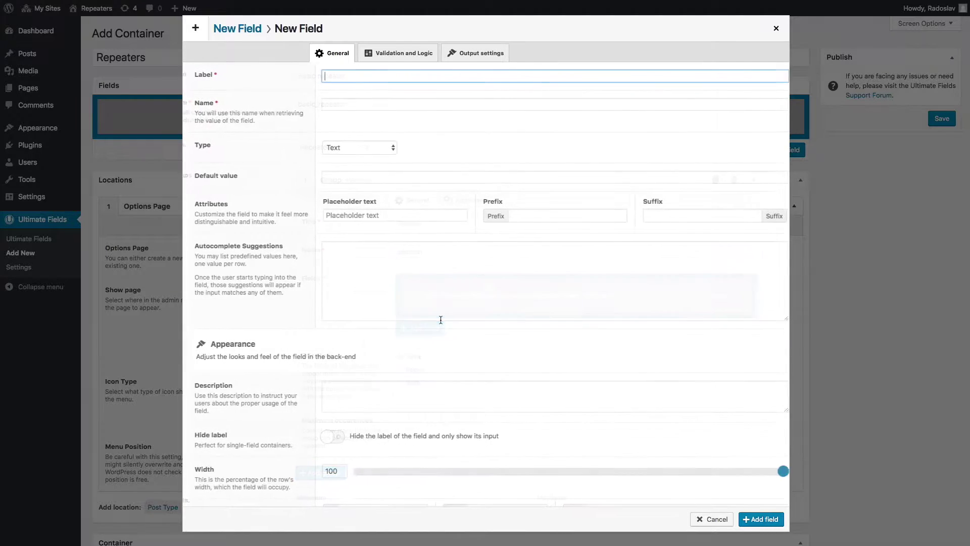
{"action": "type", "text": "First name"}
{"action": "key", "text": "Tab"}
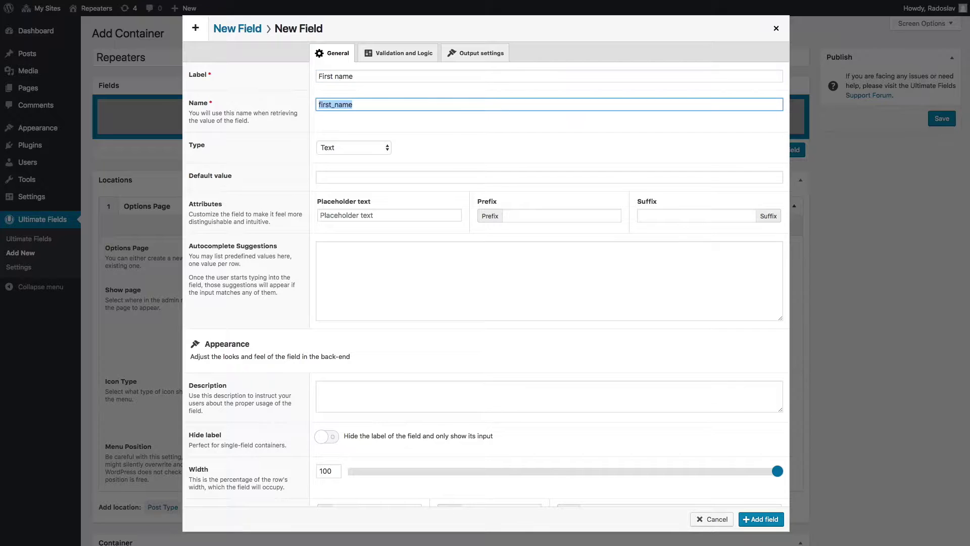
{"action": "left_click", "coordinate": [779, 526]}
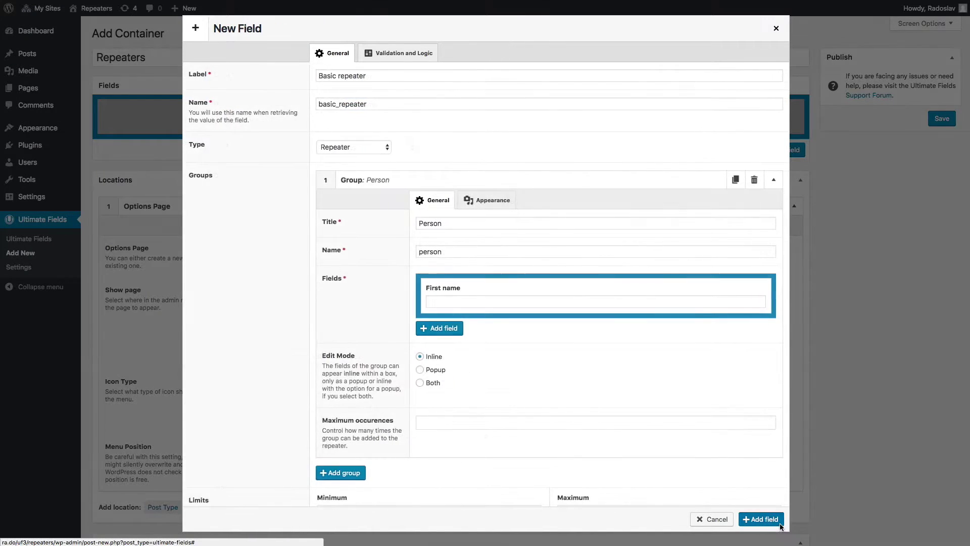
{"action": "left_click", "coordinate": [775, 520]}
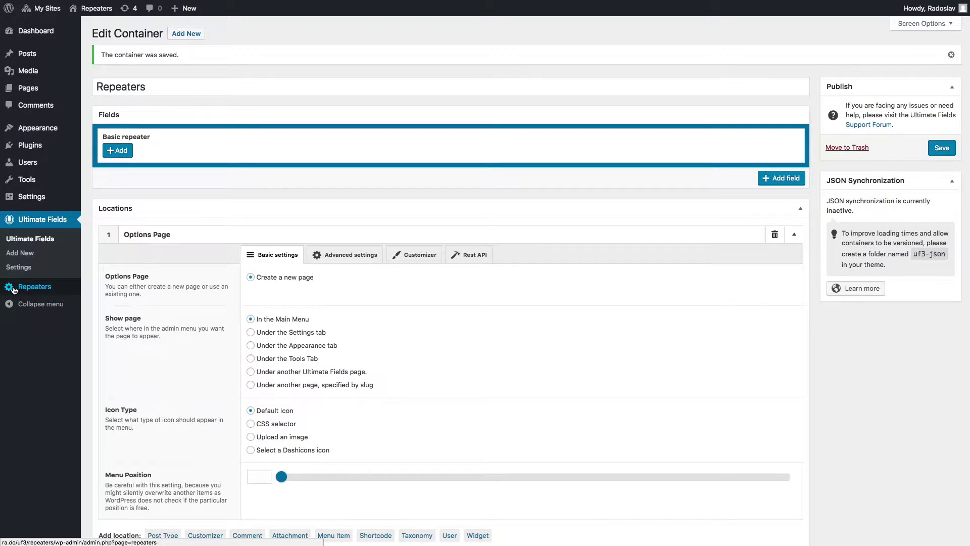
Step: Open the Repeaters options page and add a first Person entry
{"action": "left_click", "coordinate": [30, 288]}
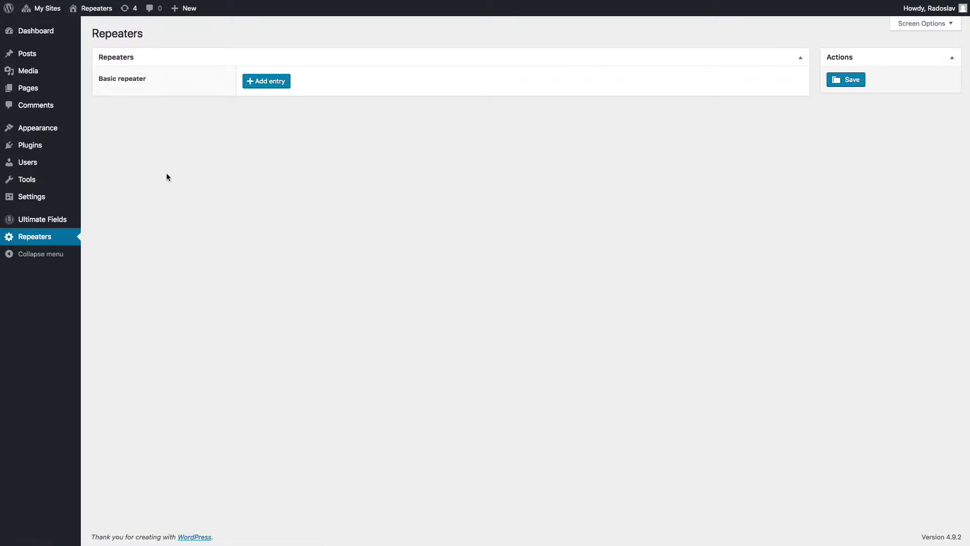
{"action": "left_click", "coordinate": [271, 85]}
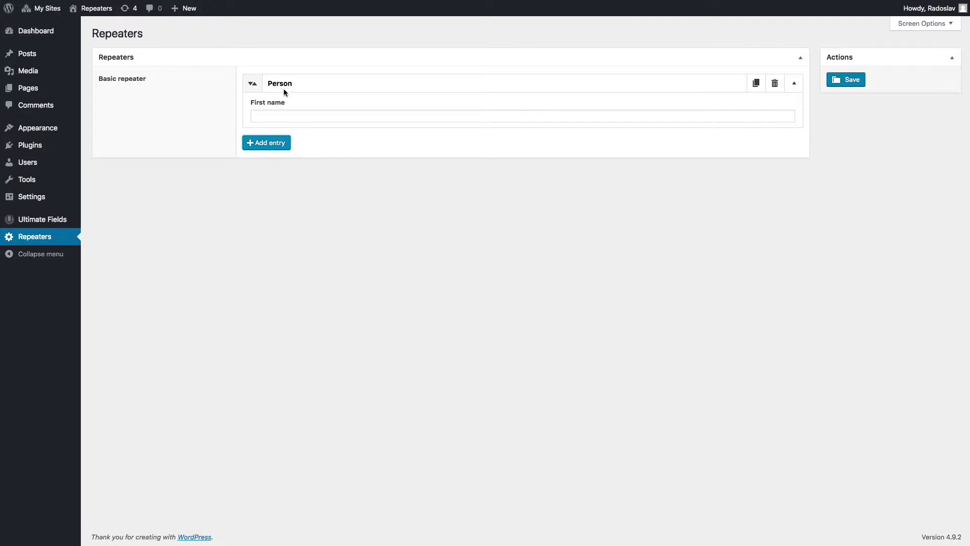
{"action": "left_click_drag", "start_coordinate": [247, 103], "coordinate": [281, 122]}
{"action": "left_click", "coordinate": [282, 120]}
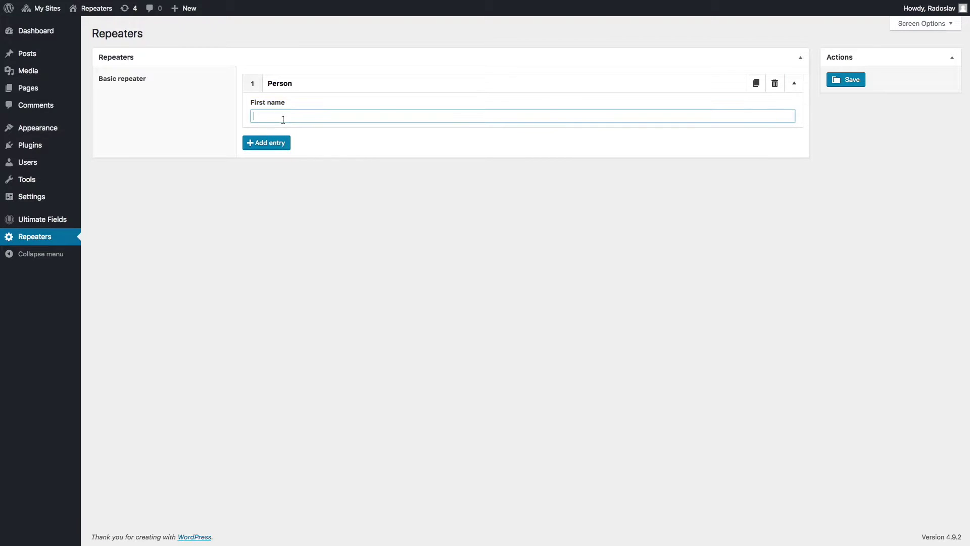
Step: Add several more Person entries, then delete the extras to leave two
{"action": "left_click", "coordinate": [275, 144]}
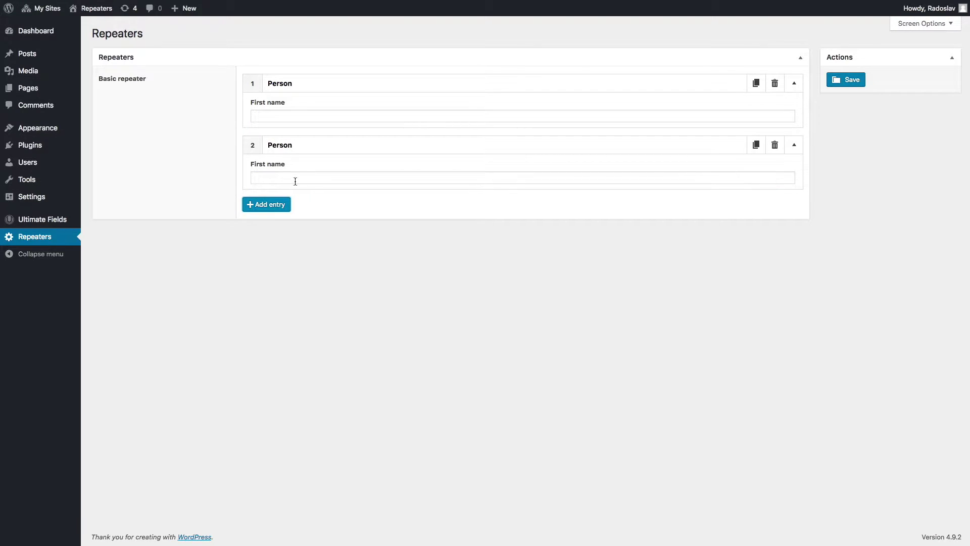
{"action": "left_click", "coordinate": [268, 204]}
{"action": "left_click", "coordinate": [276, 266]}
{"action": "left_click", "coordinate": [296, 114]}
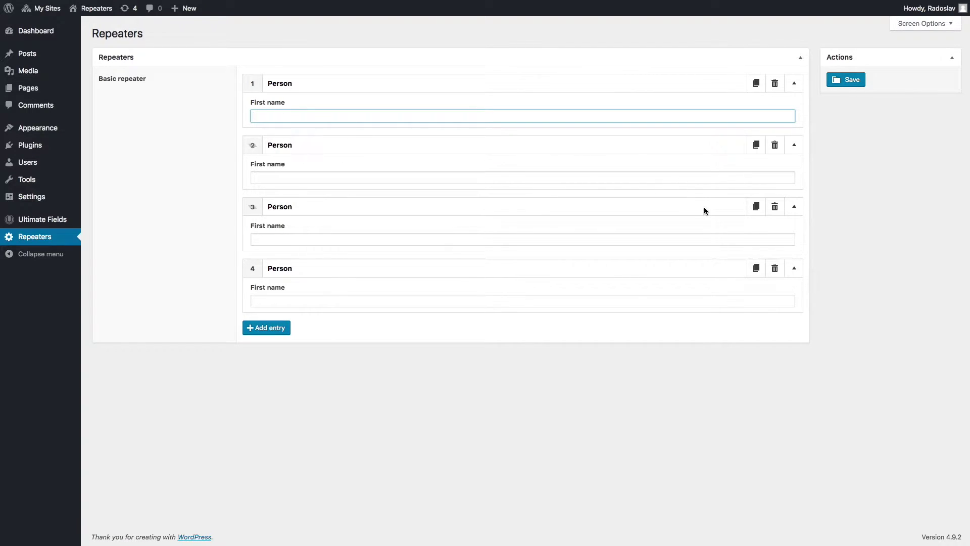
{"action": "left_click", "coordinate": [776, 206]}
{"action": "left_click", "coordinate": [782, 206]}
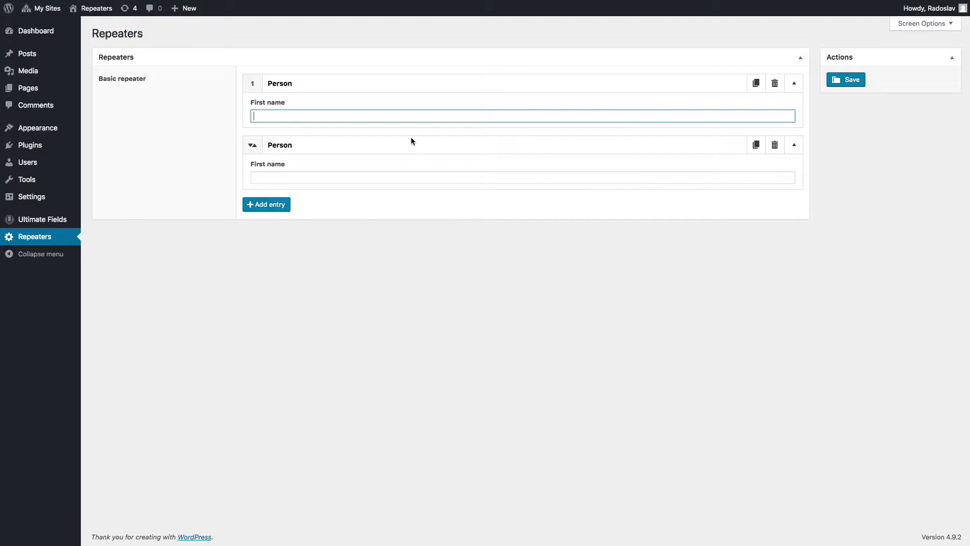
Step: Enter first names Jane and John in the two Person entries
{"action": "type", "text": "Jane"}
{"action": "left_click", "coordinate": [392, 174]}
{"action": "type", "text": "John"}
{"action": "left_click", "coordinate": [907, 172]}
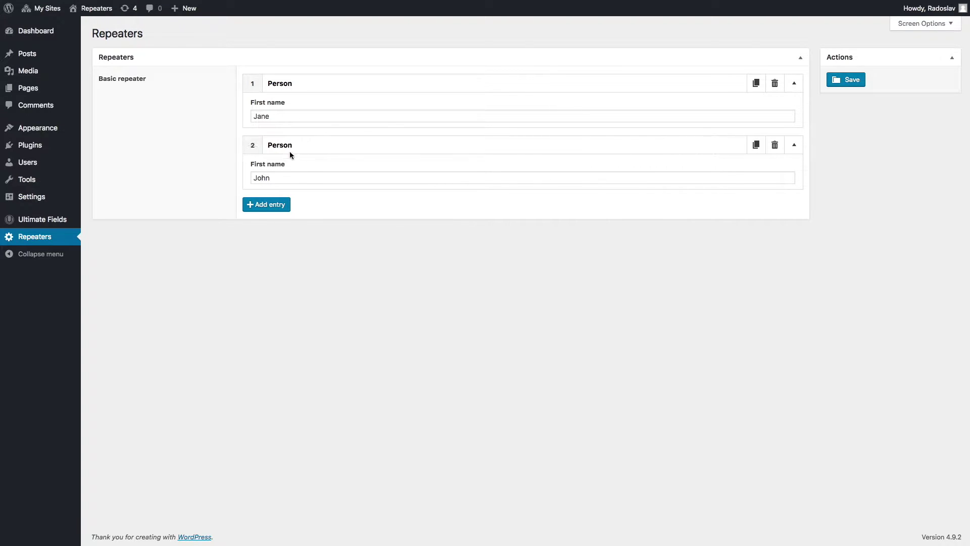
Step: Test adding, duplicating and deleting entries, collapse both entries, and save the options
{"action": "left_click", "coordinate": [266, 204]}
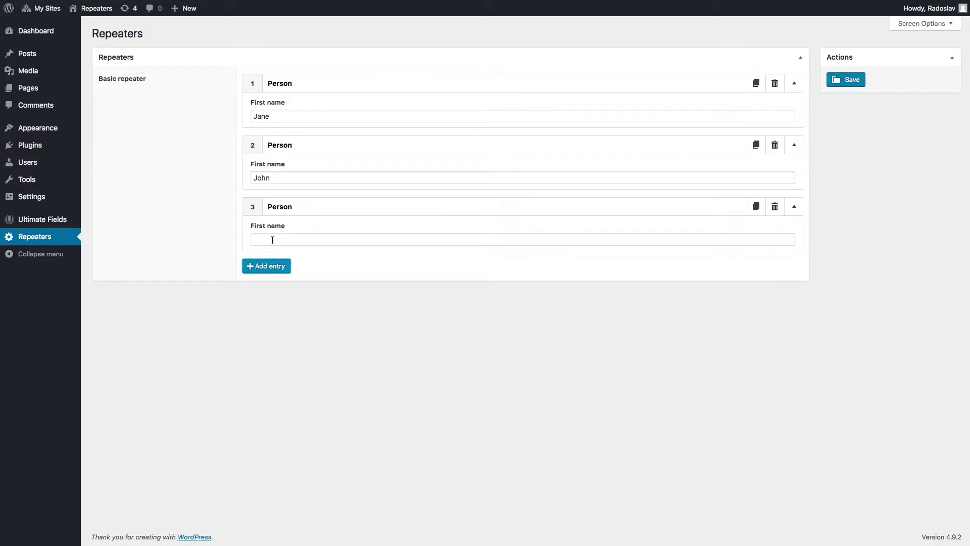
{"action": "left_click", "coordinate": [775, 206]}
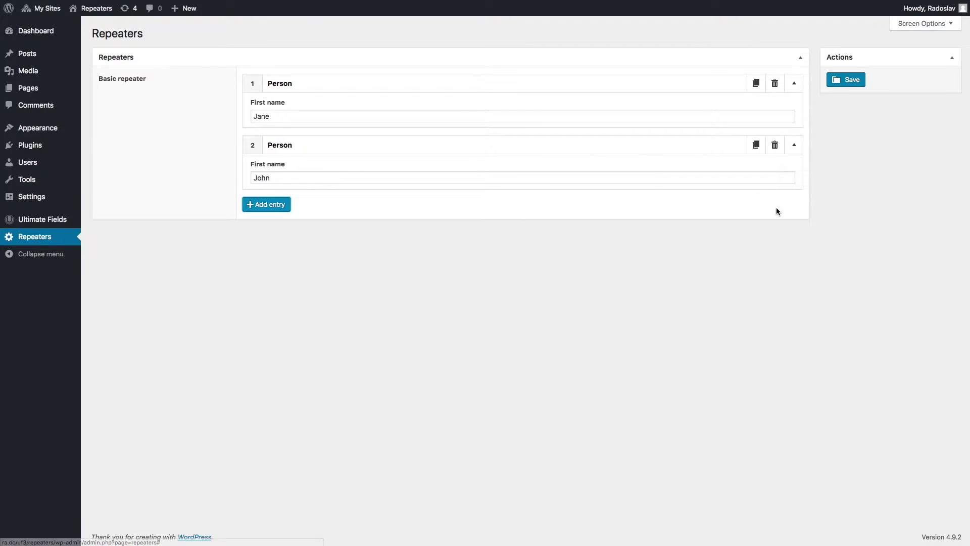
{"action": "left_click", "coordinate": [758, 150]}
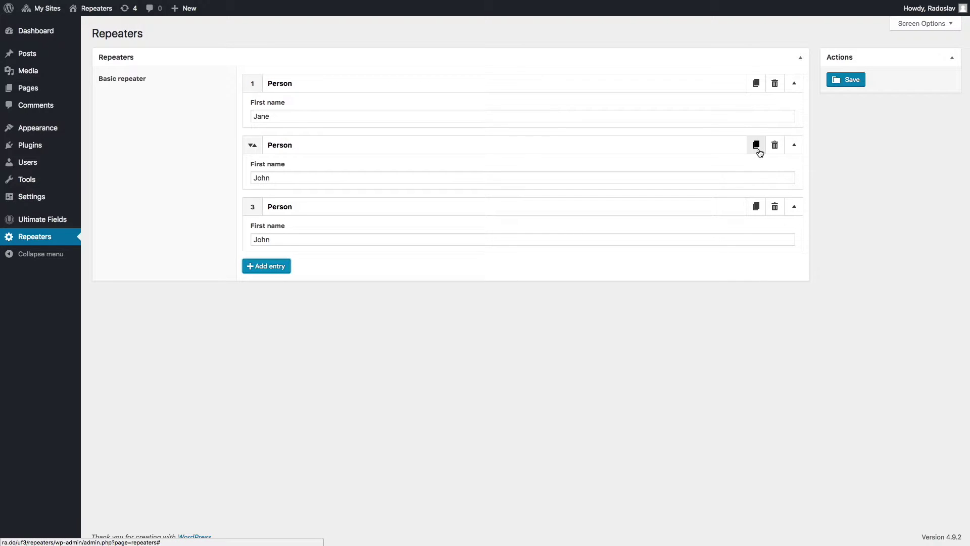
{"action": "left_click", "coordinate": [773, 204]}
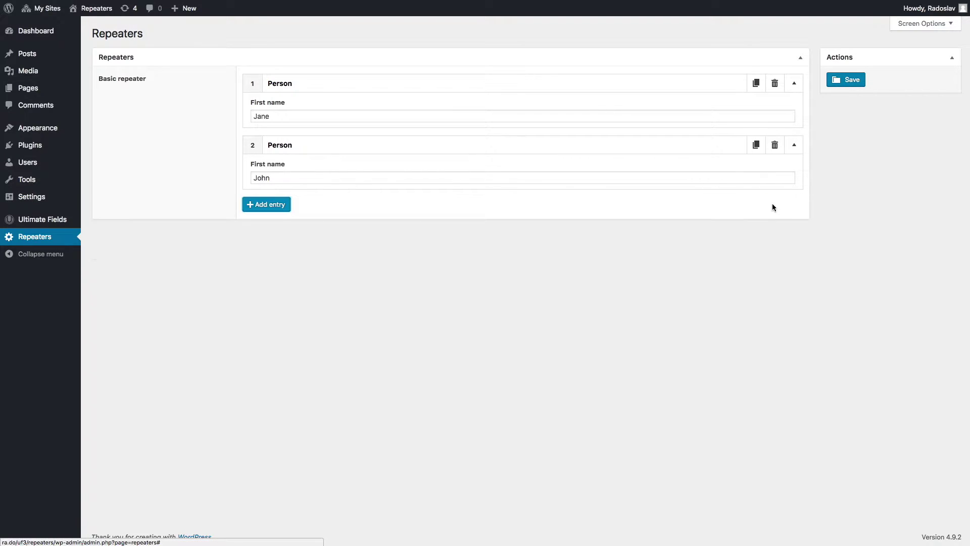
{"action": "left_click", "coordinate": [796, 146]}
{"action": "left_click", "coordinate": [794, 85]}
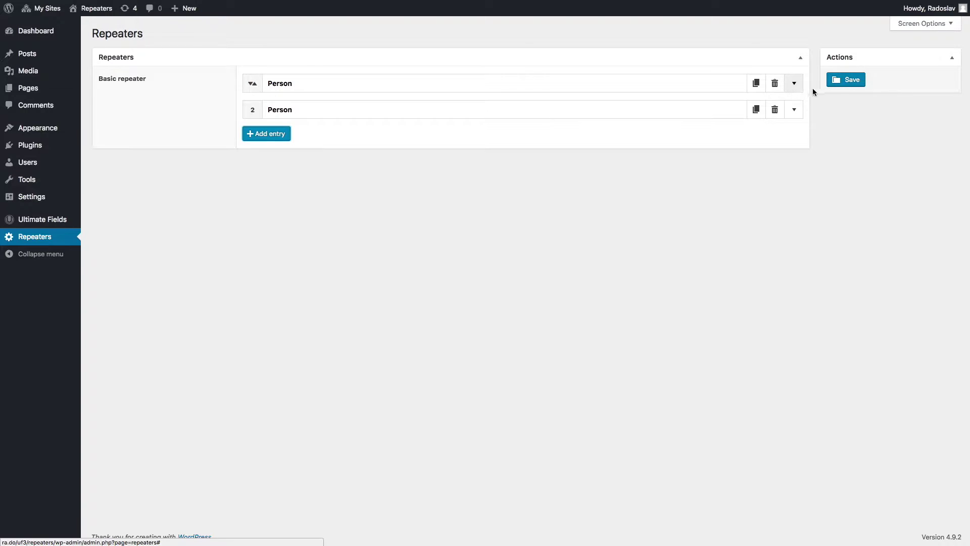
{"action": "left_click", "coordinate": [842, 84]}
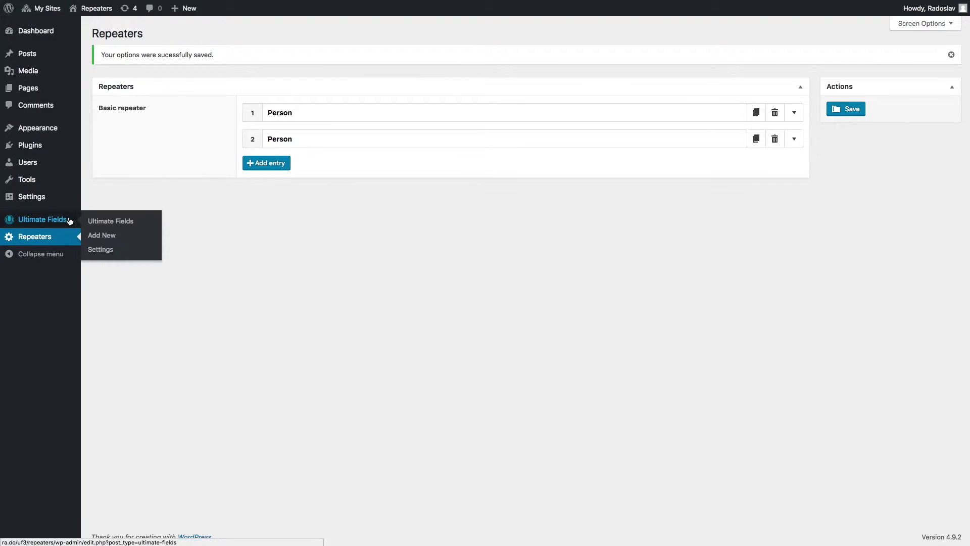
Step: In the Repeaters container, set the First name field's width to 50
{"action": "left_click", "coordinate": [384, 113]}
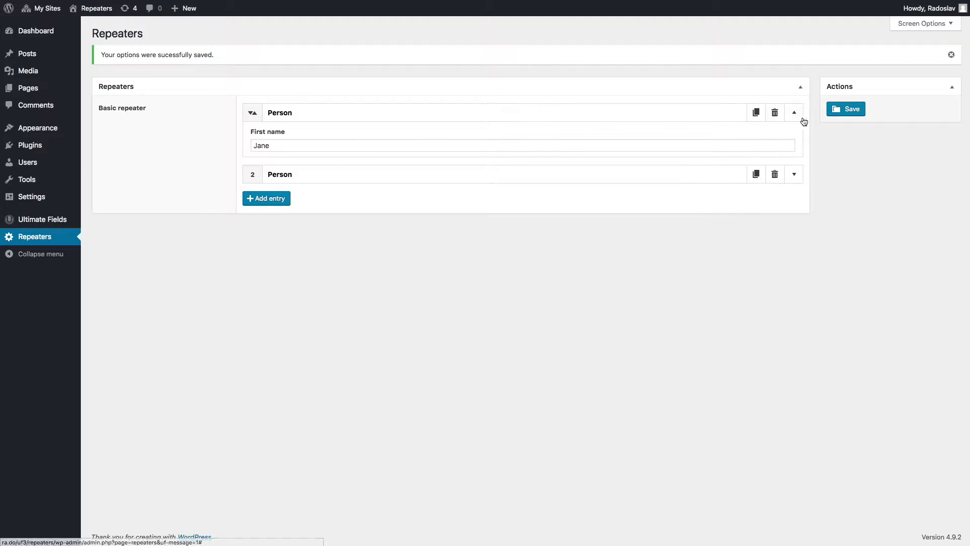
{"action": "left_click", "coordinate": [42, 219]}
{"action": "left_click", "coordinate": [119, 106]}
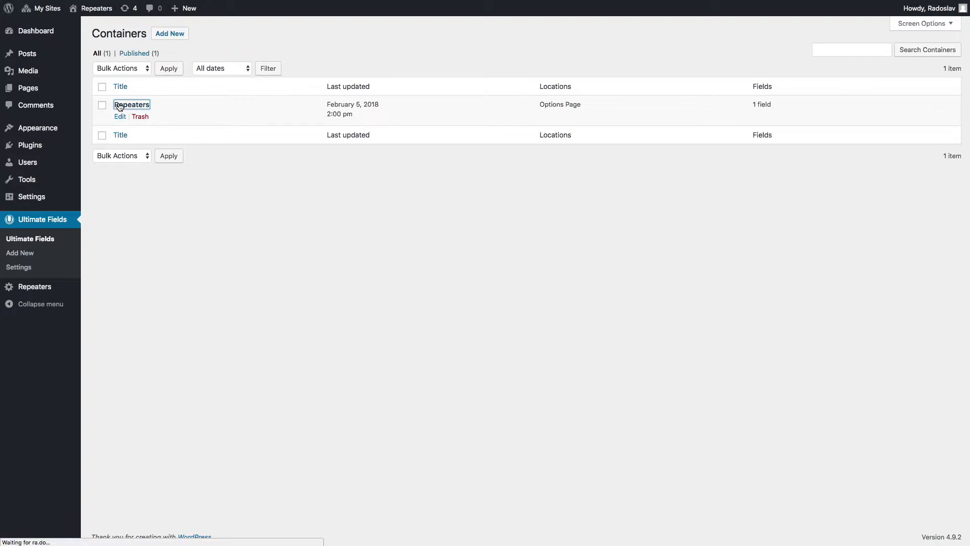
{"action": "left_click", "coordinate": [485, 111]}
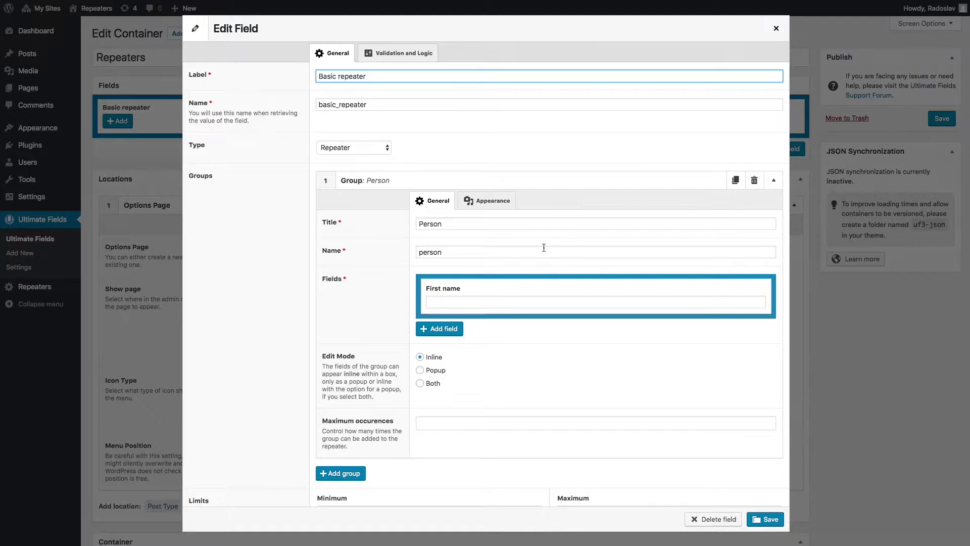
{"action": "left_click", "coordinate": [574, 279]}
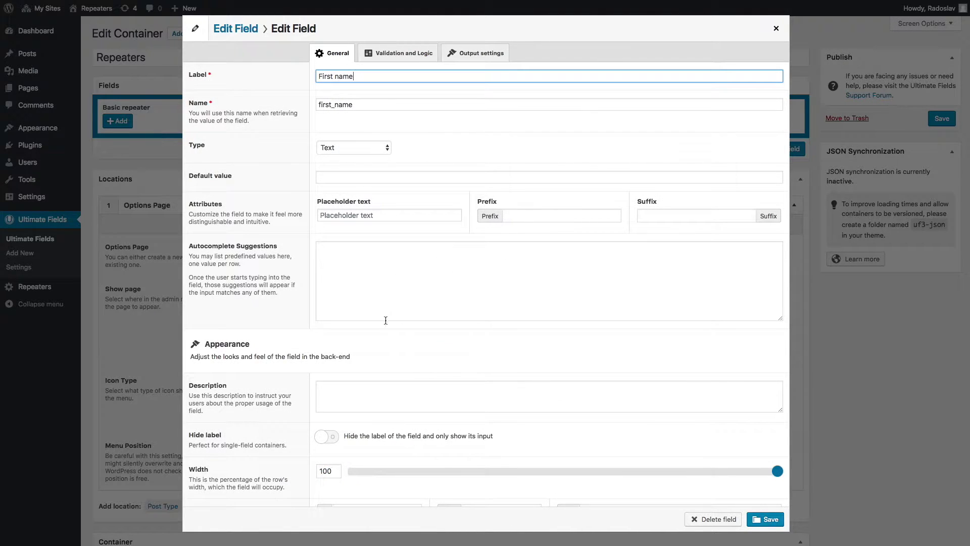
{"action": "double_click", "coordinate": [327, 470]}
{"action": "type", "text": "50"}
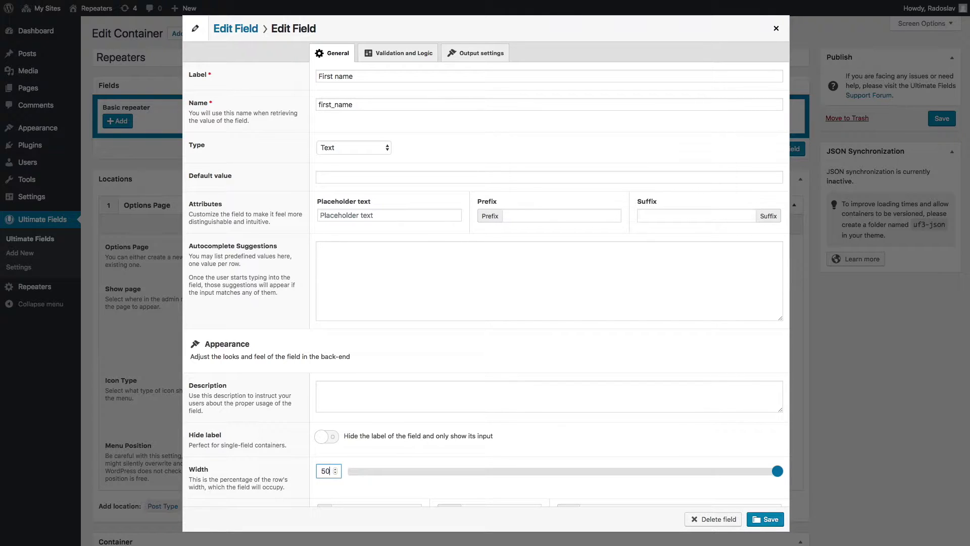
{"action": "key", "text": "Return"}
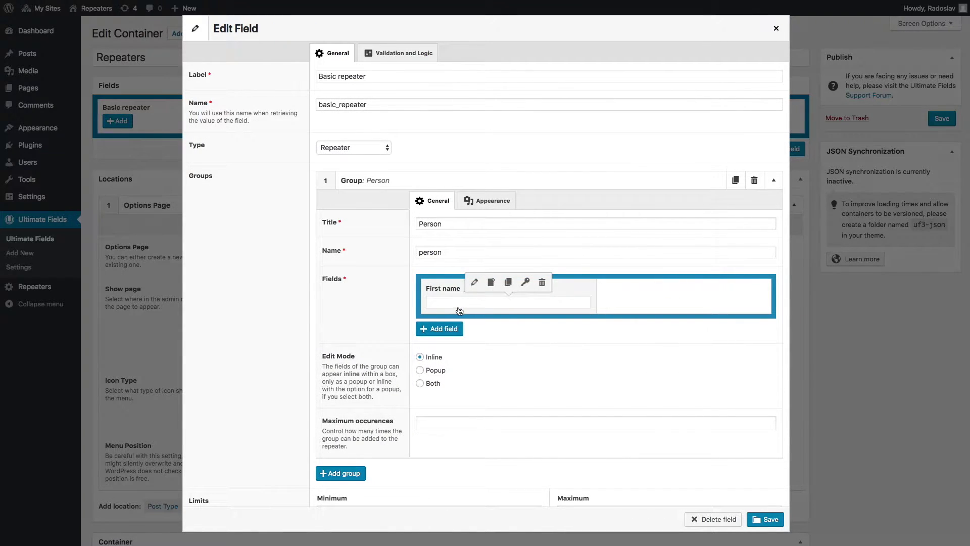
Step: Add a 'Last name' field at width 50 to the Person group and save the repeater settings
{"action": "left_click", "coordinate": [429, 331]}
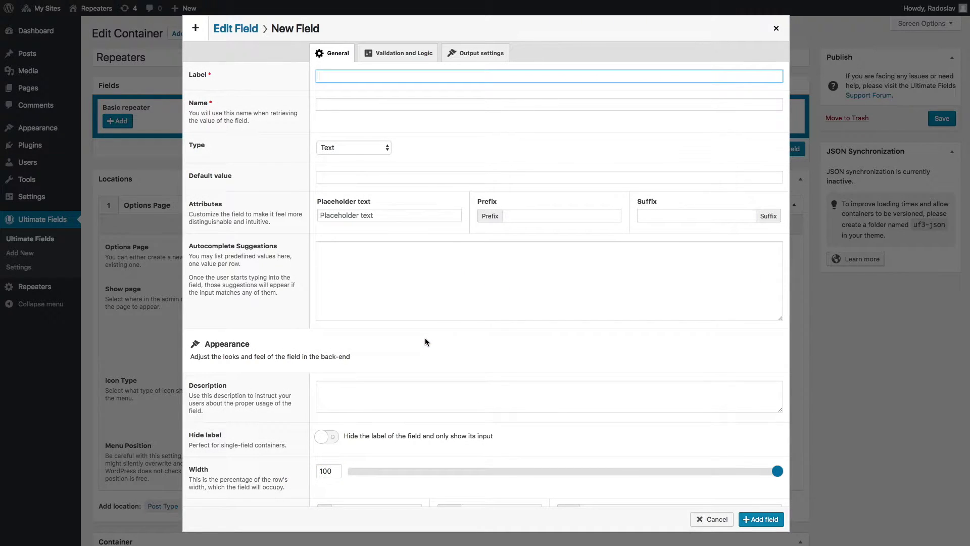
{"action": "type", "text": "Last Name"}
{"action": "key", "text": "shift+Right"}
{"action": "type", "text": "n"}
{"action": "double_click", "coordinate": [322, 470]}
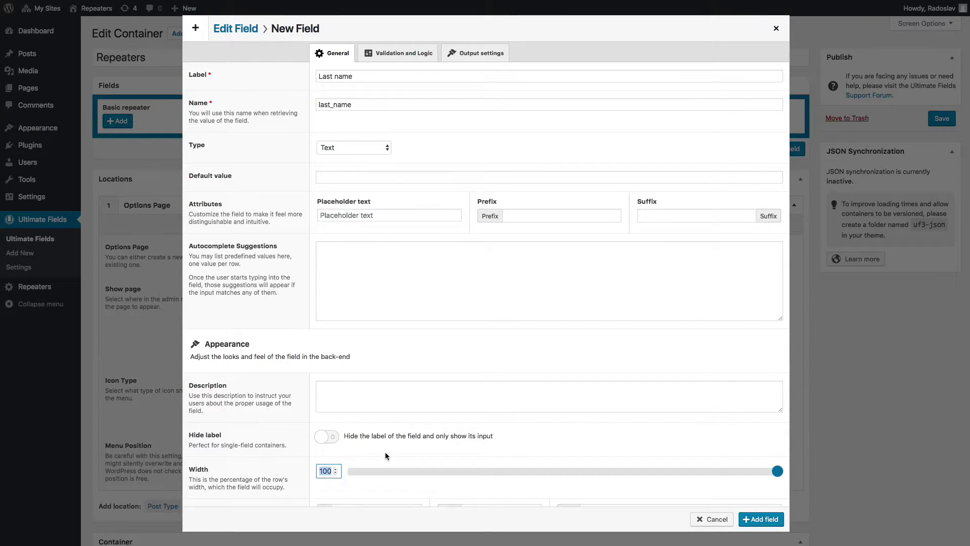
{"action": "type", "text": "50"}
{"action": "left_click", "coordinate": [761, 518]}
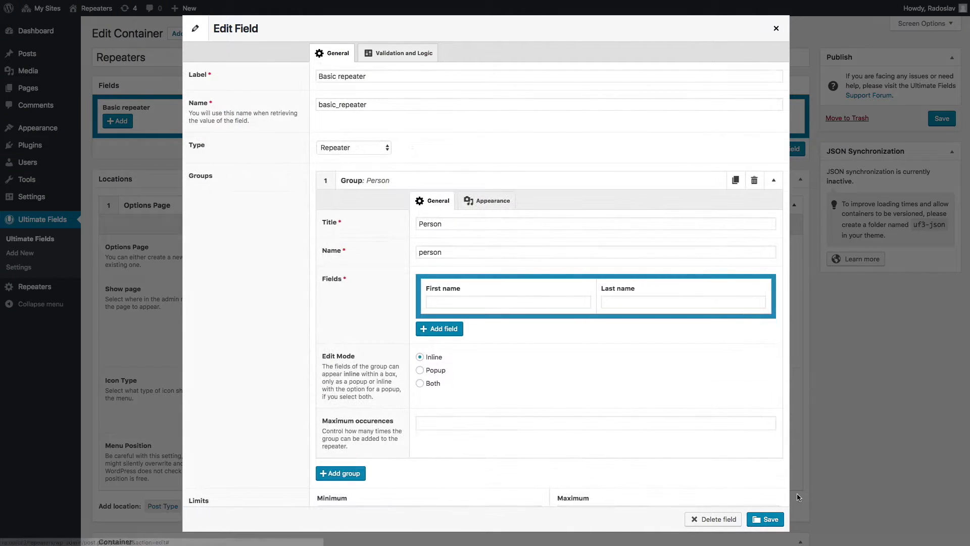
{"action": "left_click", "coordinate": [765, 519]}
Step: Save the container and open the Repeaters options page with the second entry expanded
{"action": "left_click", "coordinate": [940, 125]}
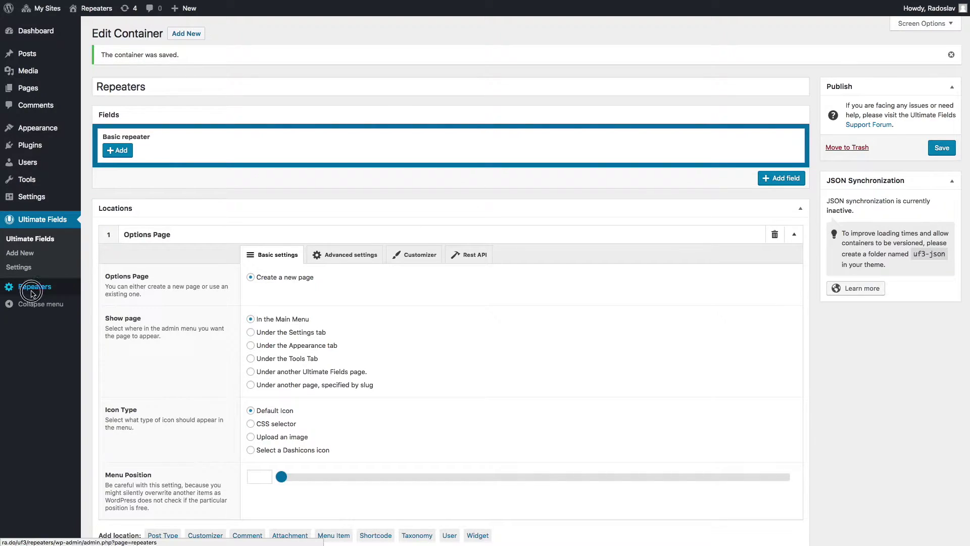
{"action": "left_click", "coordinate": [31, 286]}
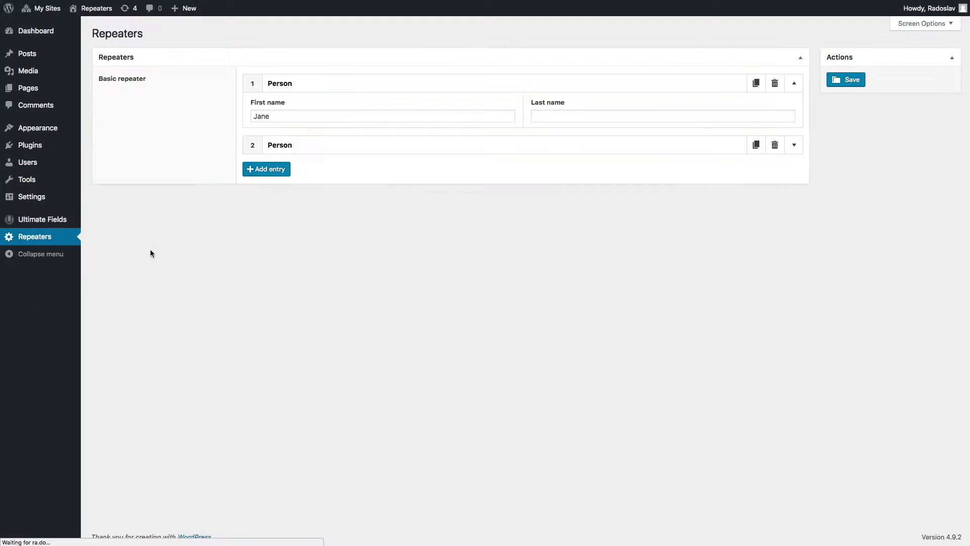
{"action": "left_click", "coordinate": [446, 143]}
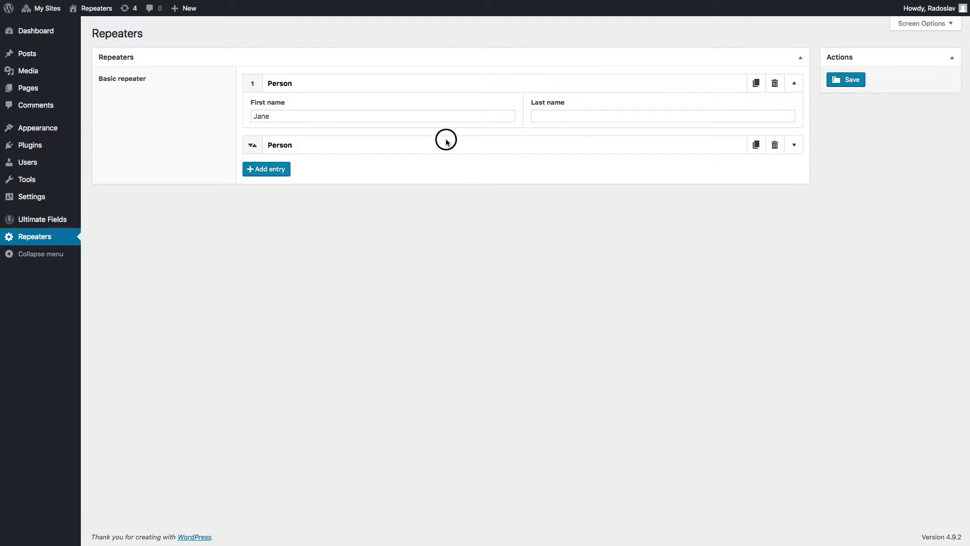
Step: Enter last name Doe in both Person entries and save the options
{"action": "left_click", "coordinate": [539, 119]}
{"action": "type", "text": "Doe"}
{"action": "key", "text": "super+a"}
{"action": "key", "text": "super+c"}
{"action": "left_click", "coordinate": [569, 179]}
{"action": "key", "text": "super+v"}
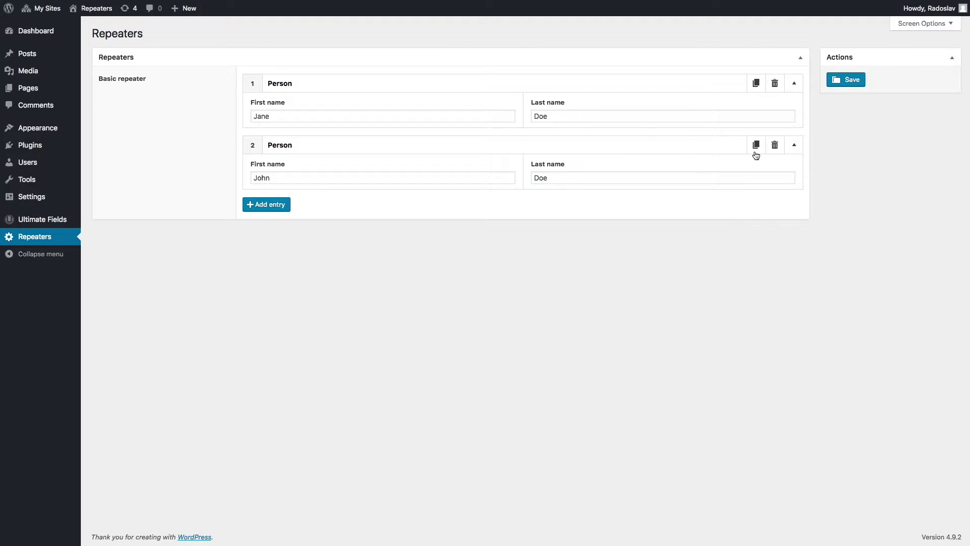
{"action": "left_click", "coordinate": [859, 82]}
{"action": "left_click", "coordinate": [62, 217]}
Step: Mark both the First name and Last name fields as required
{"action": "left_click", "coordinate": [140, 109]}
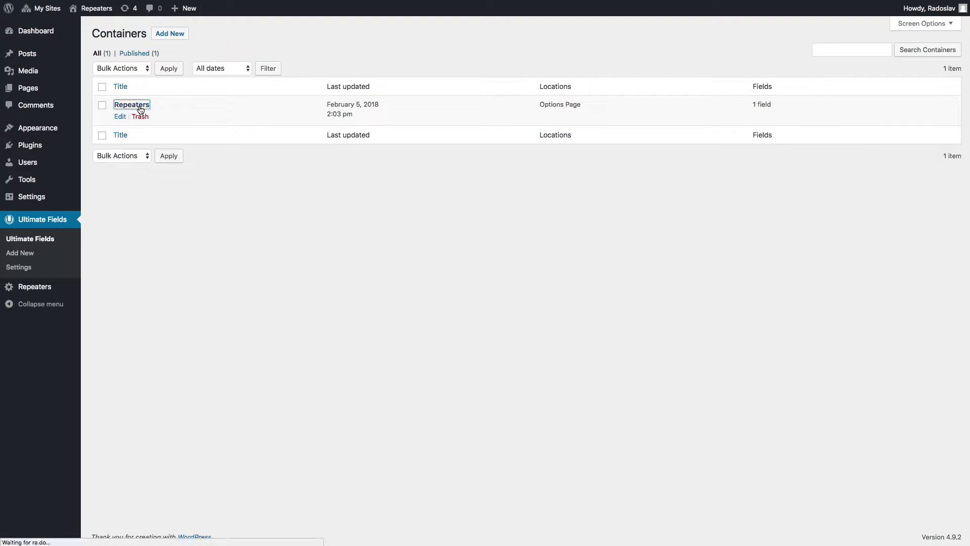
{"action": "left_click", "coordinate": [239, 134]}
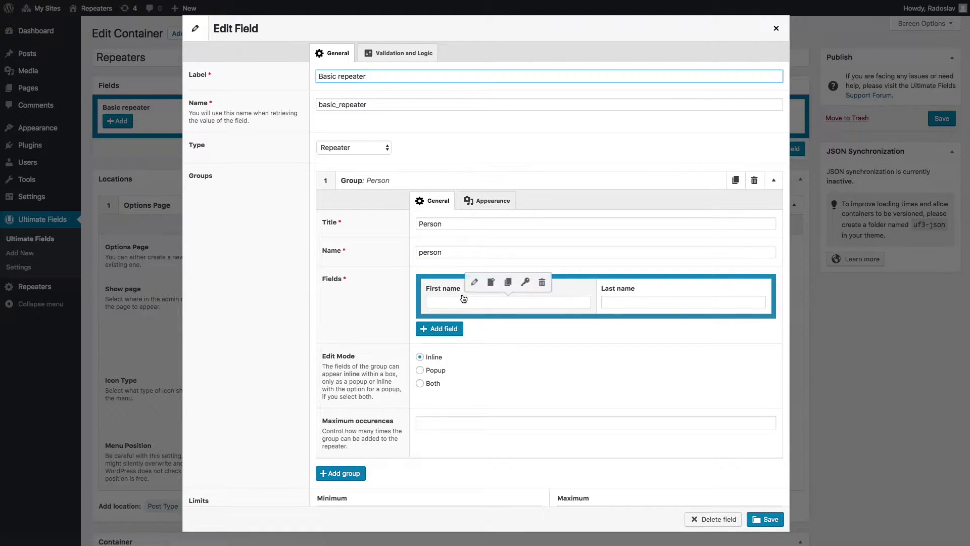
{"action": "left_click", "coordinate": [464, 299]}
{"action": "left_click", "coordinate": [392, 55]}
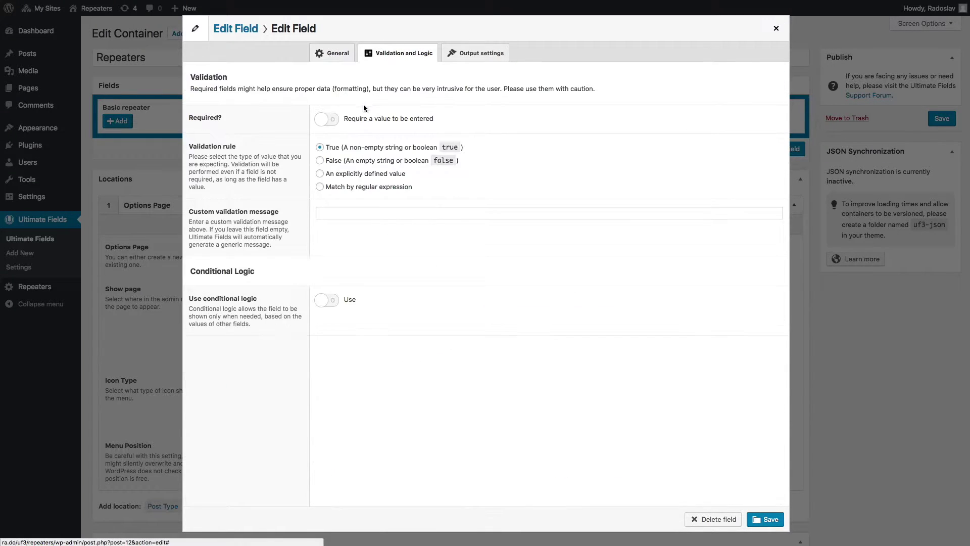
{"action": "left_click", "coordinate": [332, 121]}
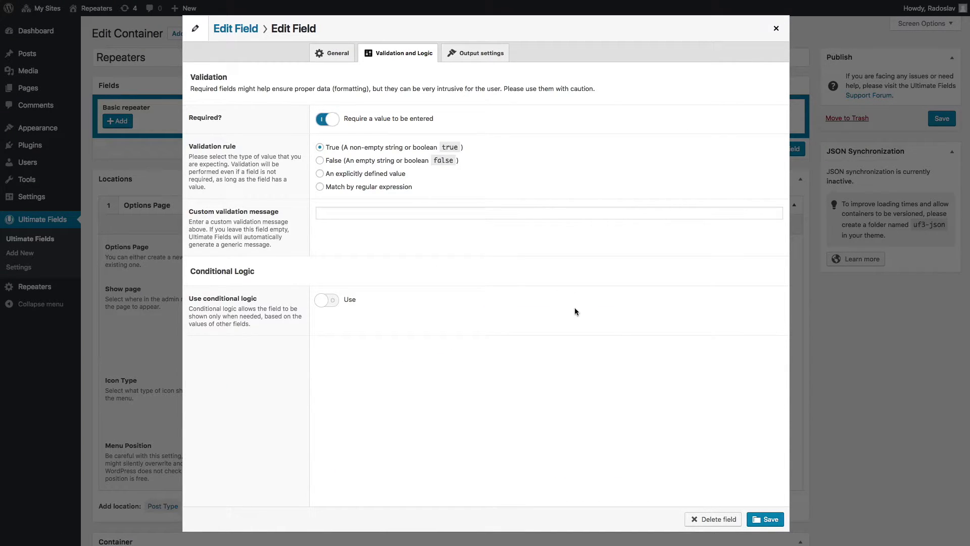
{"action": "left_click", "coordinate": [770, 520]}
{"action": "left_click", "coordinate": [635, 301]}
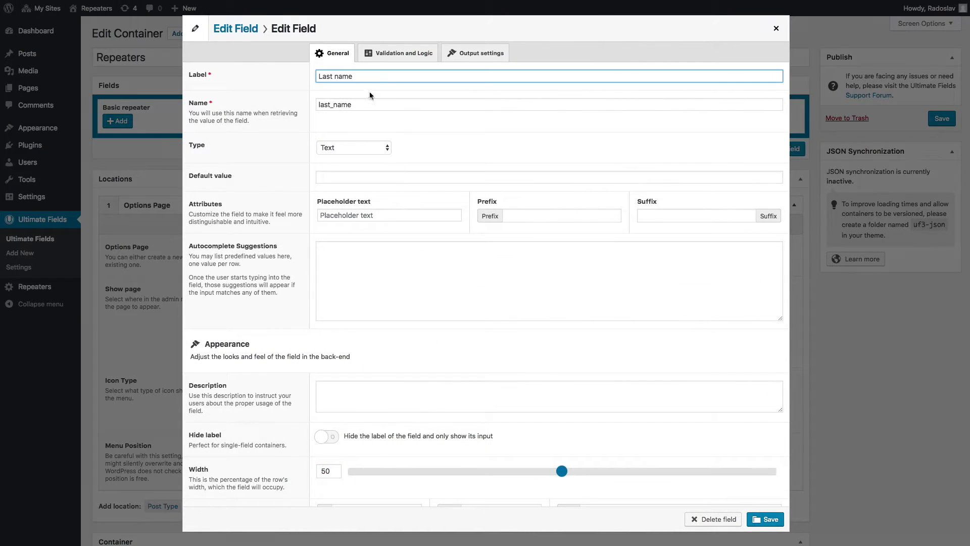
{"action": "left_click", "coordinate": [399, 53]}
{"action": "left_click", "coordinate": [329, 119]}
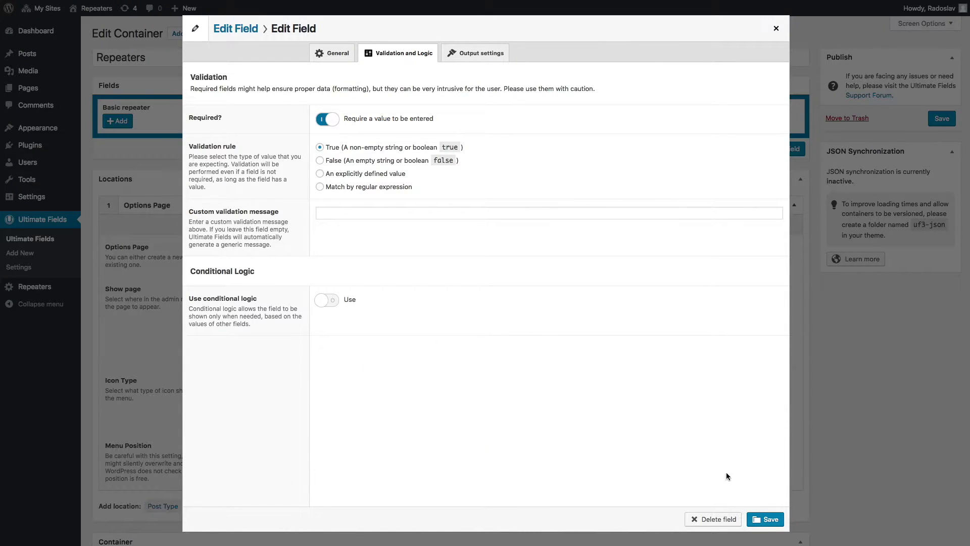
{"action": "left_click", "coordinate": [767, 520]}
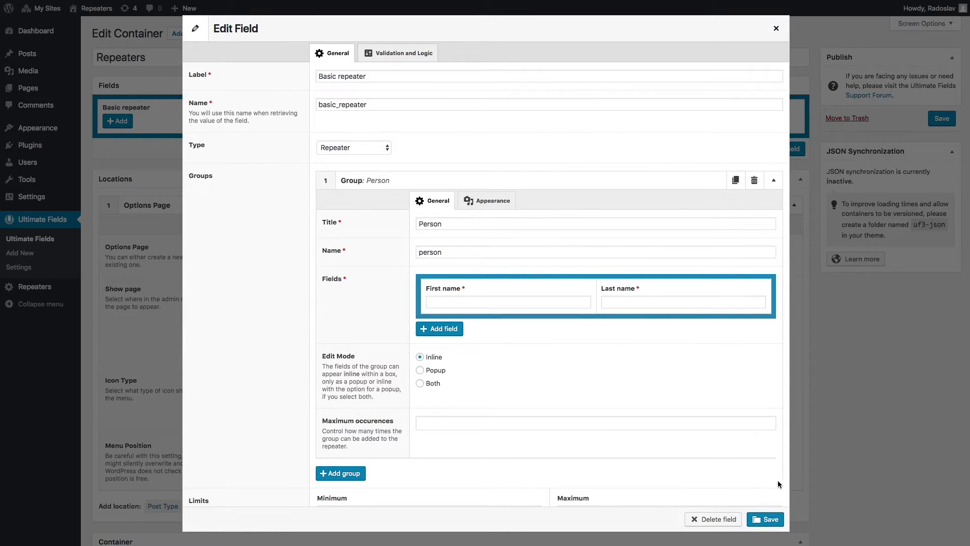
Step: Set the Person group's Edit Mode to Both and save the container
{"action": "left_click", "coordinate": [420, 383]}
{"action": "left_click", "coordinate": [768, 520]}
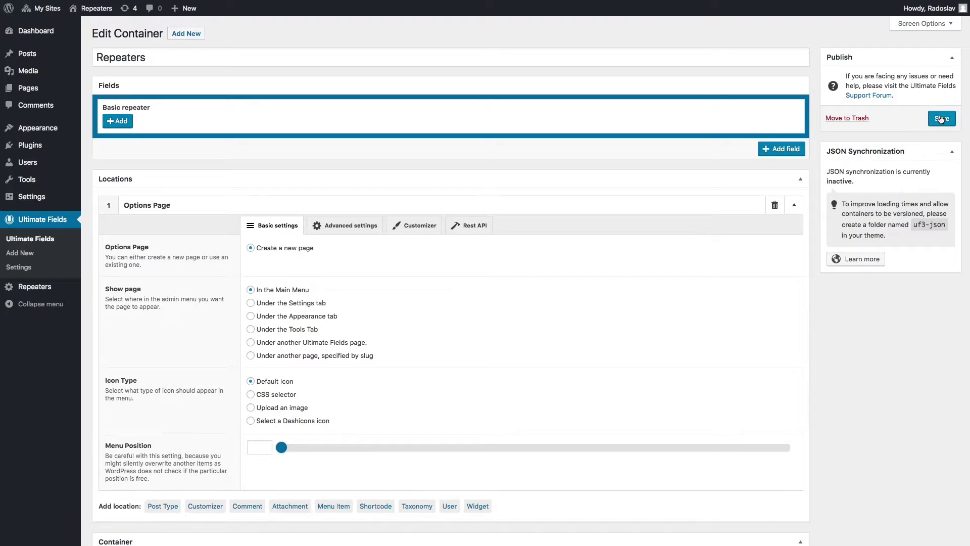
{"action": "left_click", "coordinate": [941, 119]}
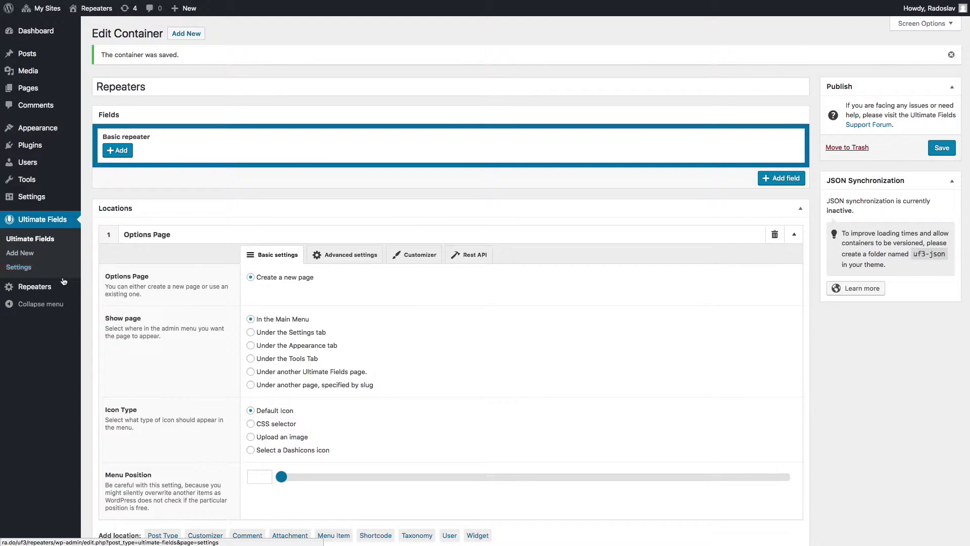
{"action": "left_click", "coordinate": [35, 286]}
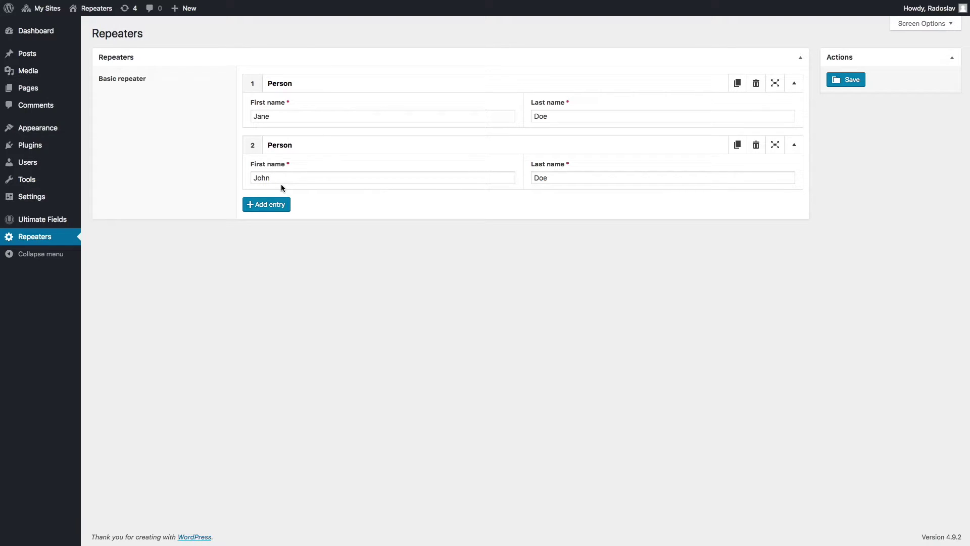
Step: Add a third Person entry with a first name, add a collapsed fourth entry, and try saving
{"action": "left_click", "coordinate": [271, 204]}
{"action": "left_click", "coordinate": [293, 240]}
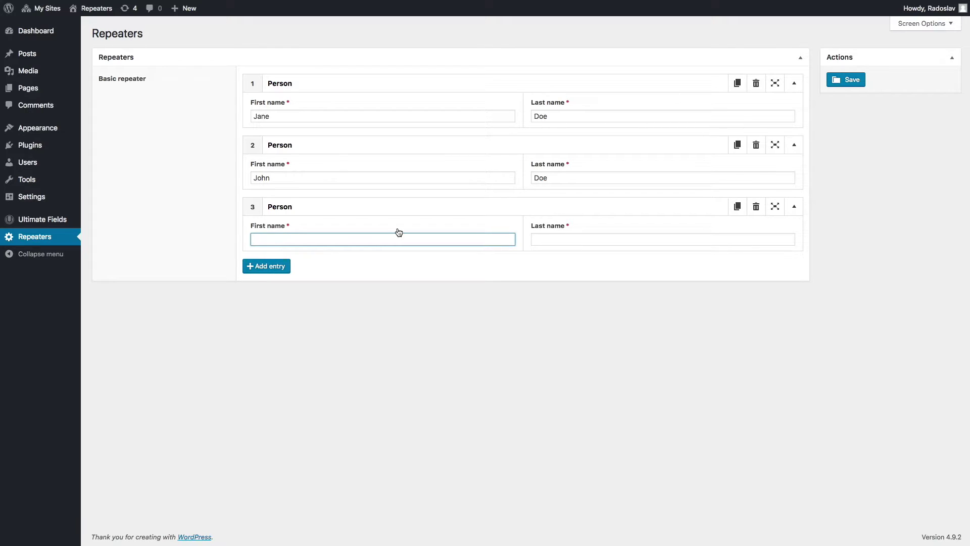
{"action": "type", "text": "Radosl"}
{"action": "left_click", "coordinate": [578, 239]}
{"action": "left_click", "coordinate": [266, 266]}
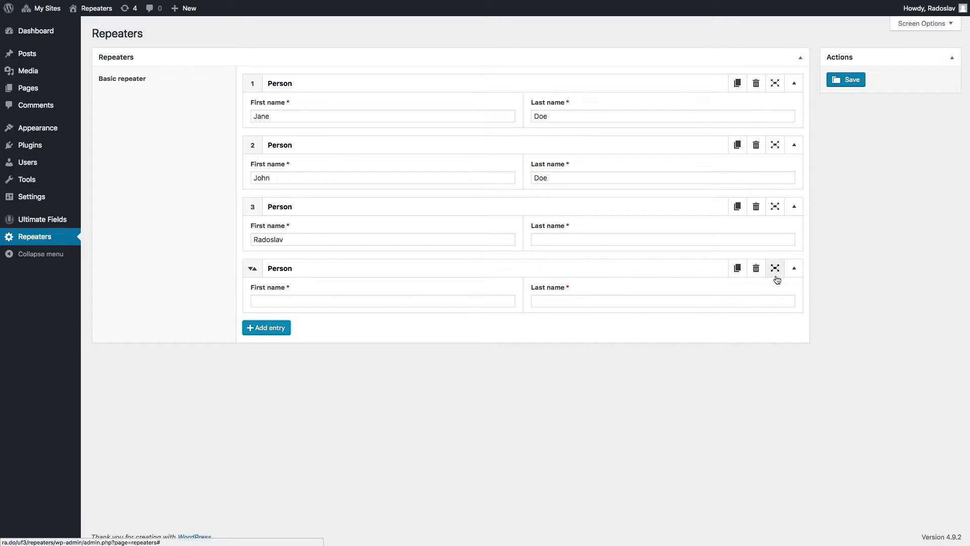
{"action": "left_click", "coordinate": [794, 269]}
{"action": "left_click", "coordinate": [842, 80]}
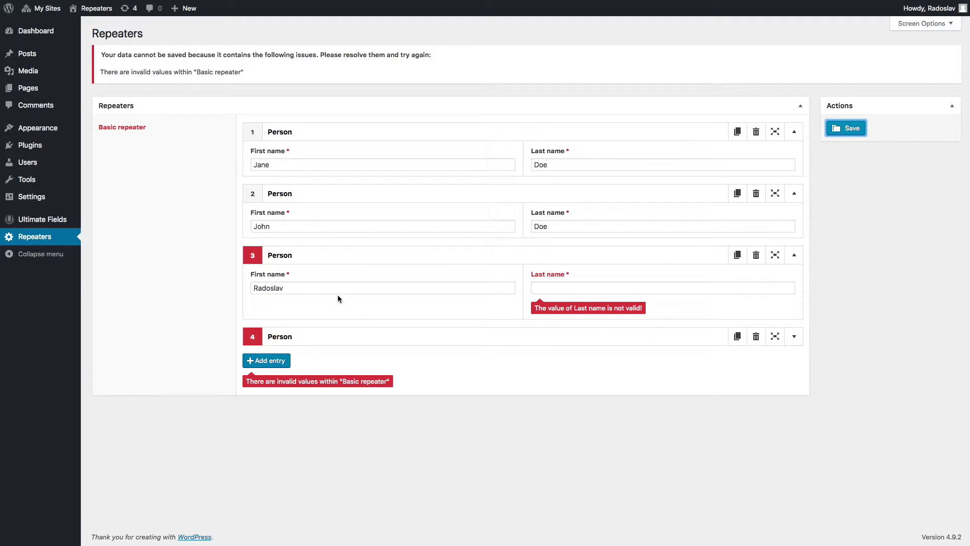
Step: Fill in the third entry's last name, delete the empty fourth entry, and save
{"action": "left_click", "coordinate": [573, 291]}
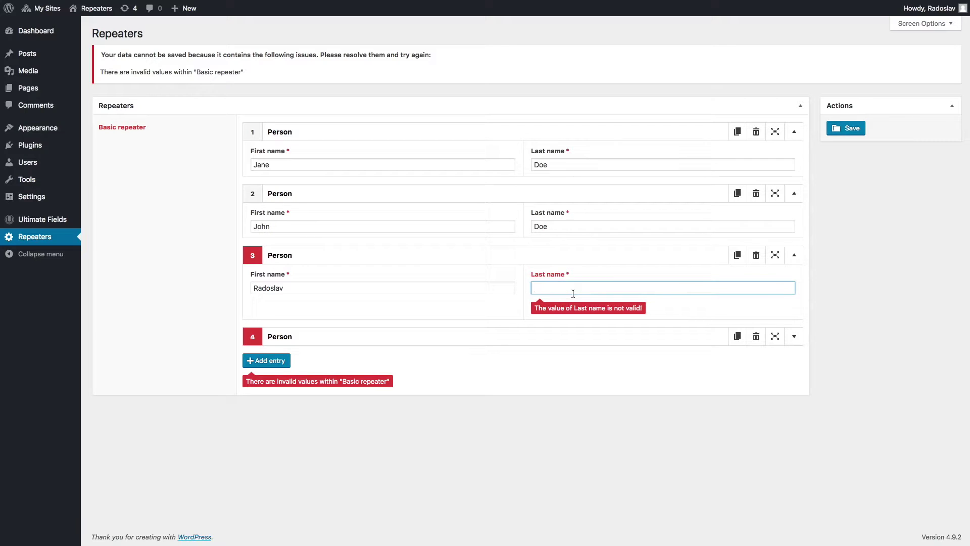
{"action": "type", "text": "Georgiev"}
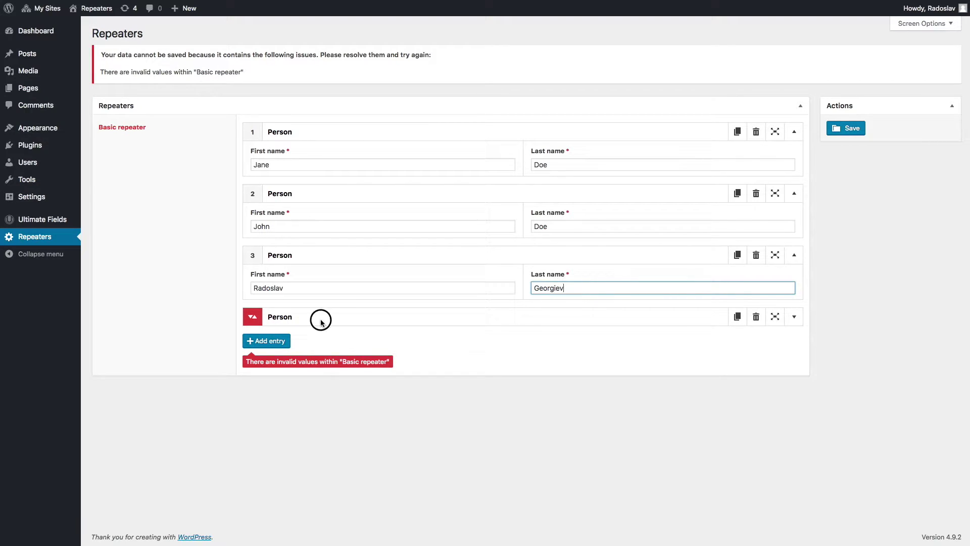
{"action": "left_click", "coordinate": [794, 316]}
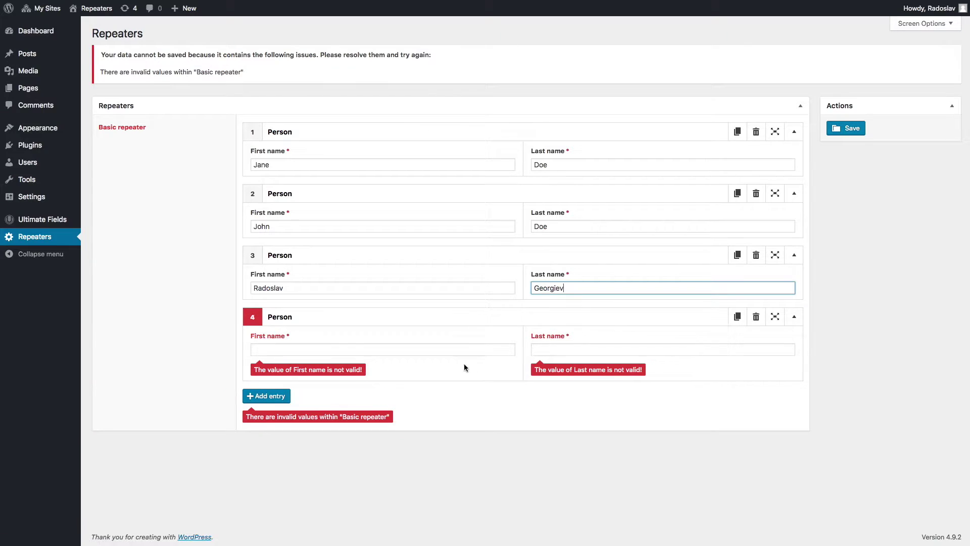
{"action": "left_click", "coordinate": [794, 324]}
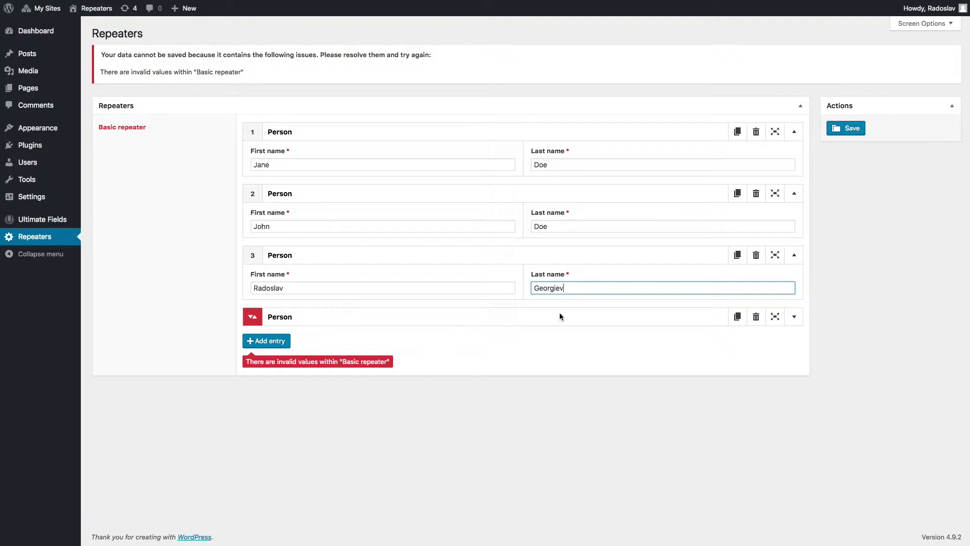
{"action": "left_click", "coordinate": [758, 315]}
{"action": "left_click", "coordinate": [843, 132]}
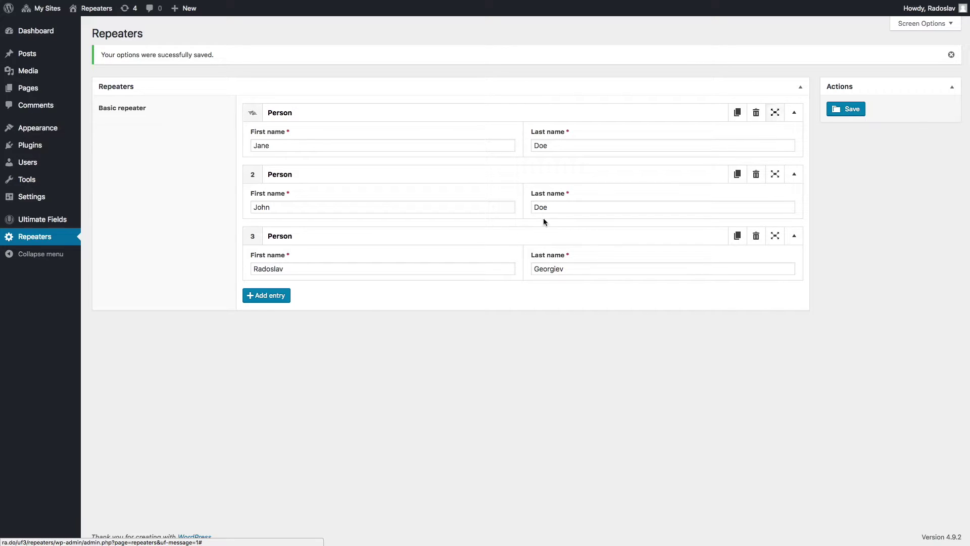
Step: Add an empty fourth Person entry in the popup and close it with both names flagged invalid
{"action": "left_click", "coordinate": [267, 296]}
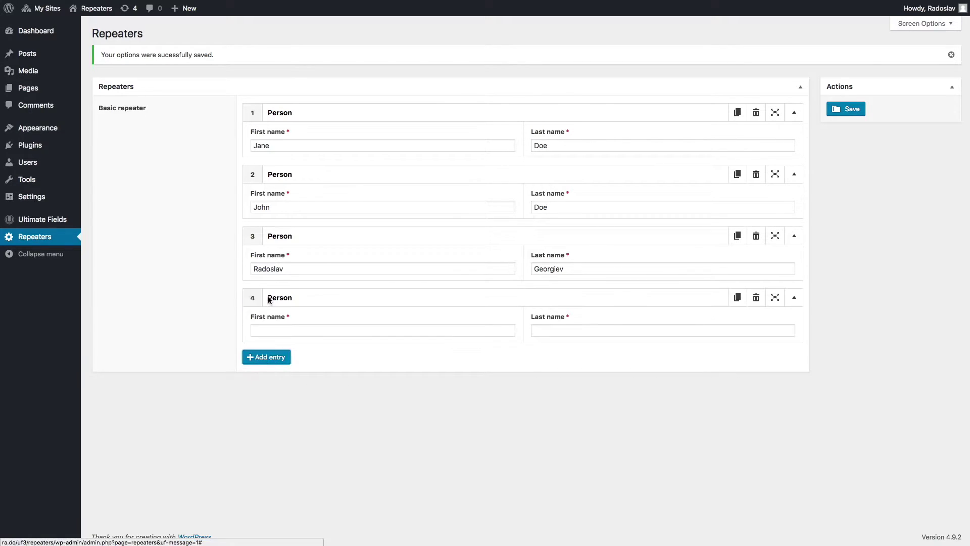
{"action": "left_click", "coordinate": [774, 300]}
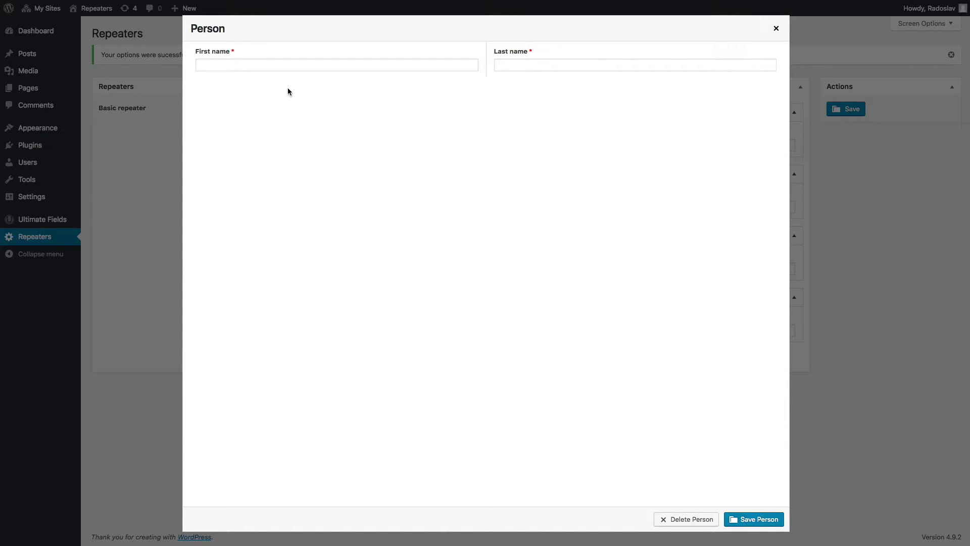
{"action": "left_click", "coordinate": [757, 518]}
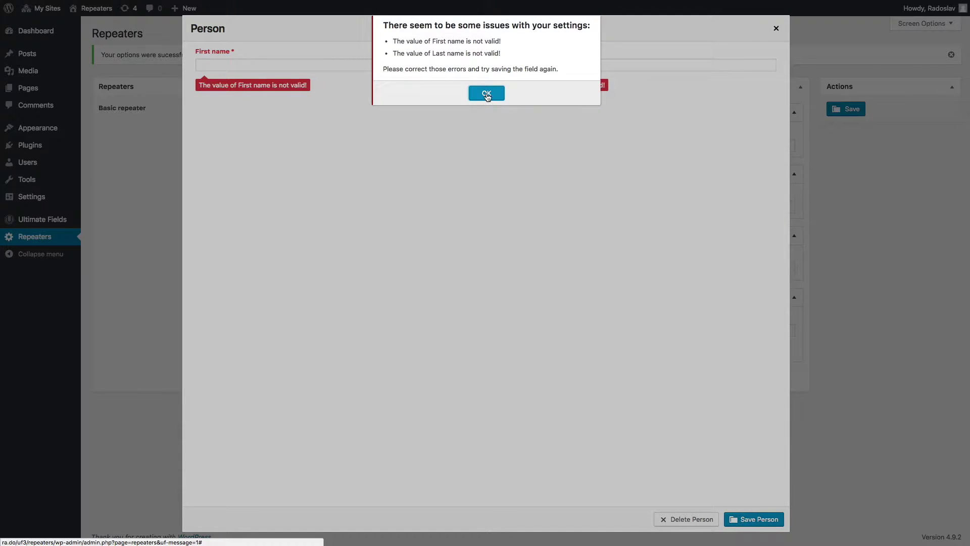
{"action": "left_click", "coordinate": [486, 94]}
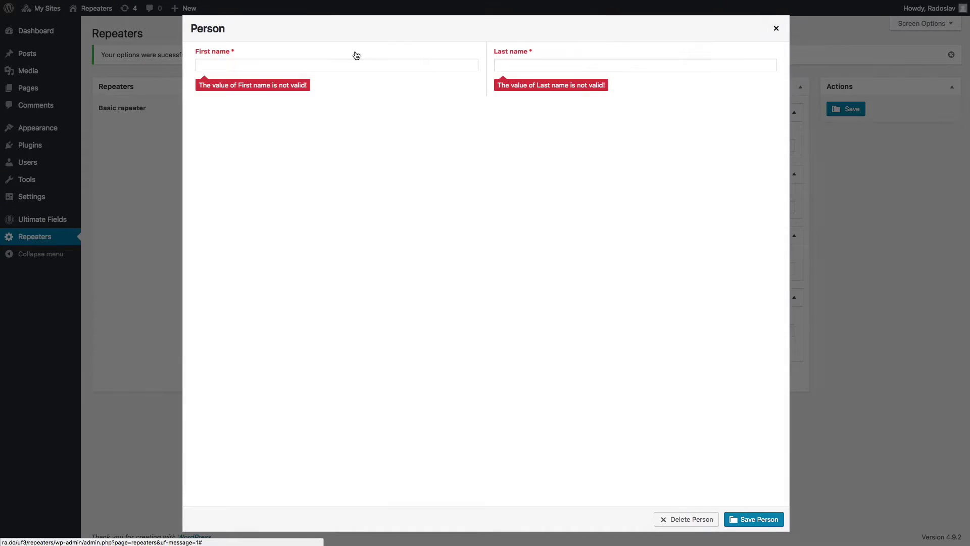
{"action": "left_click", "coordinate": [319, 61]}
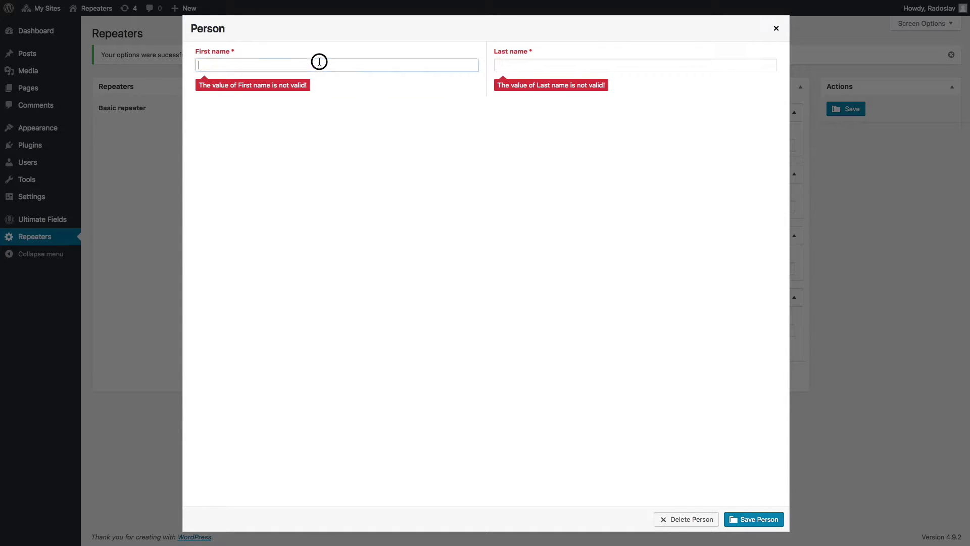
{"action": "left_click", "coordinate": [531, 68]}
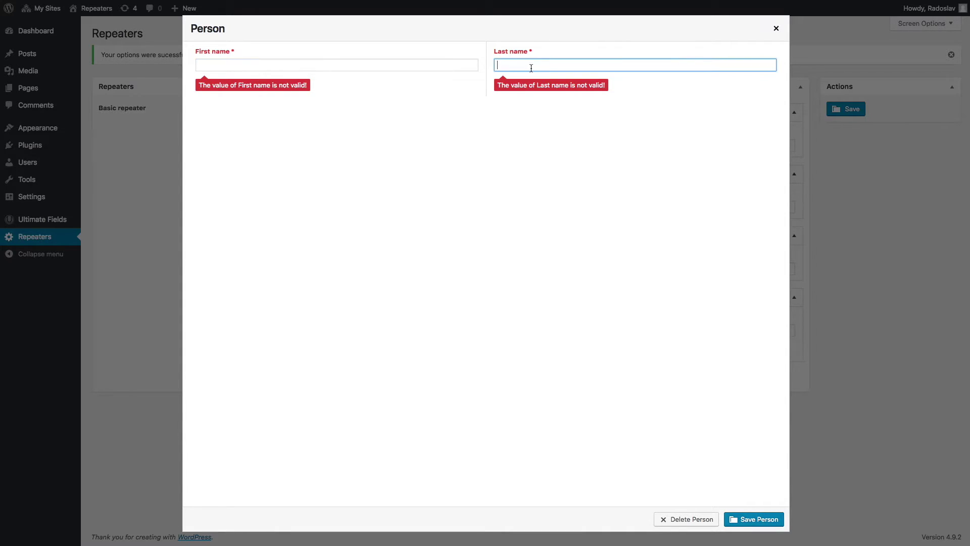
{"action": "left_click", "coordinate": [777, 29]}
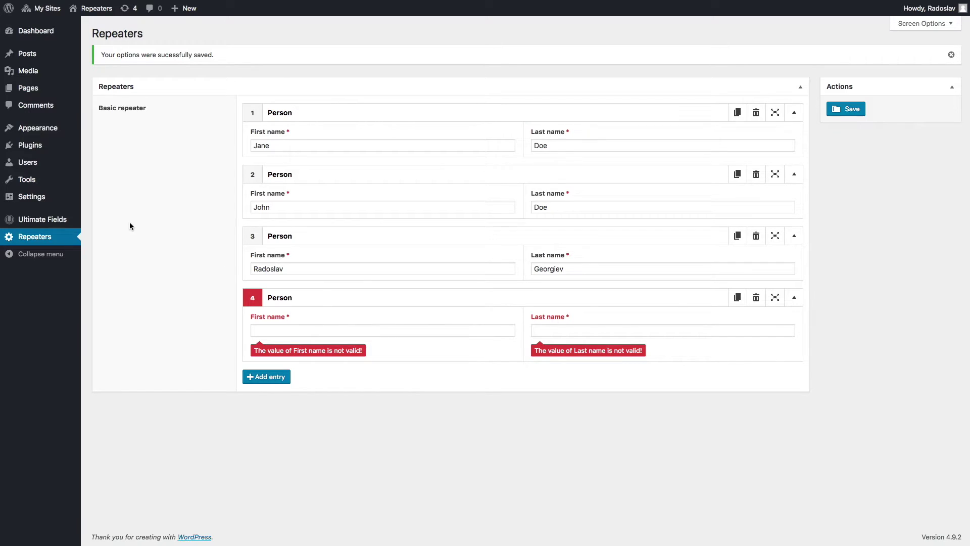
Step: Switch the Basic repeater's Edit Mode to Popup and save the Repeaters container
{"action": "left_click", "coordinate": [21, 226]}
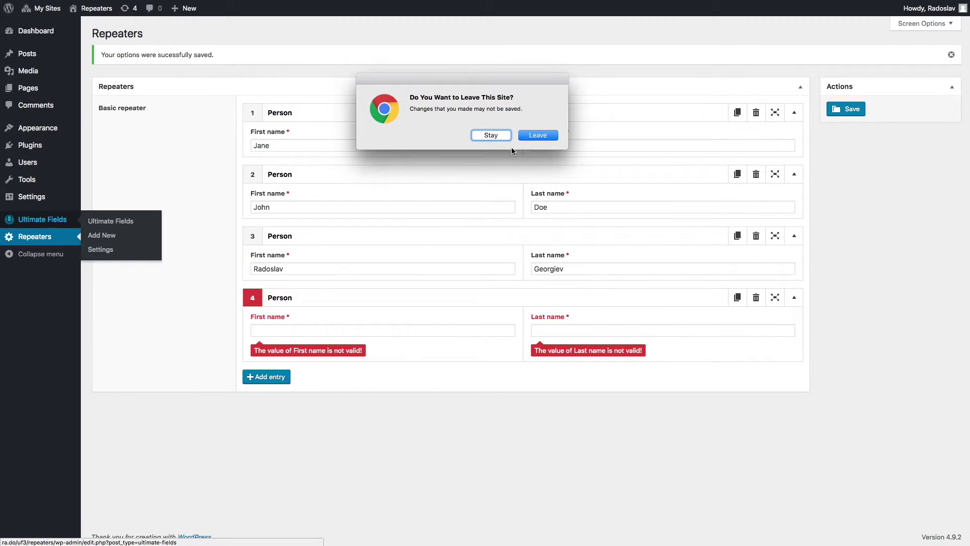
{"action": "left_click", "coordinate": [539, 136]}
{"action": "left_click", "coordinate": [147, 104]}
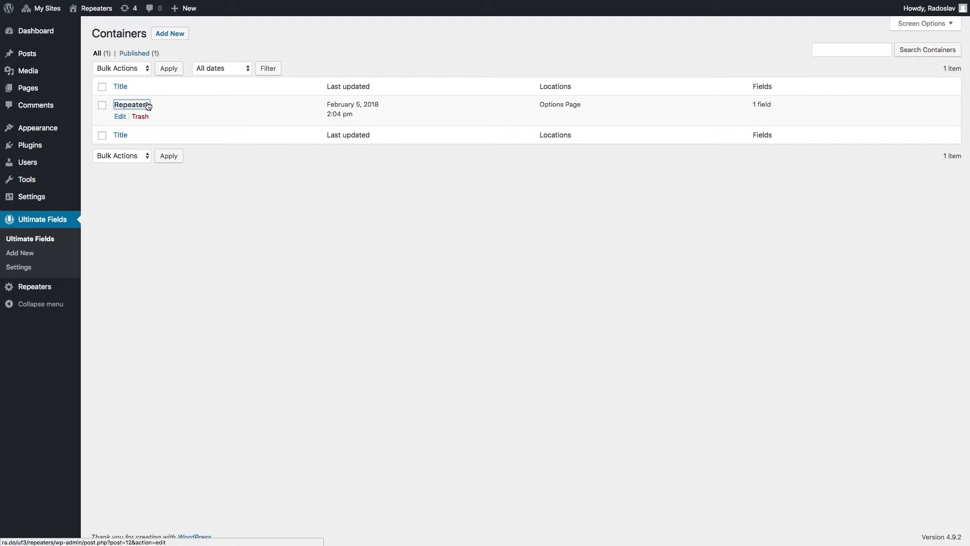
{"action": "left_click", "coordinate": [251, 123]}
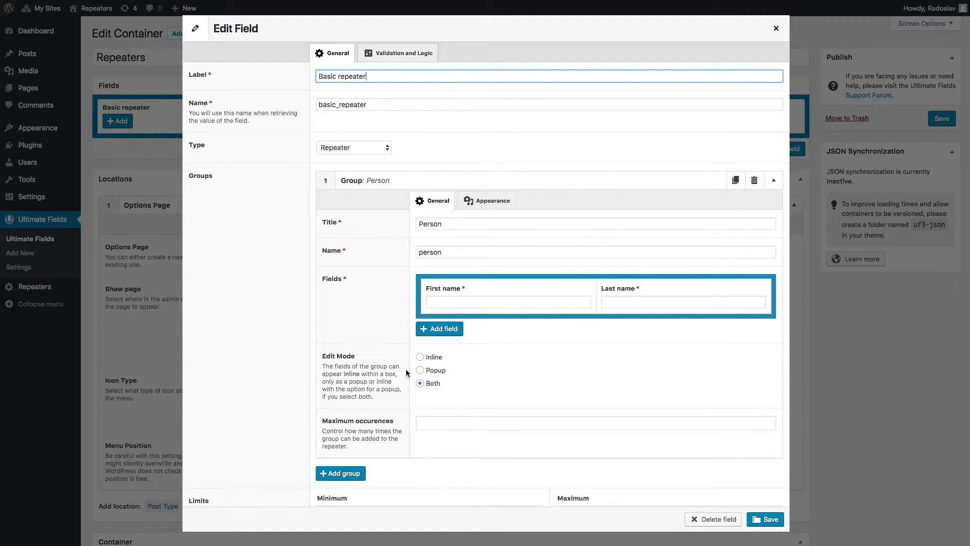
{"action": "left_click", "coordinate": [443, 374]}
{"action": "left_click", "coordinate": [766, 520]}
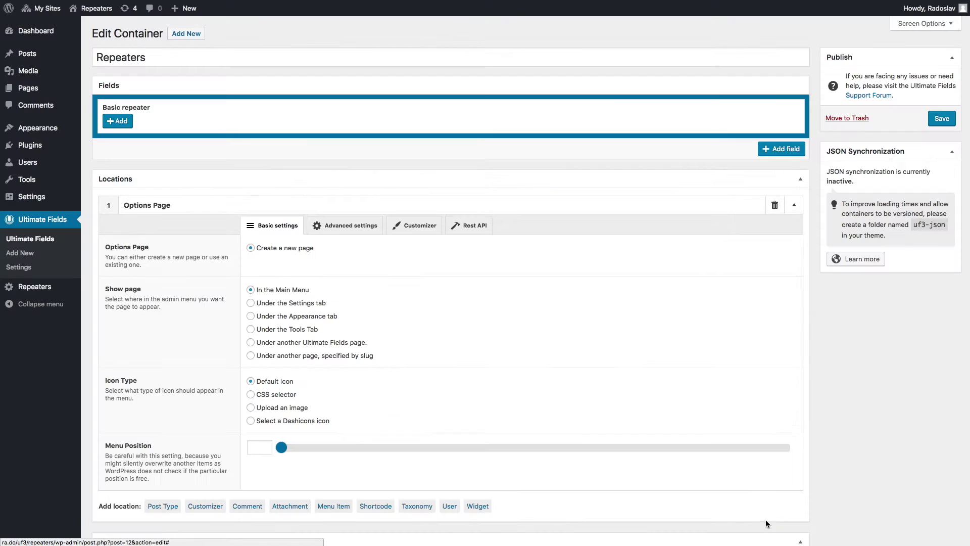
{"action": "left_click", "coordinate": [940, 119]}
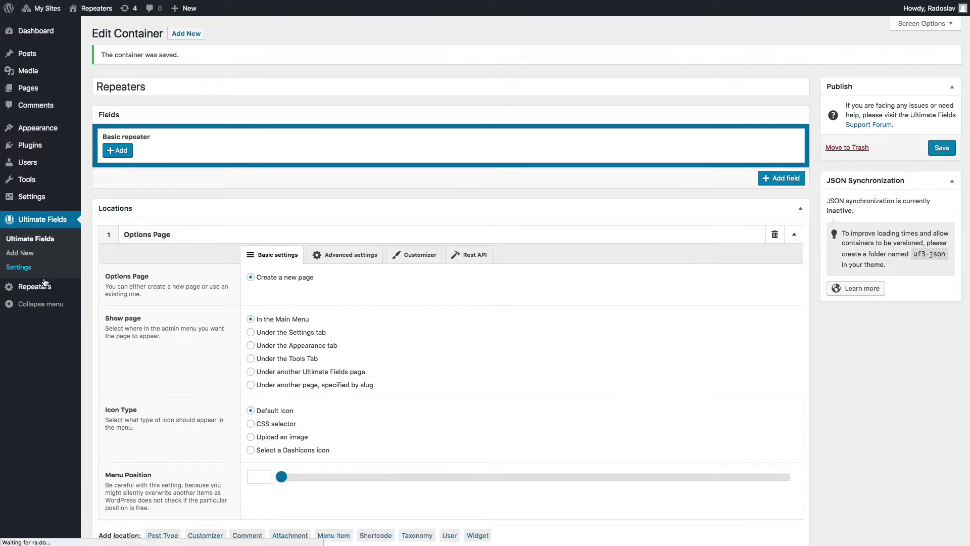
{"action": "left_click", "coordinate": [44, 287]}
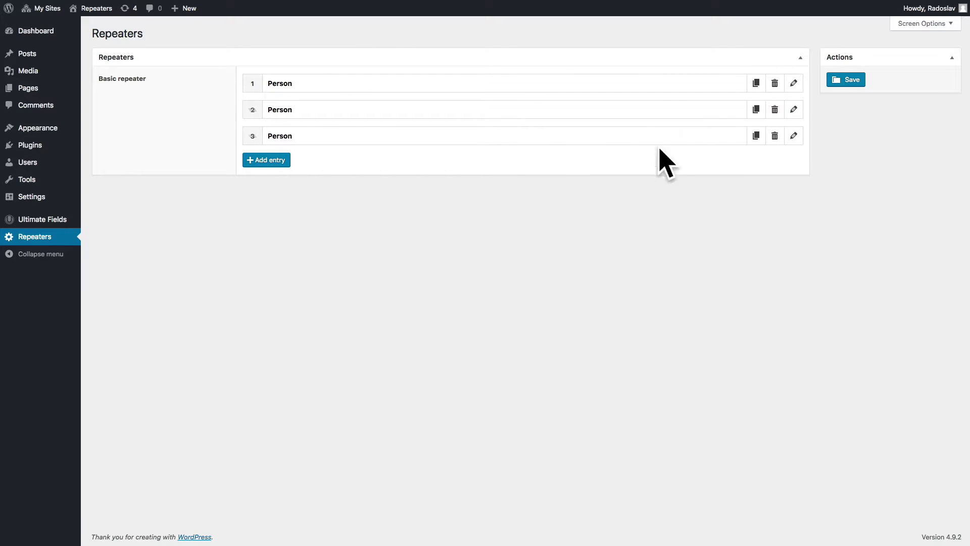
Step: Inspect Person entries 1 and 3 in their edit popups, then reopen the Repeaters container
{"action": "left_click", "coordinate": [793, 83]}
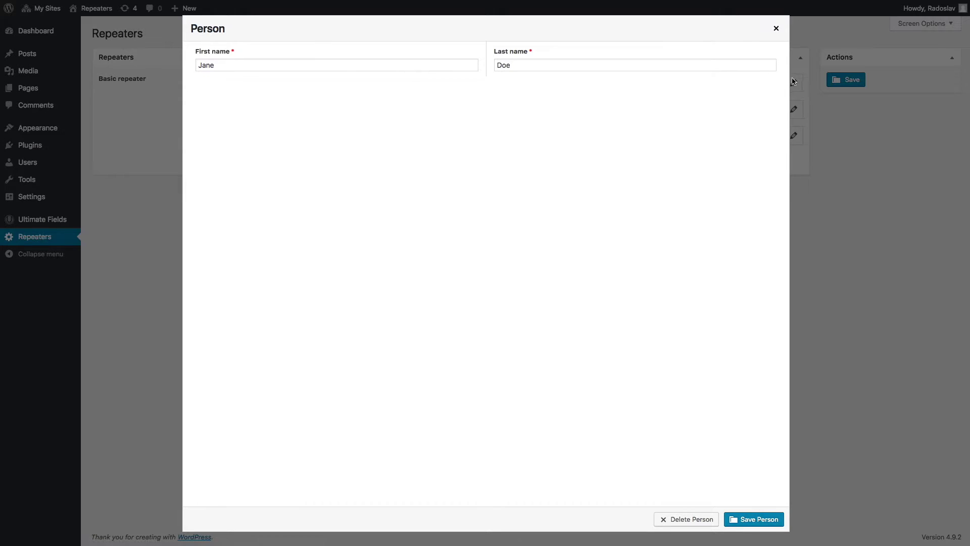
{"action": "left_click", "coordinate": [776, 29]}
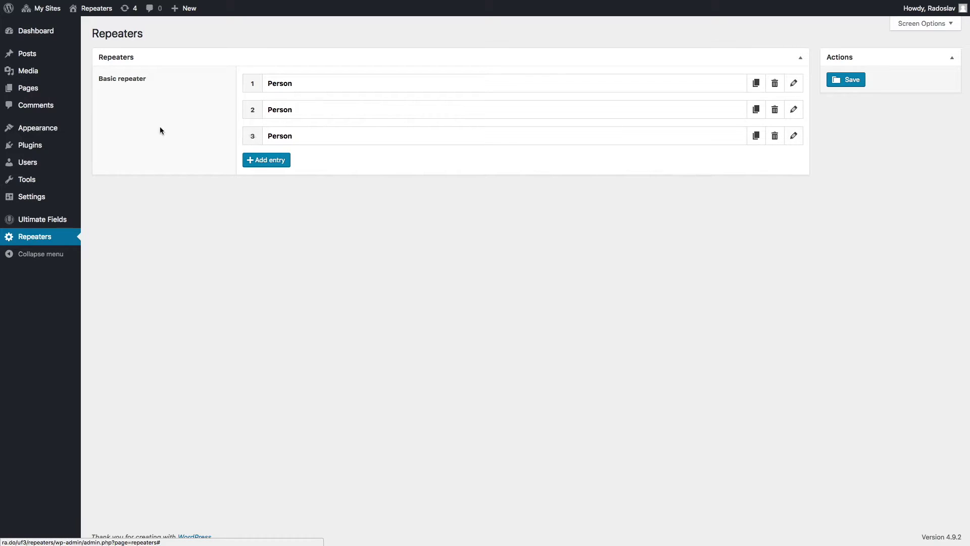
{"action": "left_click", "coordinate": [794, 136]}
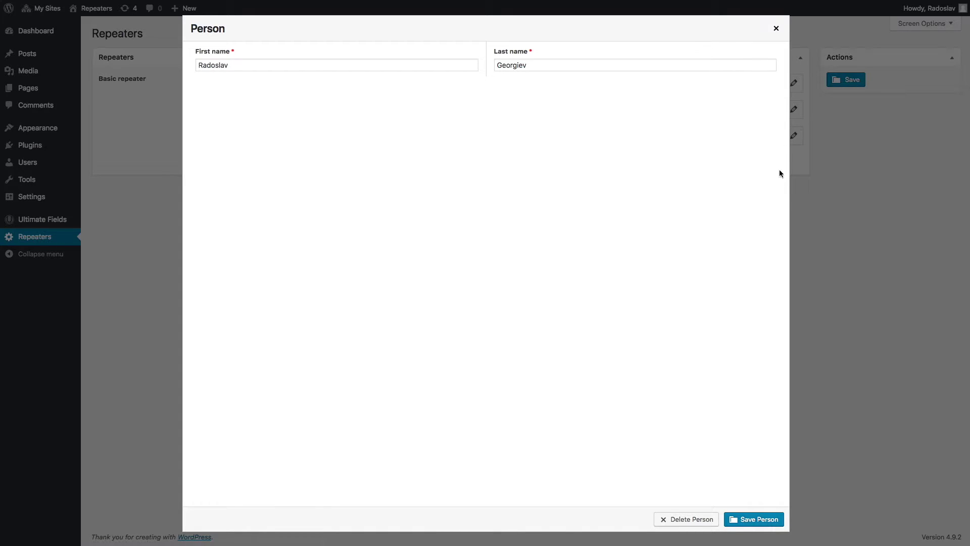
{"action": "left_click", "coordinate": [776, 29]}
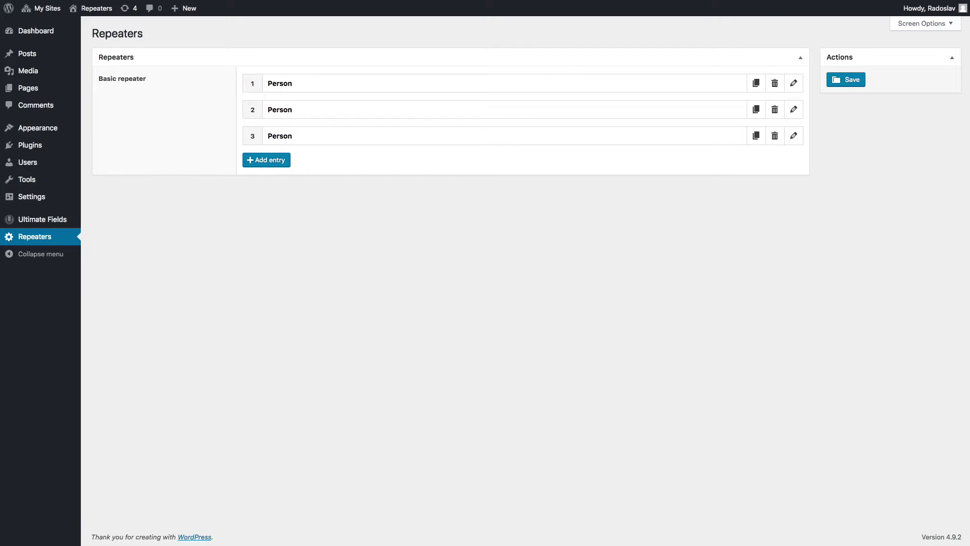
{"action": "left_click", "coordinate": [69, 219]}
{"action": "left_click", "coordinate": [127, 106]}
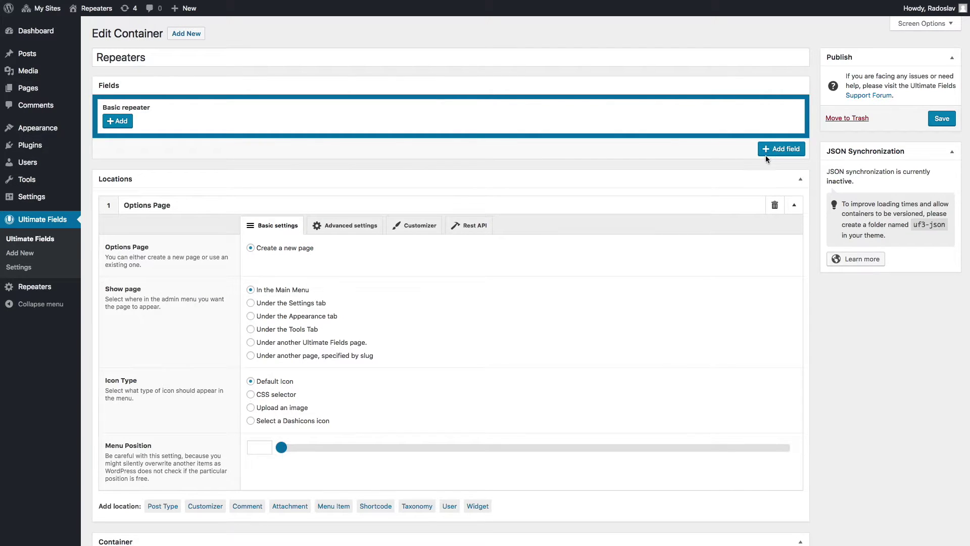
Step: Start a new field labelled Content Blocks with the Repeater type
{"action": "left_click", "coordinate": [784, 149]}
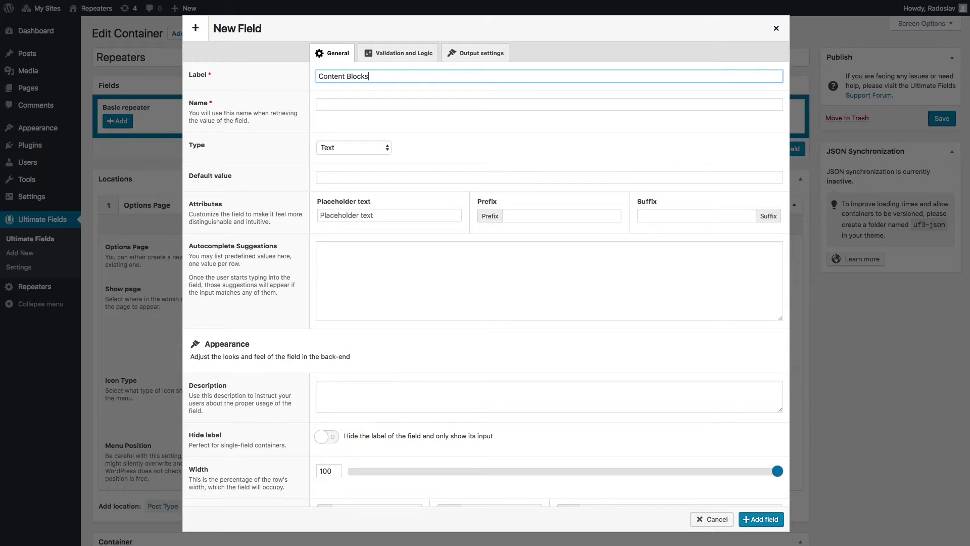
{"action": "left_click", "coordinate": [388, 147]}
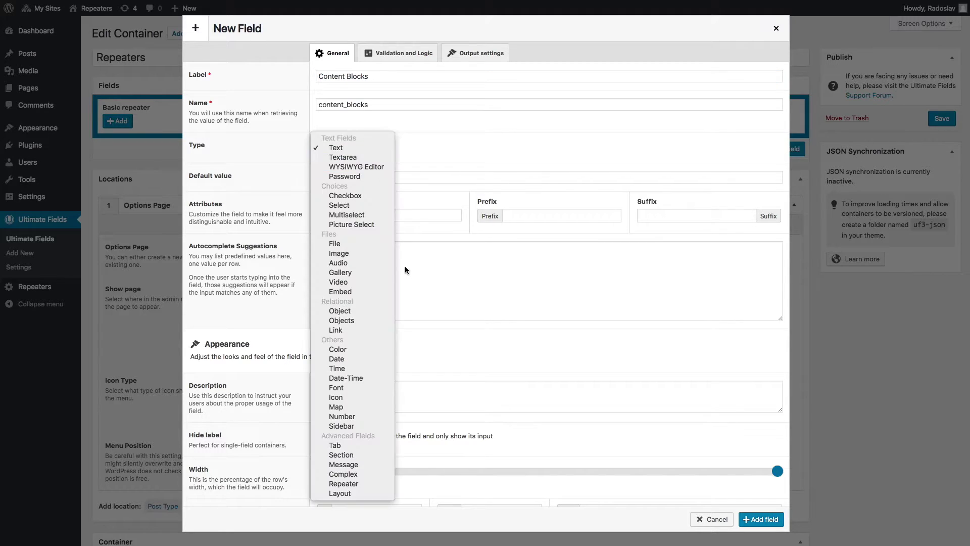
{"action": "left_click", "coordinate": [350, 485]}
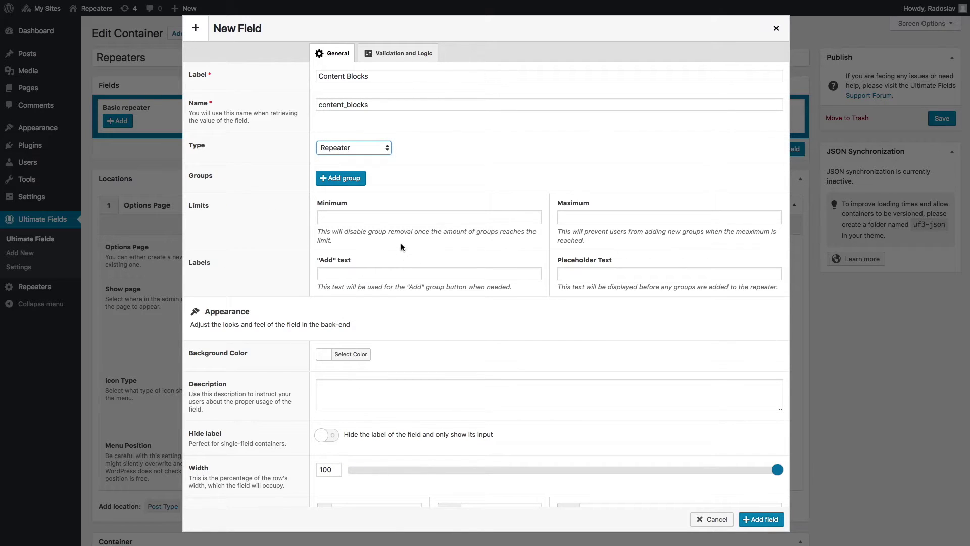
Step: Add a Text group to the repeater containing a Title text field
{"action": "left_click", "coordinate": [340, 178]}
{"action": "left_click", "coordinate": [437, 222]}
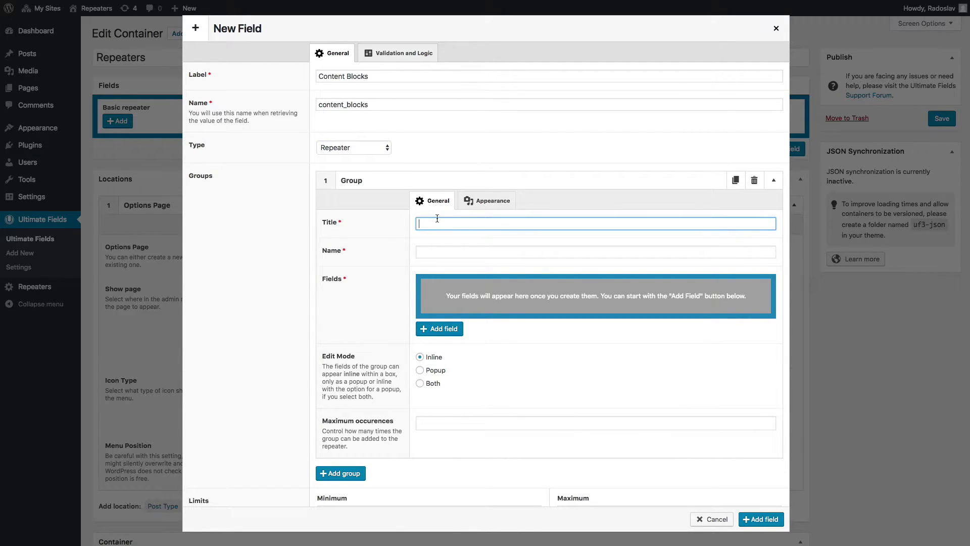
{"action": "type", "text": "Text"}
{"action": "left_click", "coordinate": [439, 252]}
{"action": "left_click", "coordinate": [438, 330]}
{"action": "type", "text": "Title"}
{"action": "key", "text": "Return"}
Step: Add a Textarea field named Text to the Text group
{"action": "left_click", "coordinate": [433, 326]}
{"action": "type", "text": "Text"}
{"action": "key", "text": "Tab"}
{"action": "left_click", "coordinate": [353, 147]}
{"action": "left_click", "coordinate": [359, 161]}
{"action": "left_click", "coordinate": [760, 520]}
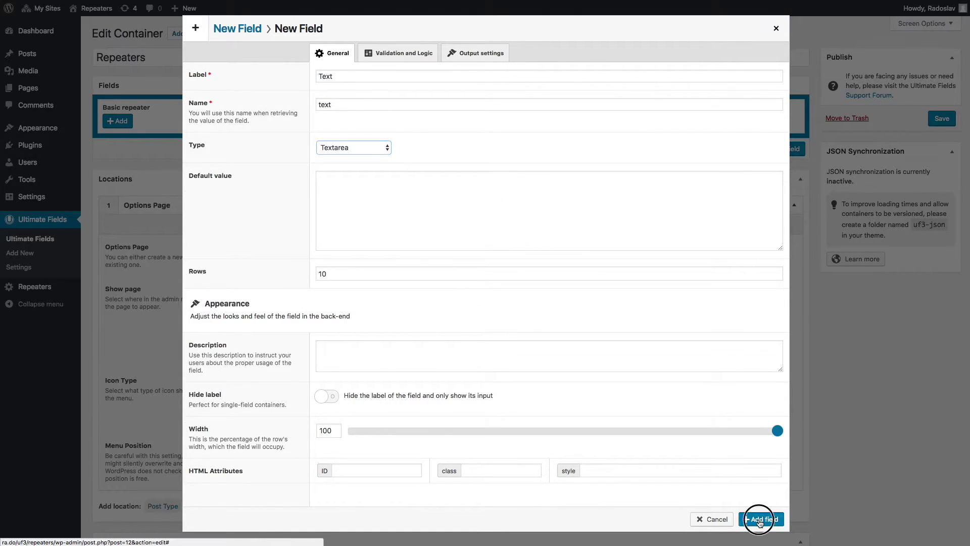
Step: Add an Image group holding an Image field, then add Content Blocks and save the container
{"action": "scroll", "coordinate": [332, 418], "scroll_direction": "down", "scroll_amount": 3}
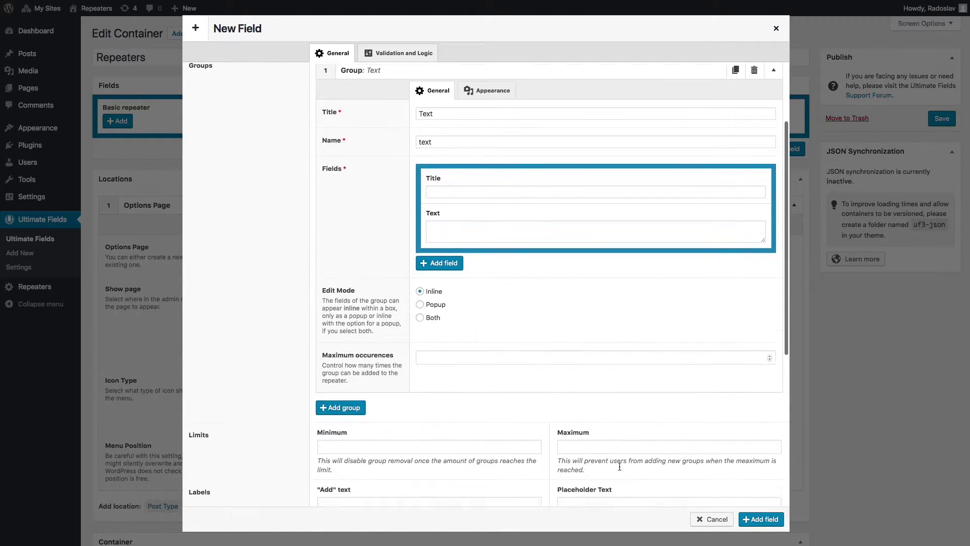
{"action": "left_click", "coordinate": [337, 404]}
{"action": "scroll", "coordinate": [460, 450], "scroll_direction": "down", "scroll_amount": 3}
{"action": "type", "text": "Image"}
{"action": "key", "text": "Tab"}
{"action": "left_click", "coordinate": [450, 437]}
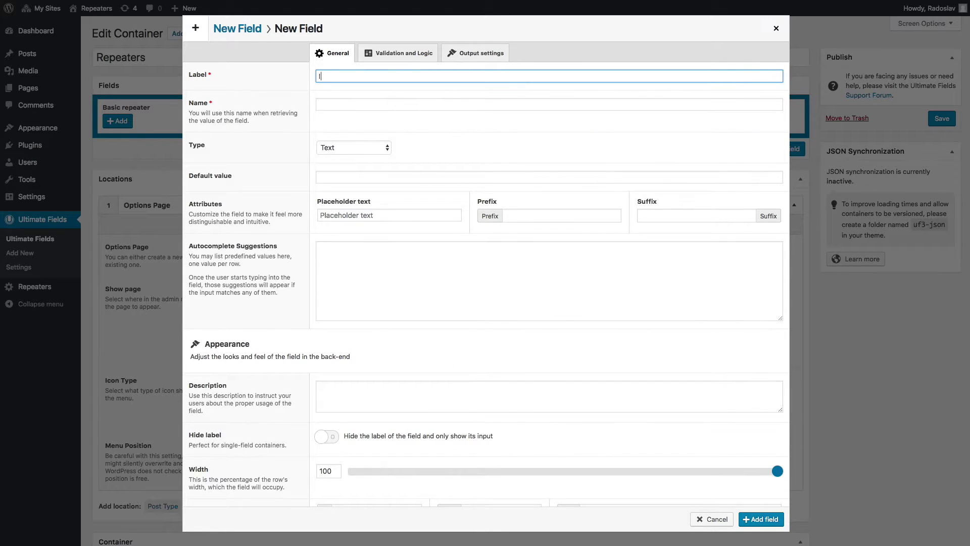
{"action": "key", "text": "Tab"}
{"action": "left_click", "coordinate": [375, 149]}
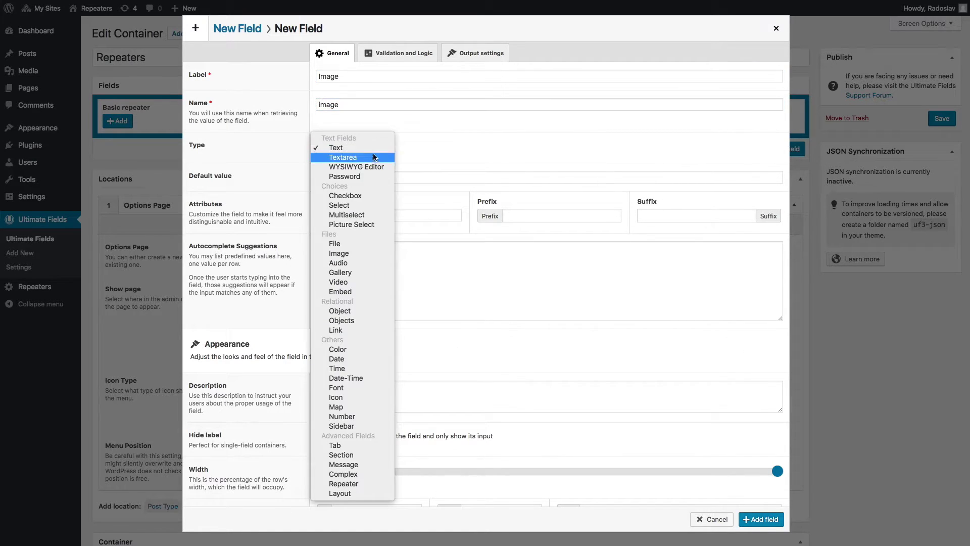
{"action": "left_click", "coordinate": [764, 480]}
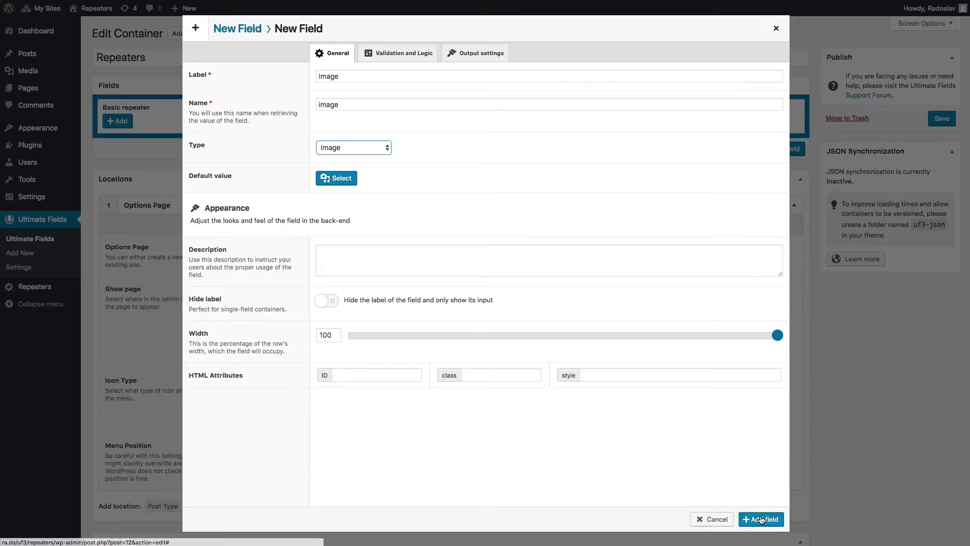
{"action": "left_click", "coordinate": [761, 519]}
{"action": "left_click", "coordinate": [761, 519]}
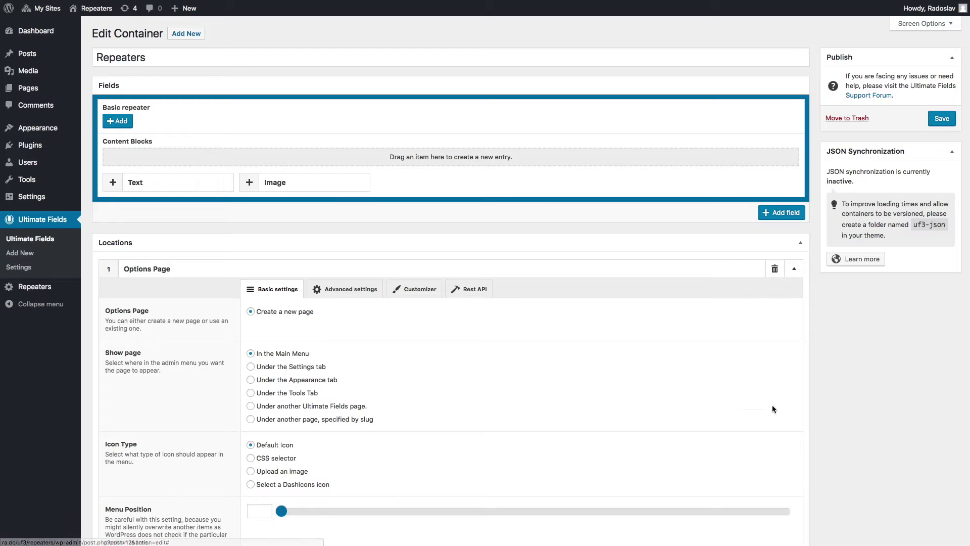
{"action": "left_click", "coordinate": [932, 122]}
Step: Open the Repeaters options page to see the empty Content Blocks field with Text and Image choices
{"action": "left_click", "coordinate": [38, 286]}
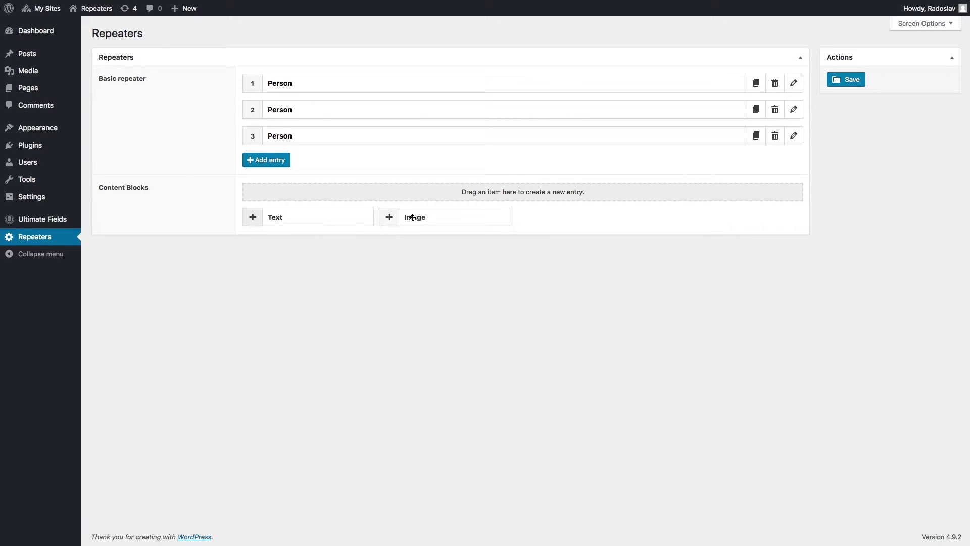
Step: Add a Text block and an Image block, using the sample-image picture for the Image
{"action": "left_click", "coordinate": [338, 217]}
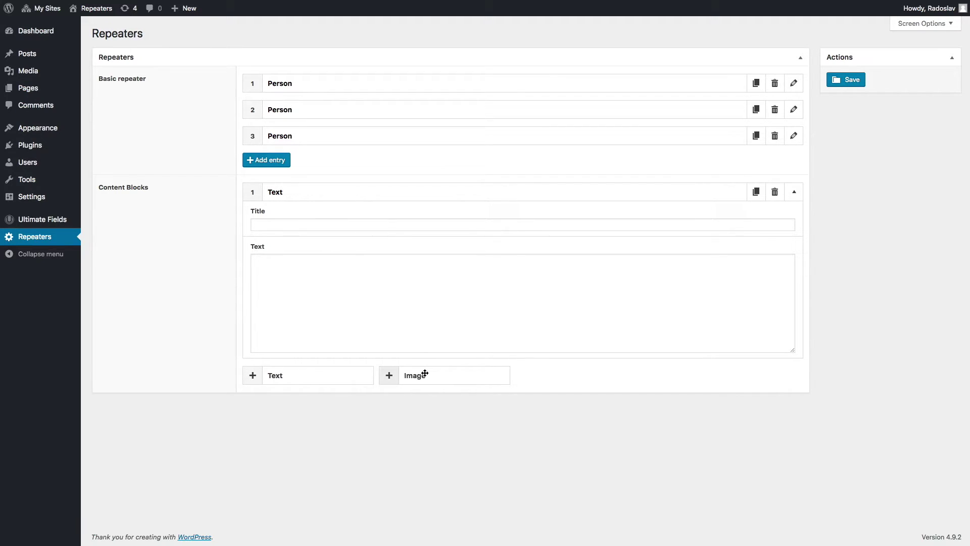
{"action": "left_click_drag", "start_coordinate": [430, 374], "coordinate": [327, 214]}
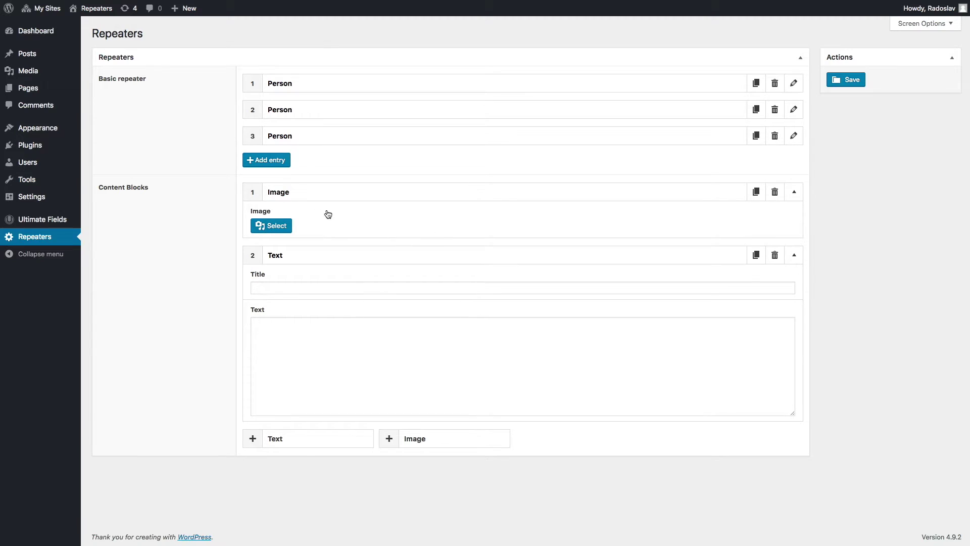
{"action": "left_click", "coordinate": [273, 227]}
{"action": "left_click", "coordinate": [87, 154]}
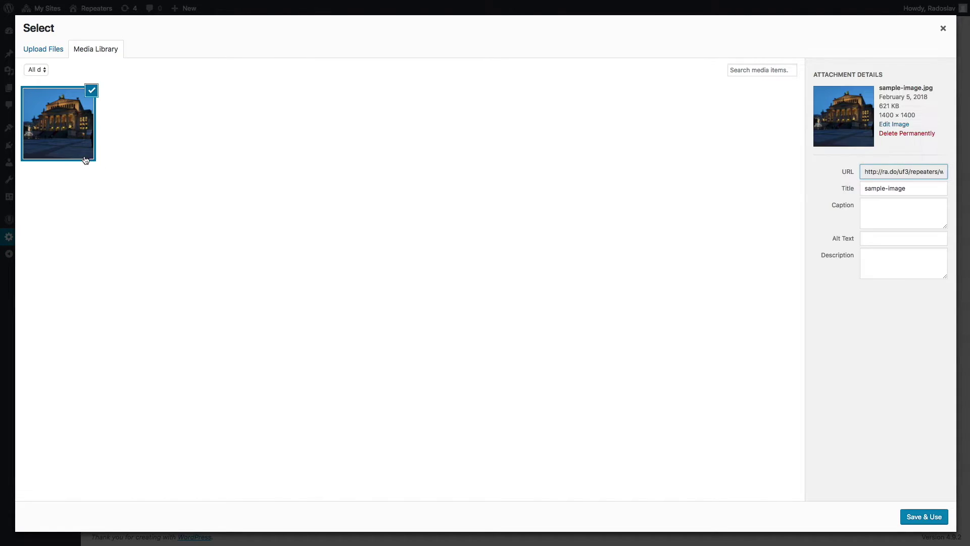
{"action": "left_click", "coordinate": [920, 517]}
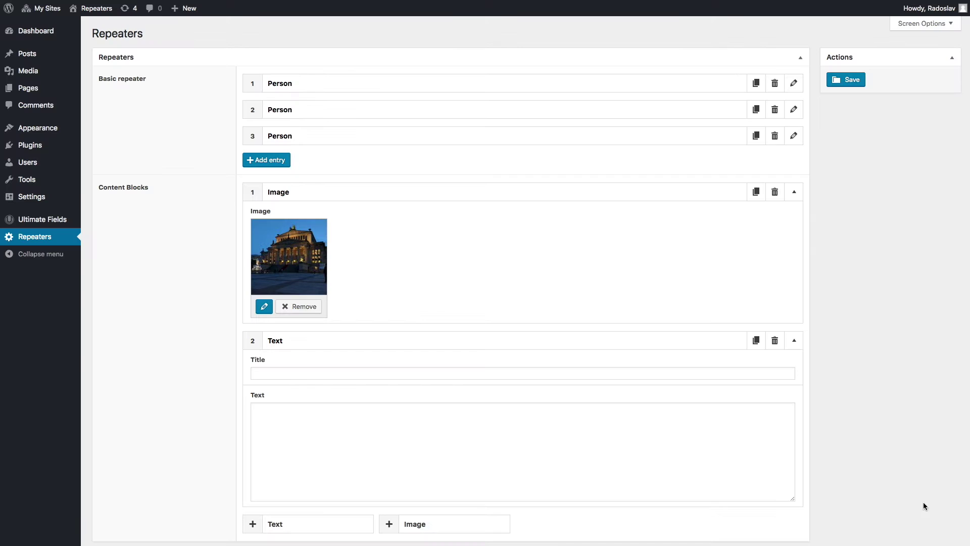
Step: Paste two lorem-ipsum paragraphs into the Text block and give it the title Hello World
{"action": "left_click", "coordinate": [897, 0]}
{"action": "left_click_drag", "start_coordinate": [751, 93], "coordinate": [617, 26]}
{"action": "key", "text": "ctrl+c"}
{"action": "left_click", "coordinate": [307, 435]}
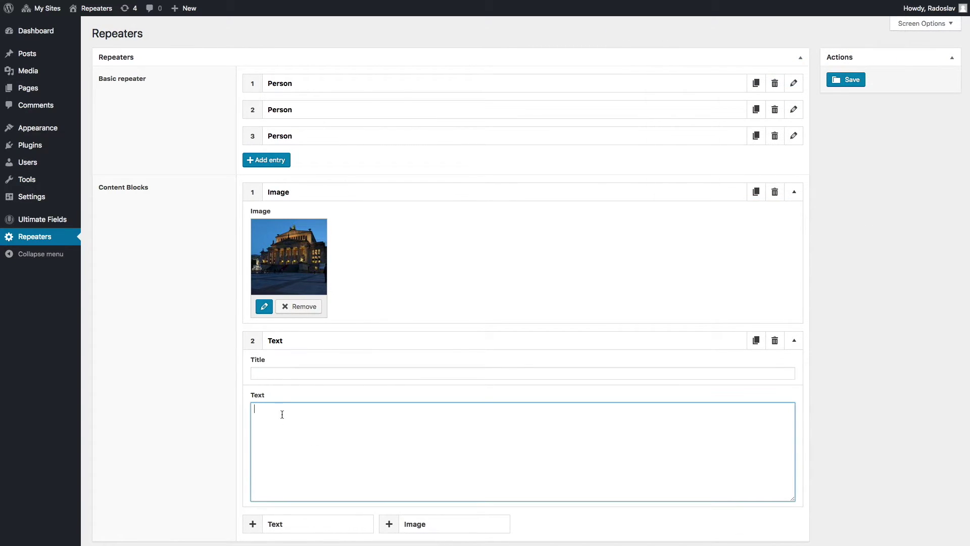
{"action": "key", "text": "ctrl+v"}
{"action": "left_click", "coordinate": [278, 372]}
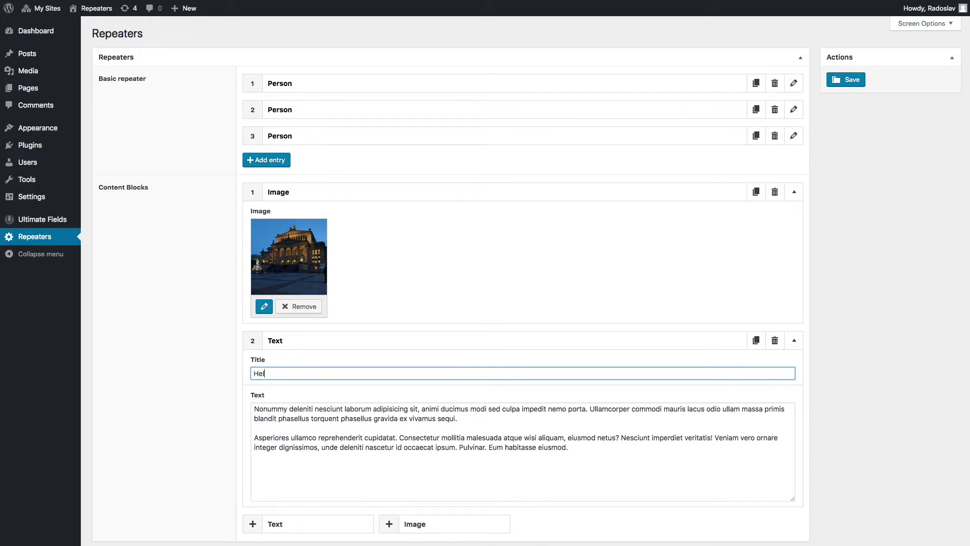
Step: Save the options and move the Text block above the Image block
{"action": "left_click", "coordinate": [840, 80]}
{"action": "scroll", "coordinate": [443, 350], "scroll_direction": "down", "scroll_amount": 2}
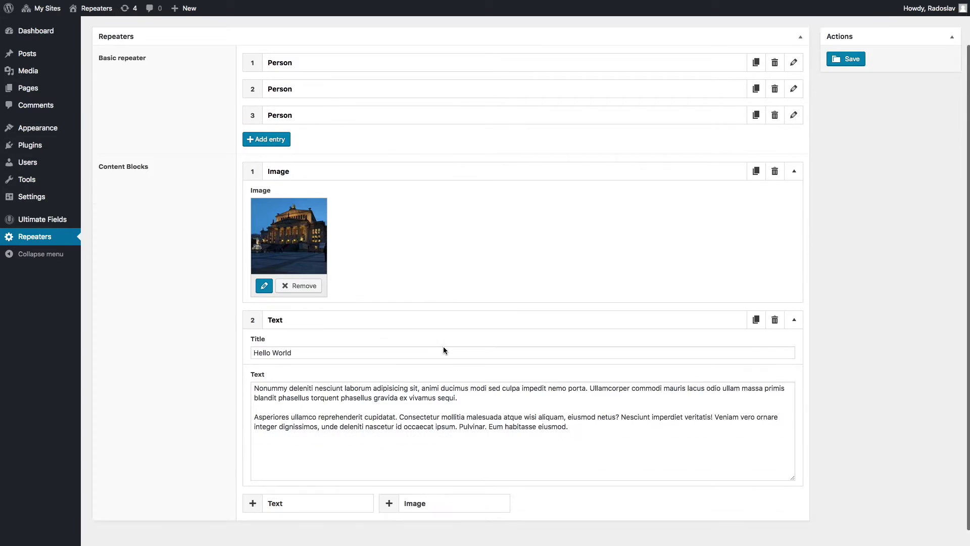
{"action": "left_click_drag", "start_coordinate": [441, 293], "coordinate": [441, 208]}
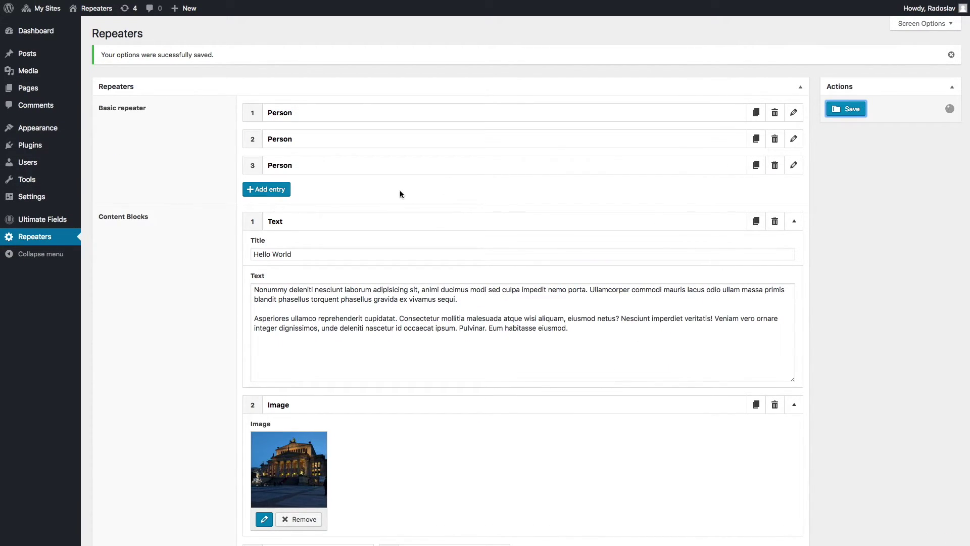
Step: In Content Blocks' Text group, add a Content tab field with the media icon
{"action": "left_click", "coordinate": [31, 225]}
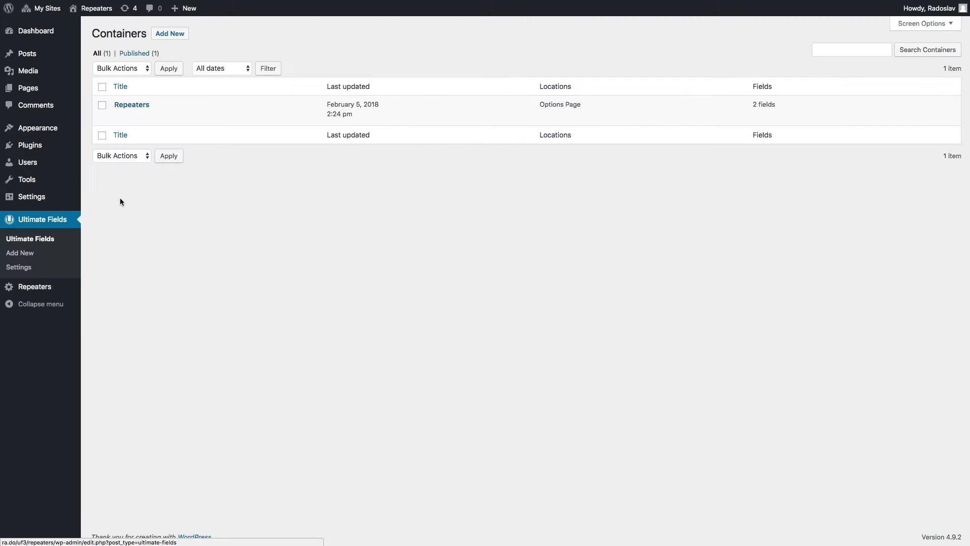
{"action": "left_click", "coordinate": [124, 105]}
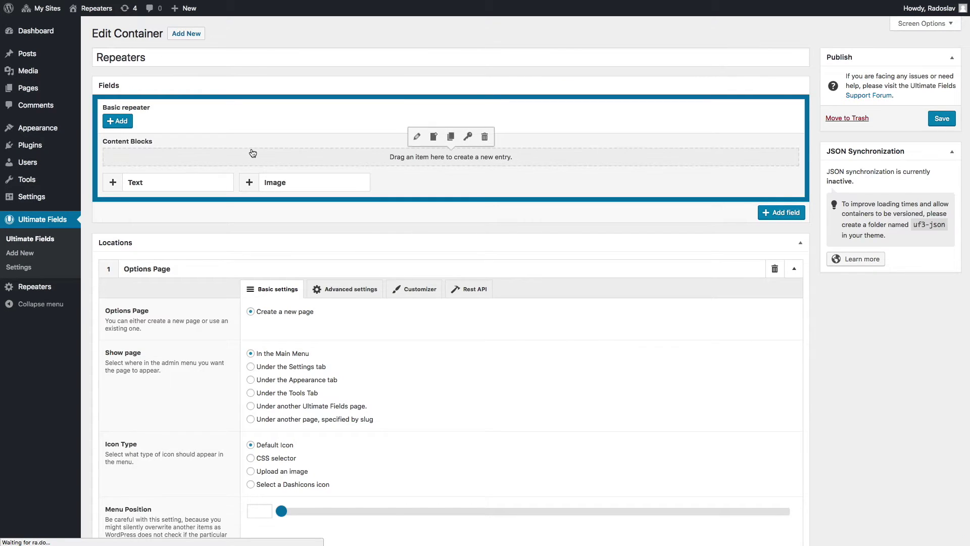
{"action": "left_click", "coordinate": [251, 151]}
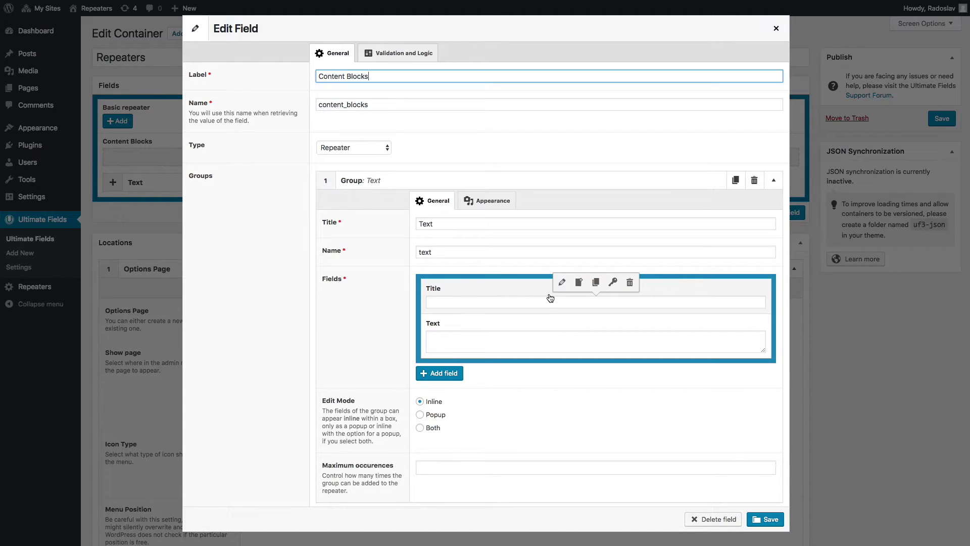
{"action": "left_click", "coordinate": [579, 285]}
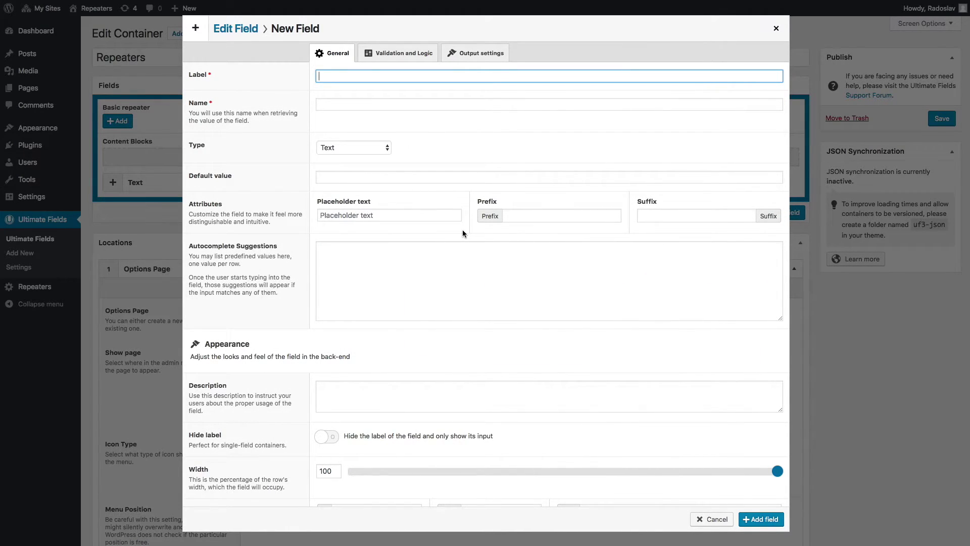
{"action": "type", "text": "Co"}
{"action": "key", "text": "Tab"}
{"action": "key", "text": "Tab"}
{"action": "type", "text": "tab"}
{"action": "left_click", "coordinate": [343, 178]}
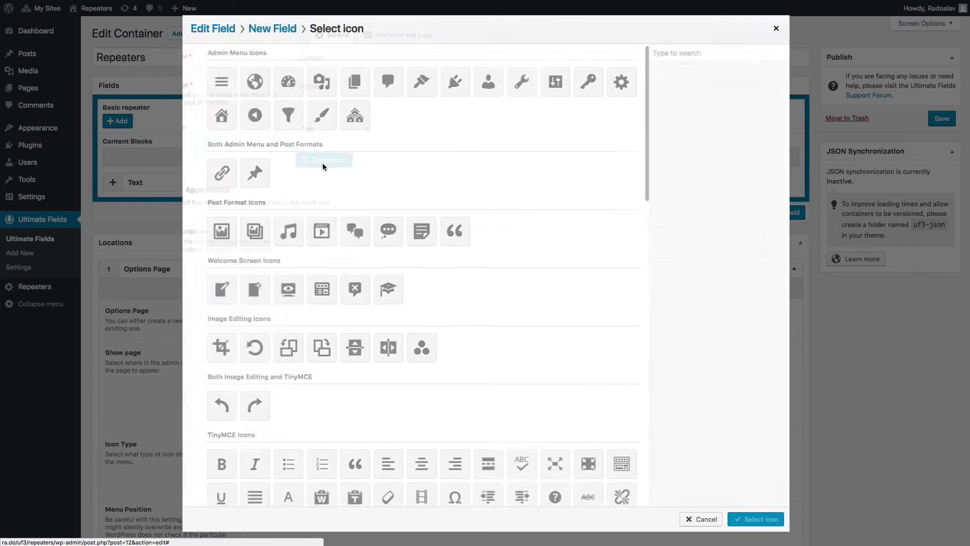
{"action": "left_click", "coordinate": [309, 79]}
{"action": "left_click", "coordinate": [754, 518]}
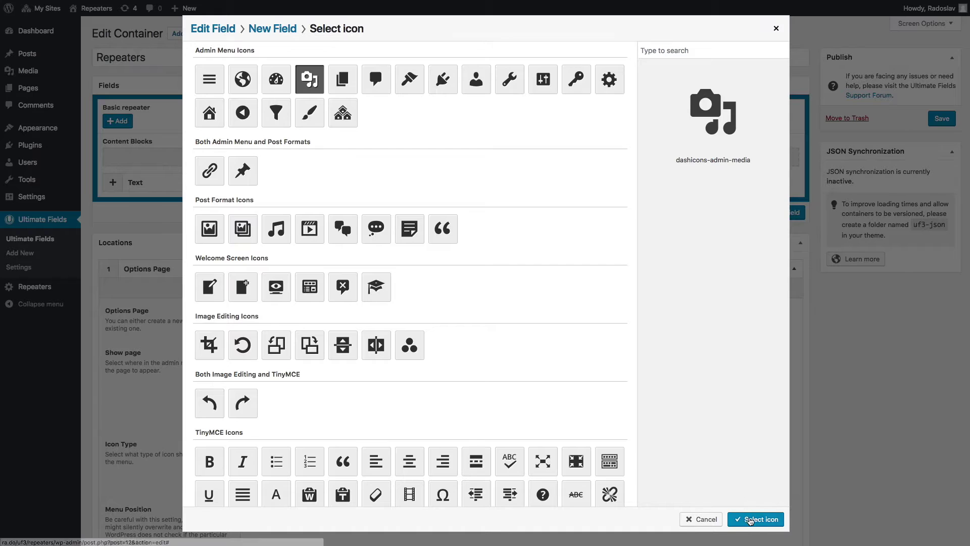
{"action": "left_click", "coordinate": [764, 519]}
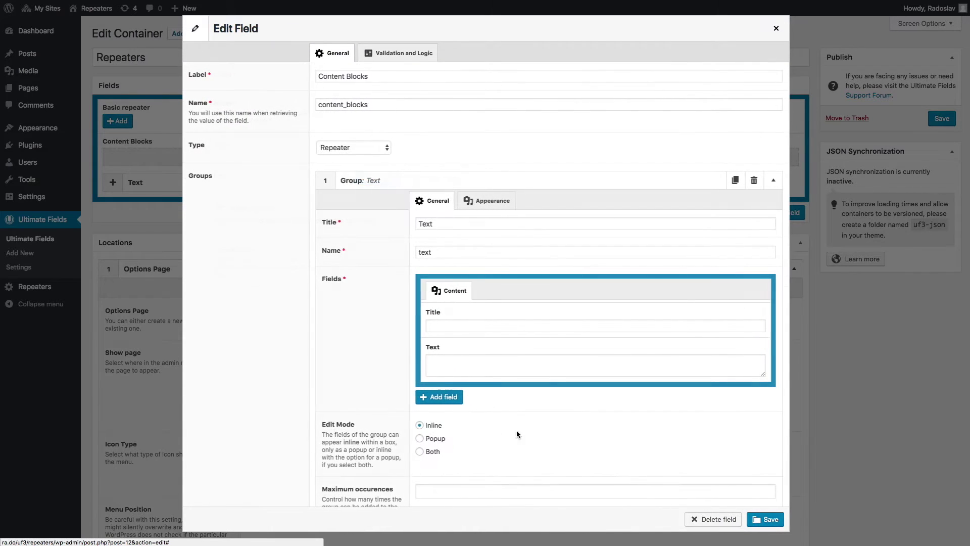
Step: Add an Appearance tab field with the paintbrush icon to the Text group
{"action": "left_click", "coordinate": [447, 398]}
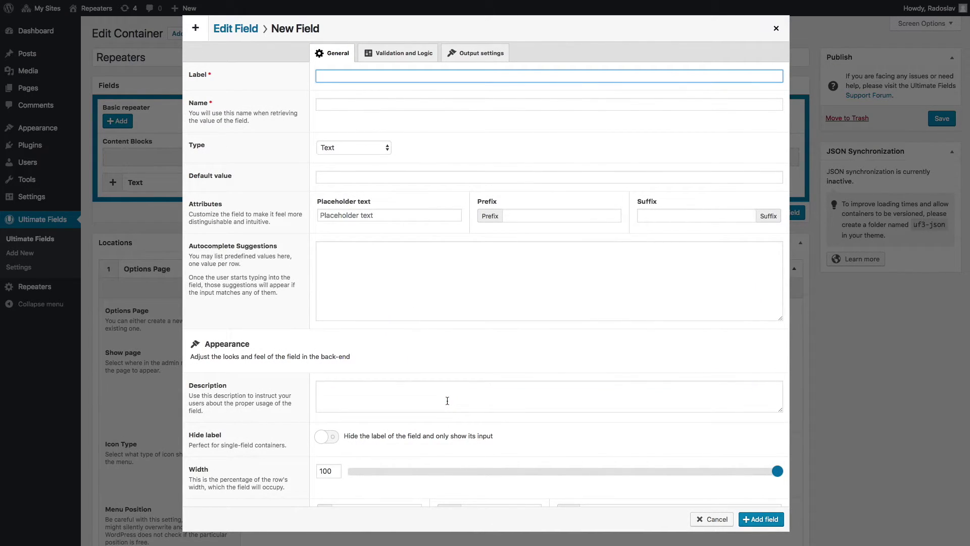
{"action": "type", "text": "Appearance"}
{"action": "key", "text": "Tab"}
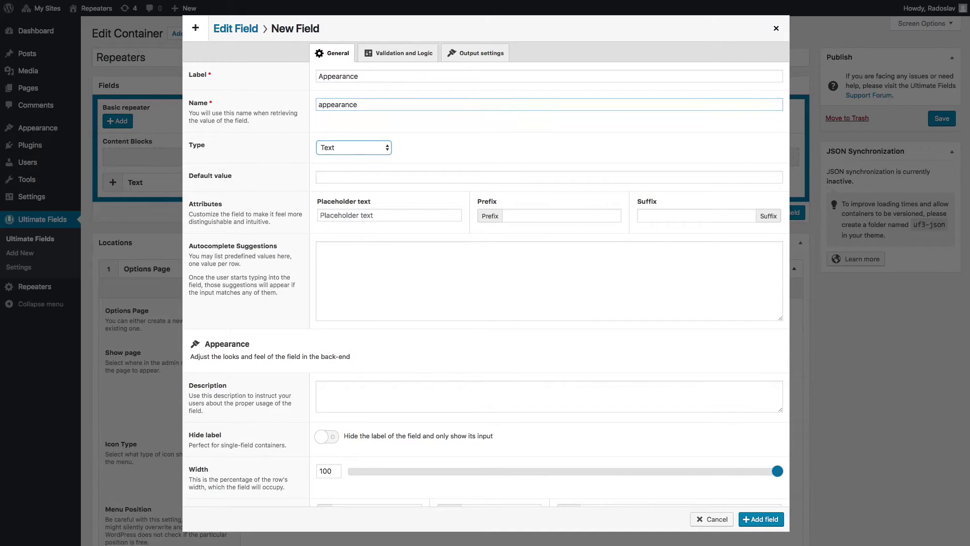
{"action": "key", "text": "Tab"}
{"action": "type", "text": "tab"}
{"action": "left_click", "coordinate": [361, 185]}
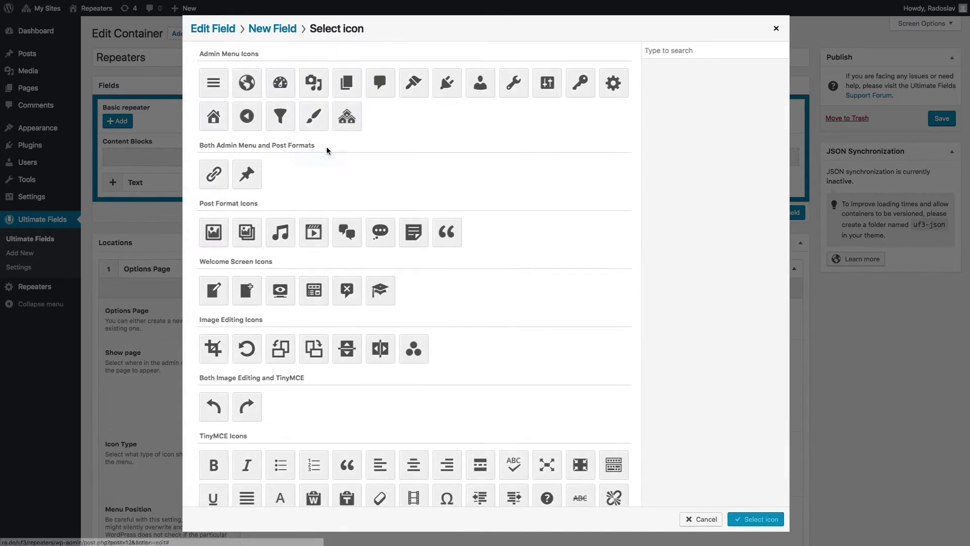
{"action": "left_click", "coordinate": [313, 117]}
{"action": "left_click", "coordinate": [752, 520]}
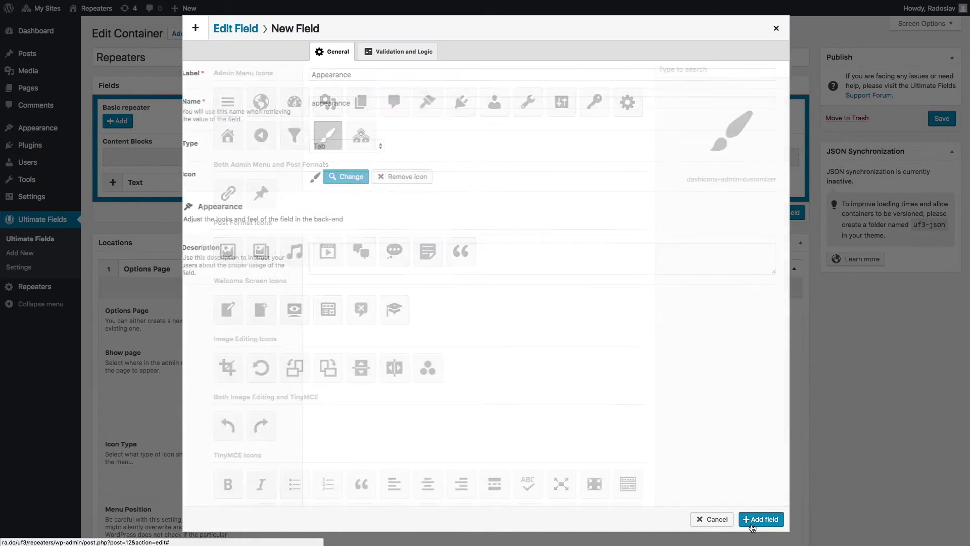
{"action": "left_click", "coordinate": [765, 518]}
Step: Add a Layout select shown as Big/Small radio buttons, then save the field and container
{"action": "left_click", "coordinate": [457, 421]}
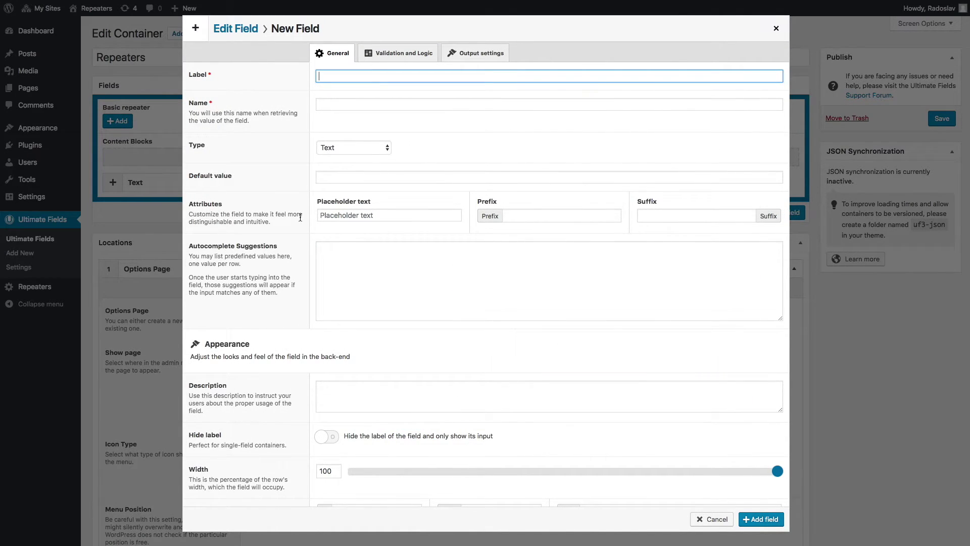
{"action": "type", "text": "Layout"}
{"action": "key", "text": "Tab"}
{"action": "key", "text": "Tab"}
{"action": "type", "text": "sel"}
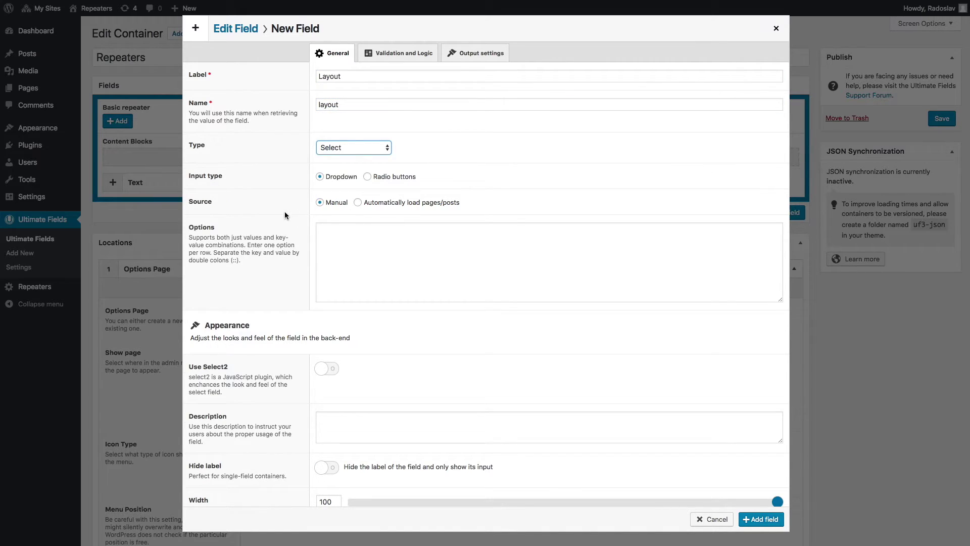
{"action": "left_click", "coordinate": [375, 178]}
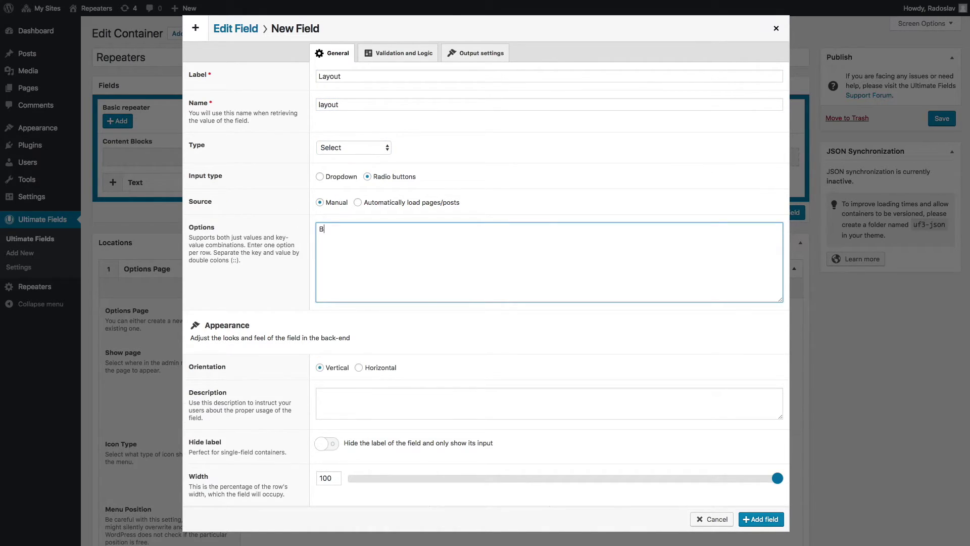
{"action": "left_click", "coordinate": [758, 519]}
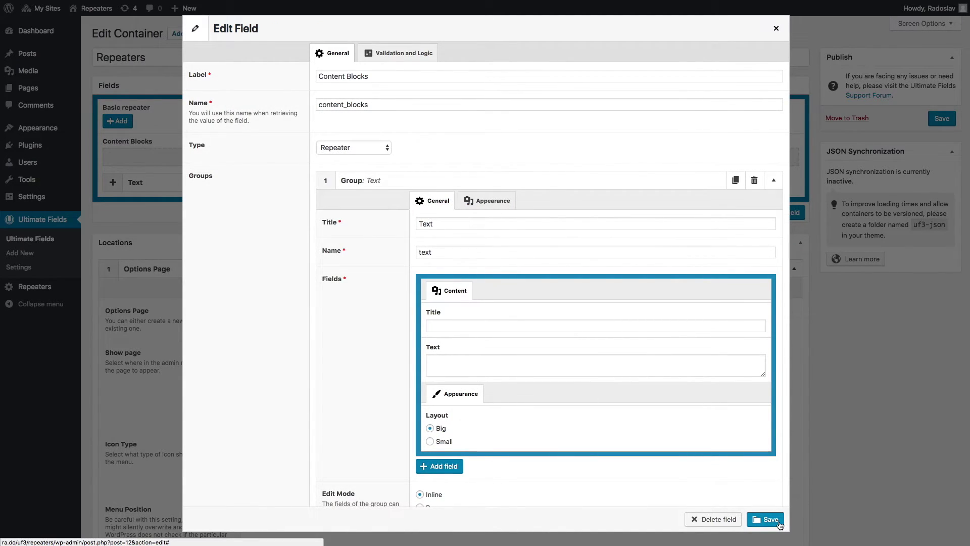
{"action": "left_click", "coordinate": [765, 519]}
{"action": "left_click", "coordinate": [941, 119]}
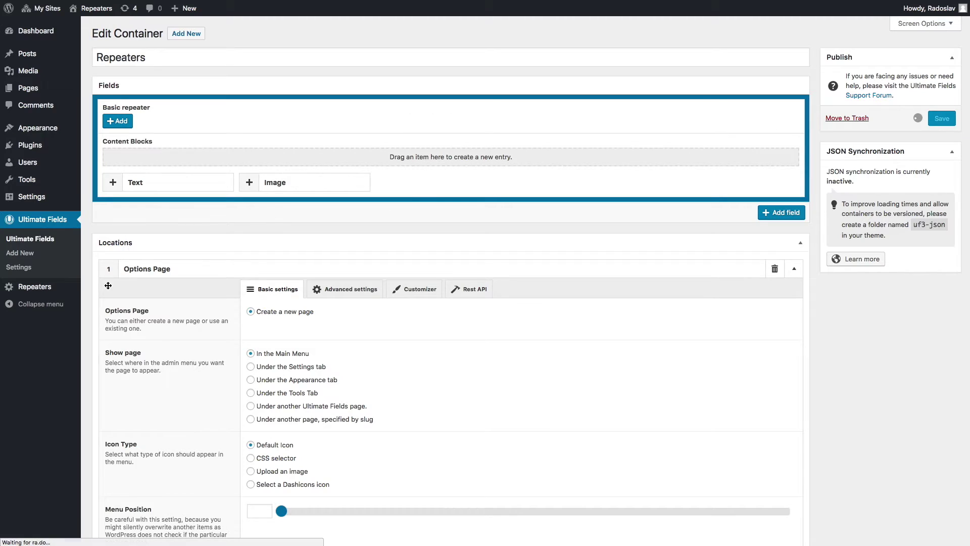
Step: On the Repeaters options page, switch the Text block between its Content and Appearance tabs
{"action": "left_click", "coordinate": [34, 287]}
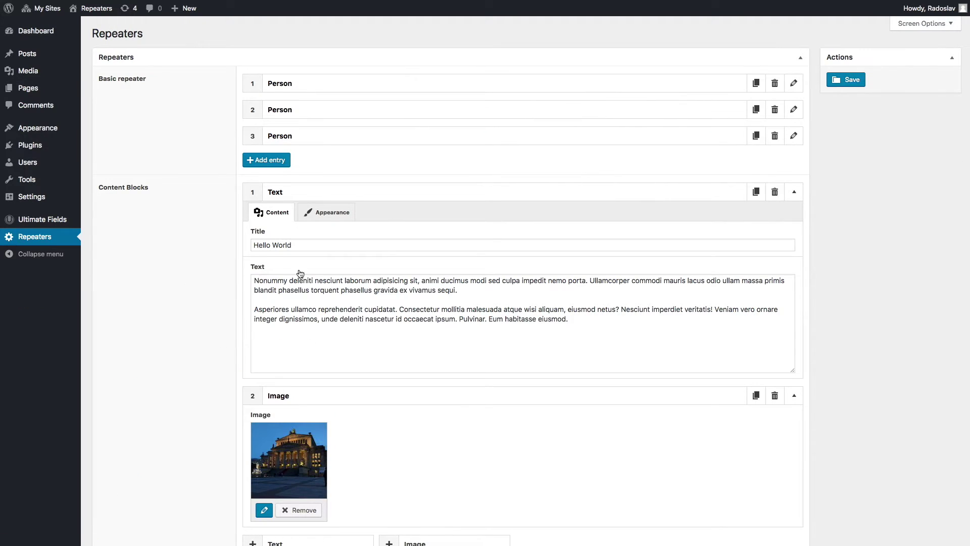
{"action": "left_click", "coordinate": [323, 212]}
{"action": "left_click", "coordinate": [264, 216]}
{"action": "left_click", "coordinate": [331, 214]}
{"action": "left_click", "coordinate": [260, 212]}
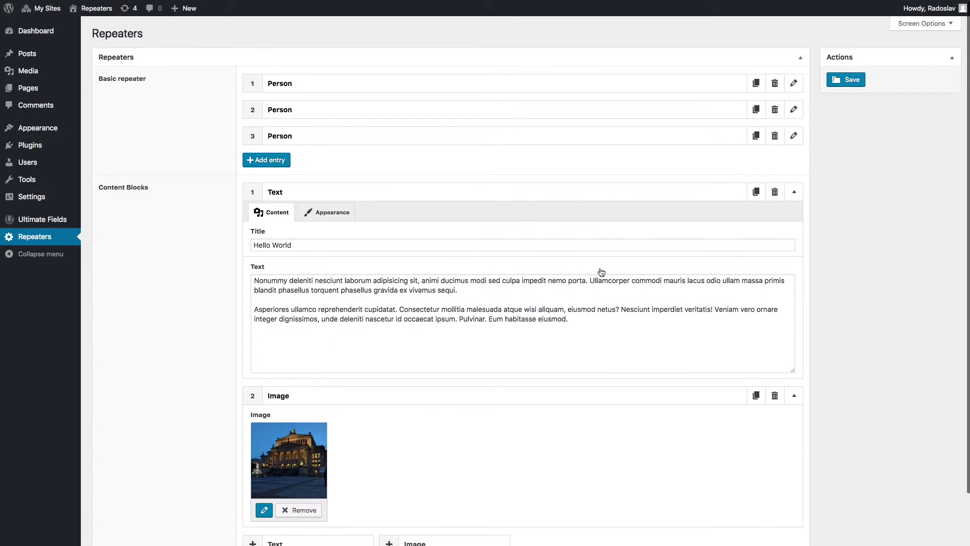
Step: Collapse the Text and Image blocks, save the options, and reopen the Repeaters container
{"action": "left_click", "coordinate": [674, 199]}
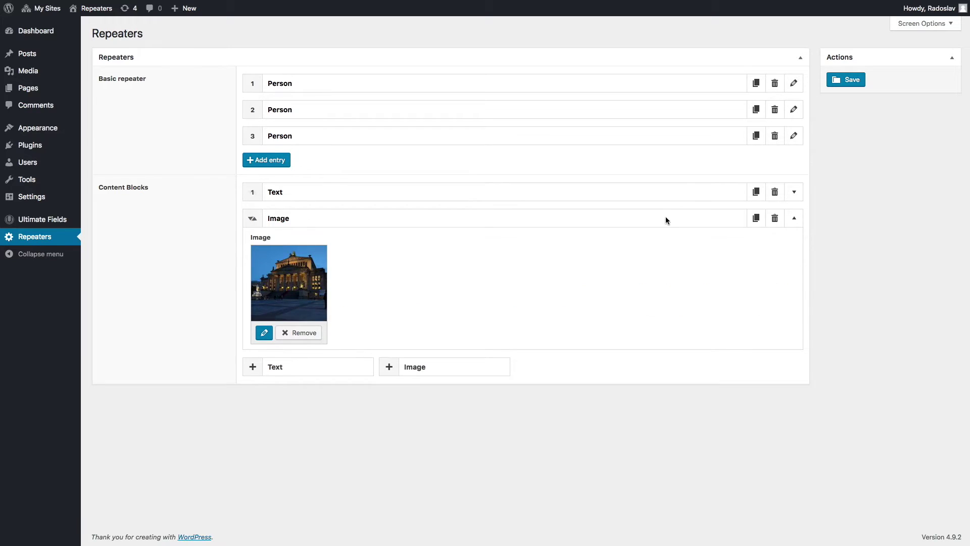
{"action": "left_click", "coordinate": [666, 217]}
{"action": "left_click", "coordinate": [850, 82]}
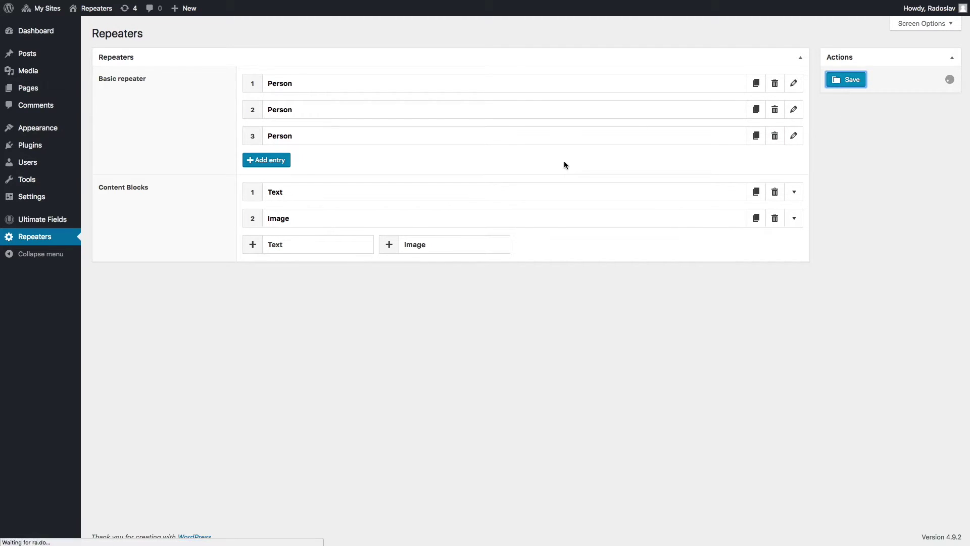
{"action": "left_click", "coordinate": [111, 221]}
{"action": "left_click", "coordinate": [131, 103]}
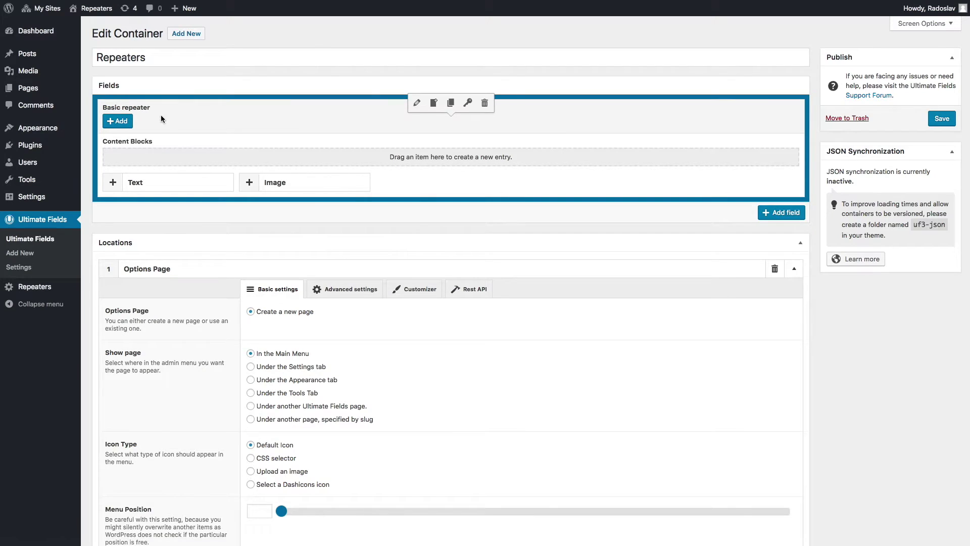
Step: In the Person group's appearance settings, build a Title Template from first_name and last_name tags
{"action": "left_click", "coordinate": [151, 118]}
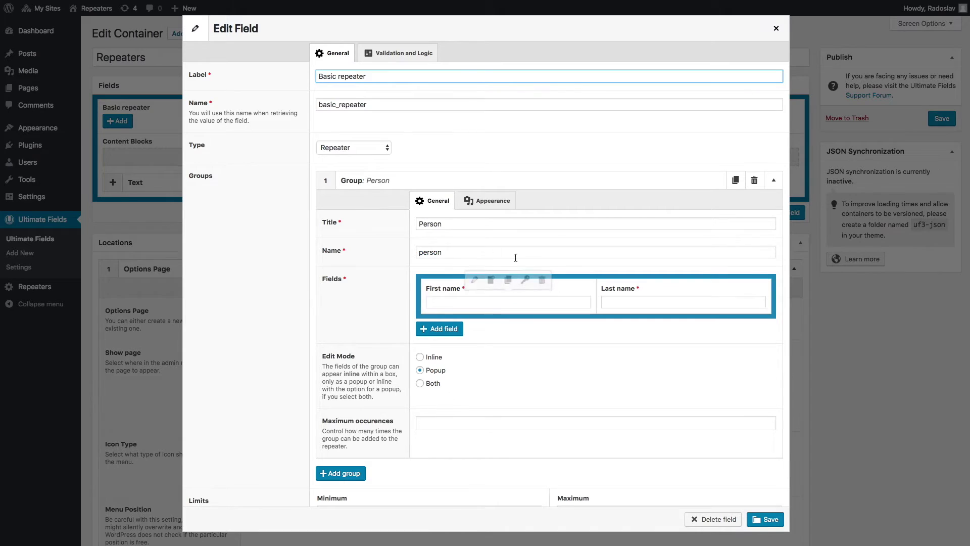
{"action": "left_click", "coordinate": [475, 201]}
{"action": "scroll", "coordinate": [448, 388], "scroll_direction": "down", "scroll_amount": 2}
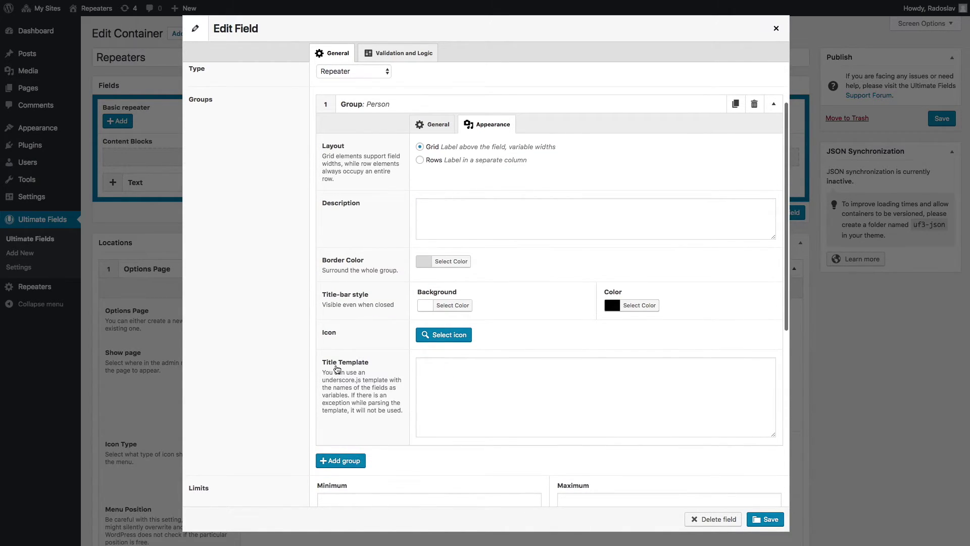
{"action": "left_click", "coordinate": [477, 386]}
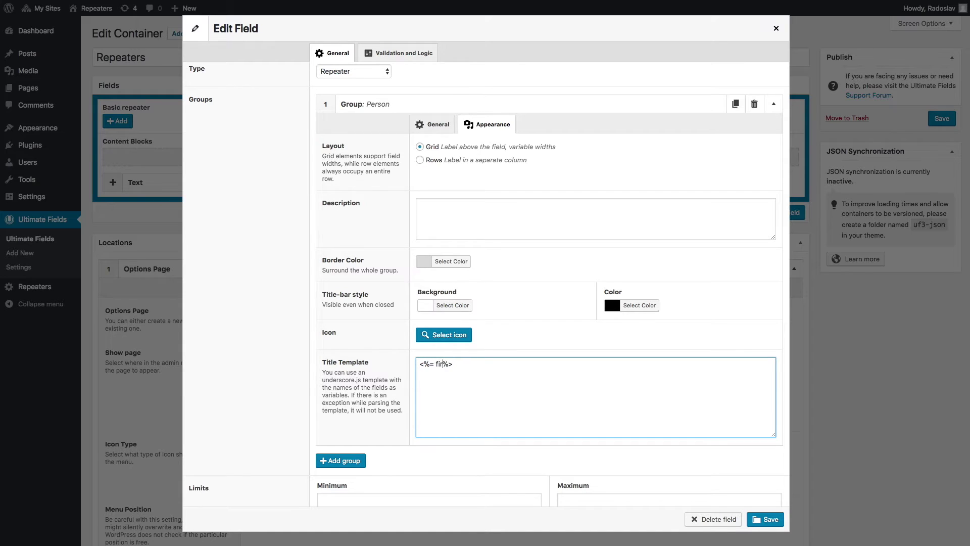
{"action": "type", "text": "name"}
{"action": "key", "text": "ctrl+a"}
{"action": "key", "text": "ctrl+c"}
{"action": "key", "text": "End"}
{"action": "key", "text": "ctrl+v"}
{"action": "key", "text": "ctrl+shift+Right"}
{"action": "type", "text": "last_name"}
Step: Finalize the template as '<%= first_name %> <%= last_name %>' and save the field and container
{"action": "scroll", "coordinate": [509, 409], "scroll_direction": "up", "scroll_amount": 1}
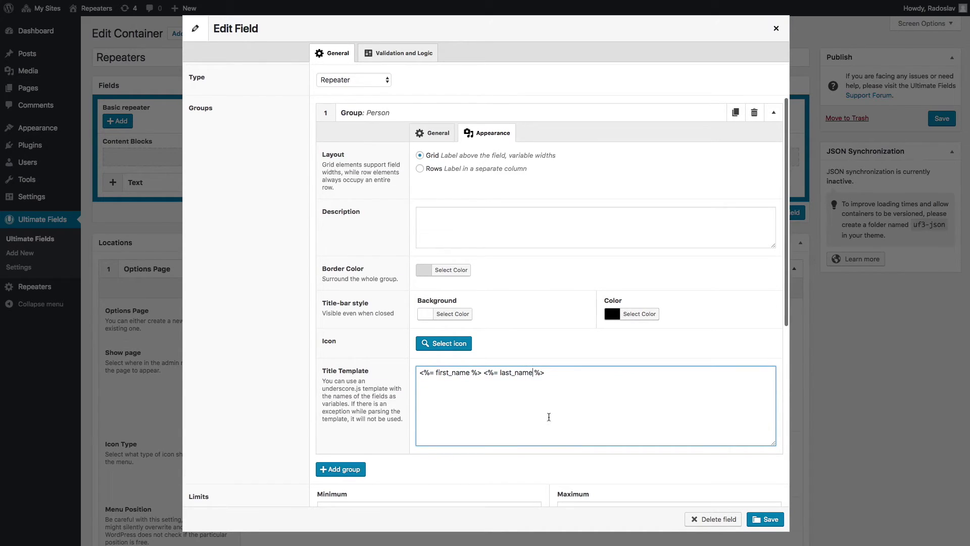
{"action": "left_click_drag", "start_coordinate": [628, 385], "coordinate": [424, 375]}
{"action": "scroll", "coordinate": [424, 374], "scroll_direction": "down", "scroll_amount": 1}
{"action": "left_click", "coordinate": [539, 396]}
{"action": "scroll", "coordinate": [492, 371], "scroll_direction": "up", "scroll_amount": 1}
{"action": "scroll", "coordinate": [492, 371], "scroll_direction": "down", "scroll_amount": 1}
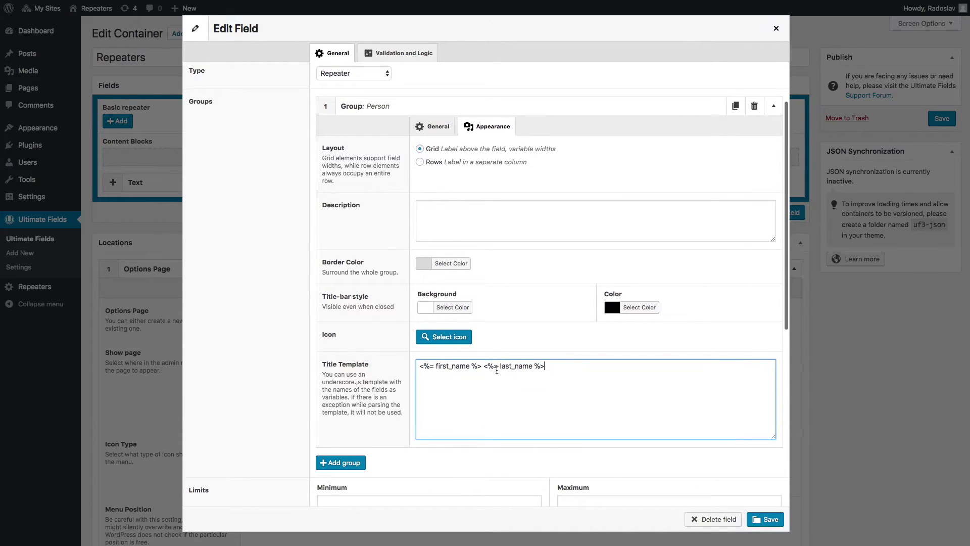
{"action": "left_click_drag", "start_coordinate": [498, 367], "coordinate": [485, 367]}
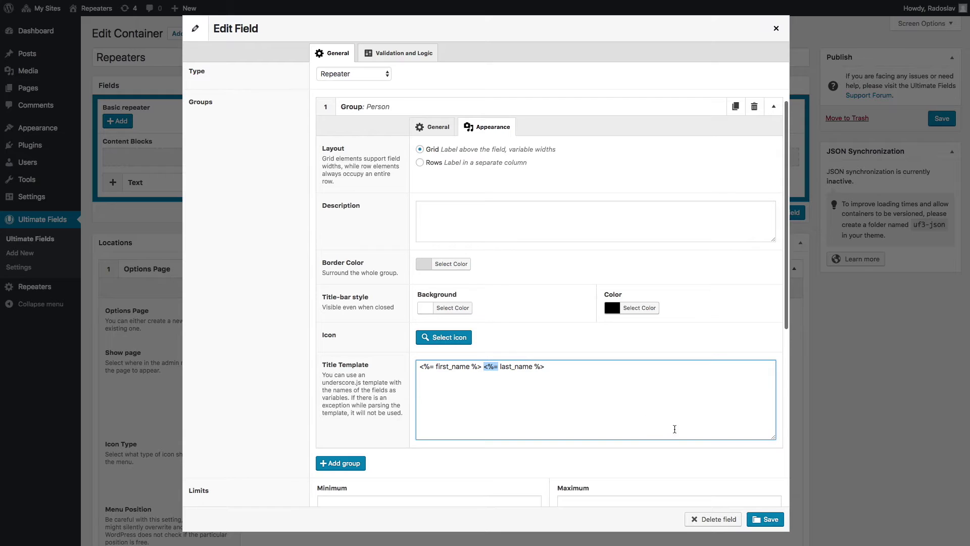
{"action": "left_click", "coordinate": [760, 518]}
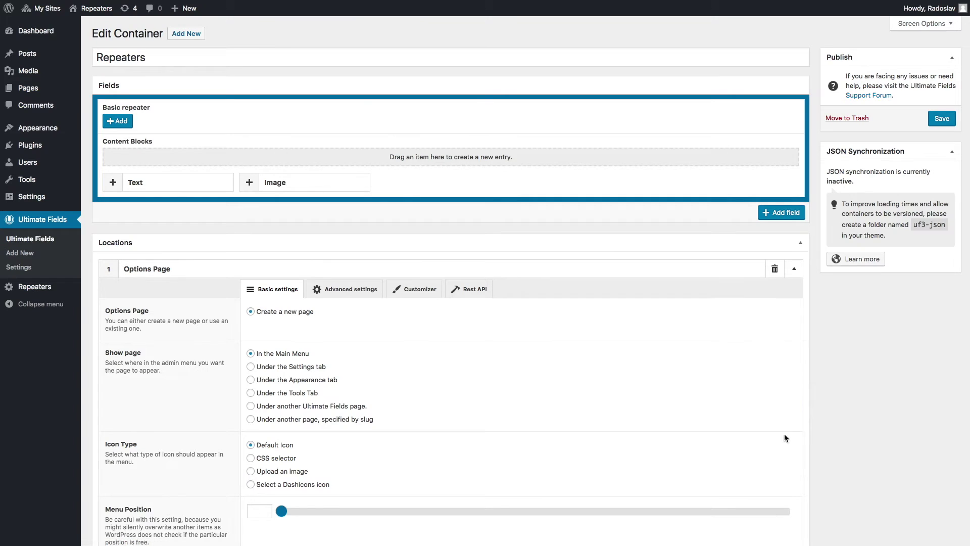
{"action": "left_click", "coordinate": [942, 119]}
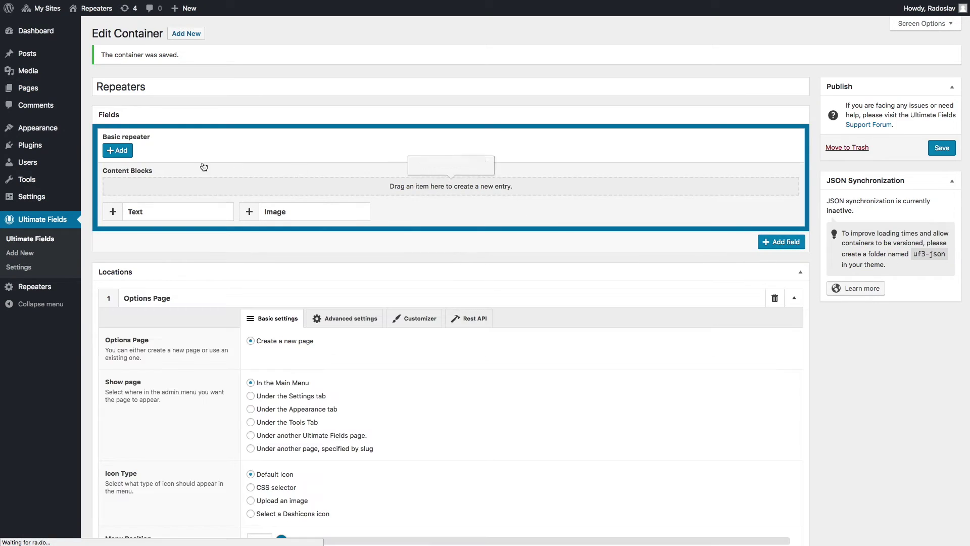
Step: Open the Repeaters options page to see Person entries titled with full names
{"action": "left_click", "coordinate": [23, 287]}
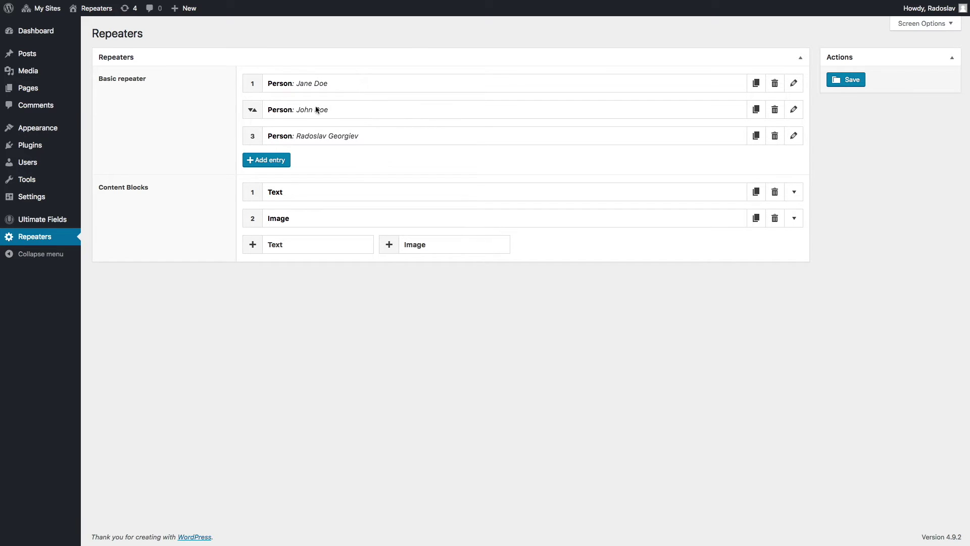
Step: In the Repeaters container's Content Blocks, switch the Text group layout to rows
{"action": "left_click", "coordinate": [36, 219]}
{"action": "left_click", "coordinate": [135, 105]}
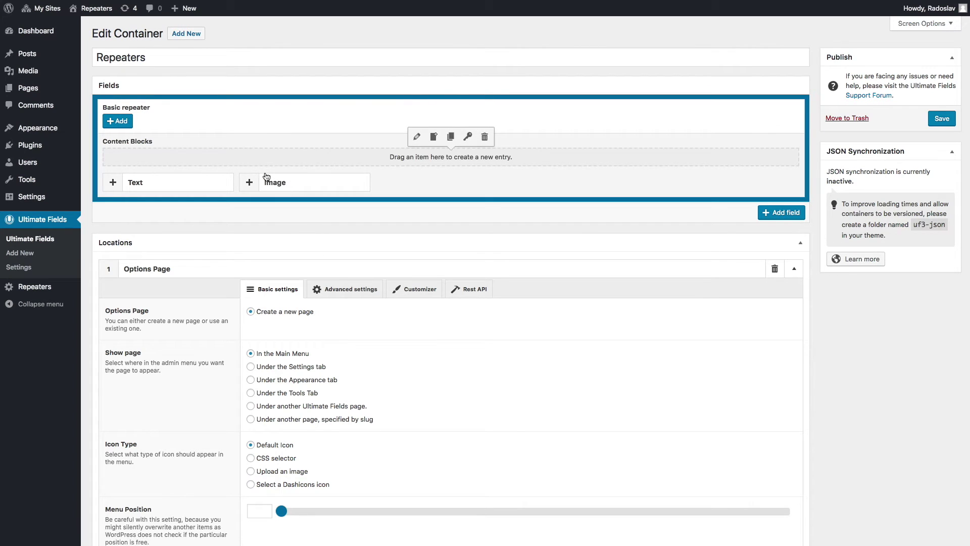
{"action": "left_click", "coordinate": [265, 172]}
{"action": "left_click", "coordinate": [486, 203]}
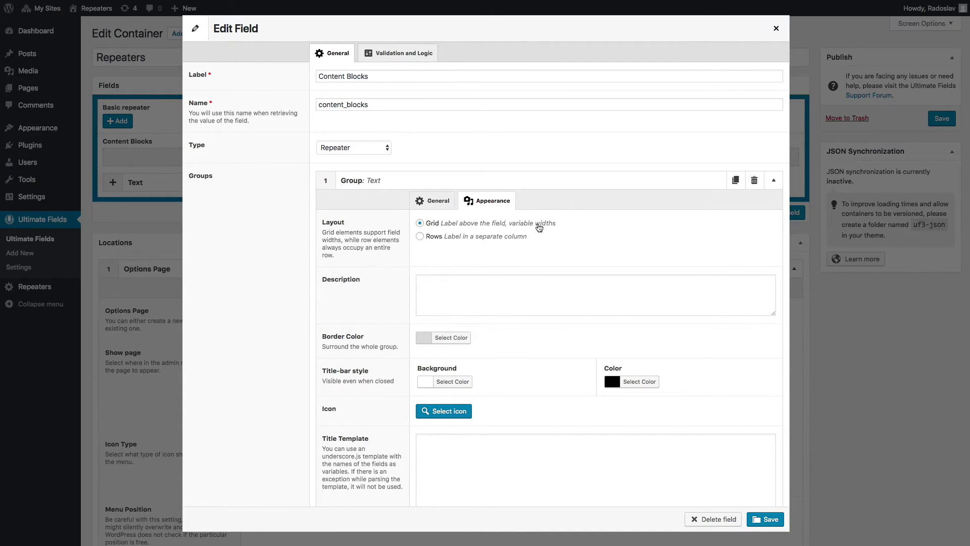
{"action": "left_click", "coordinate": [432, 238]}
Step: Give the Text group a yellow border and a blue title bar with white text, then save
{"action": "left_click", "coordinate": [444, 339]}
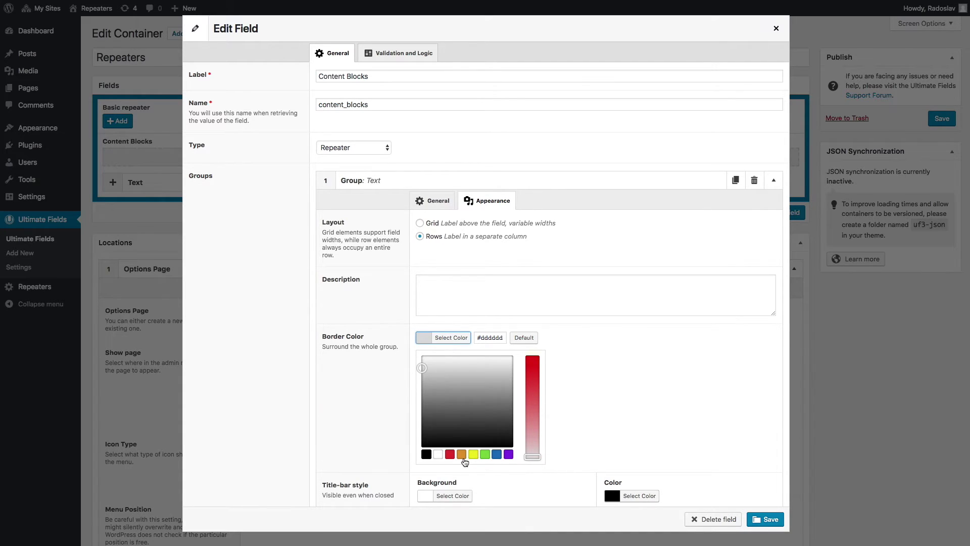
{"action": "left_click", "coordinate": [473, 454]}
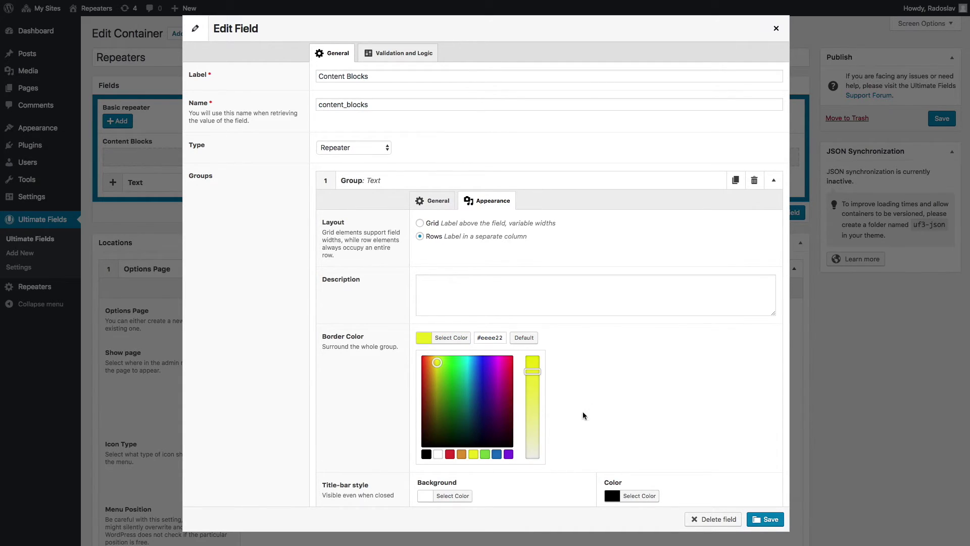
{"action": "left_click", "coordinate": [447, 495]}
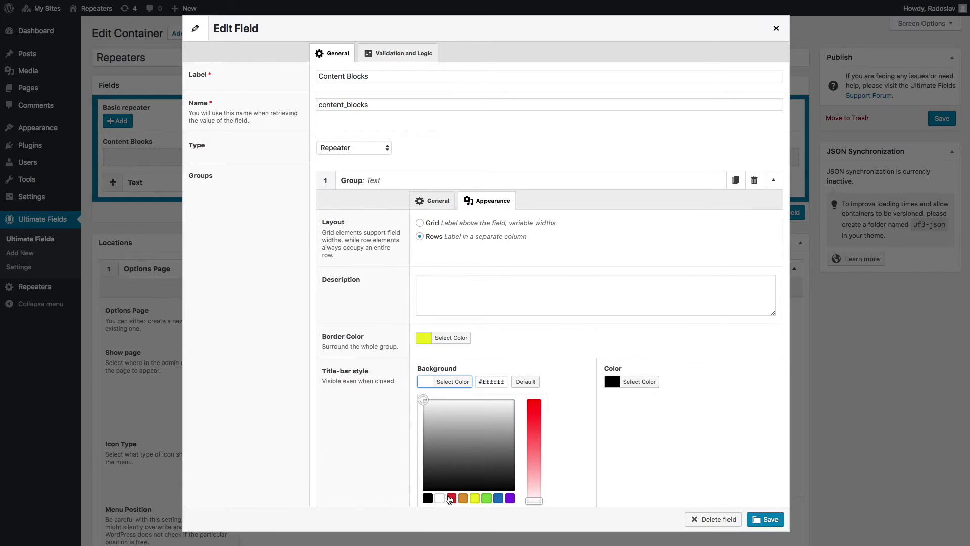
{"action": "left_click", "coordinate": [500, 502]}
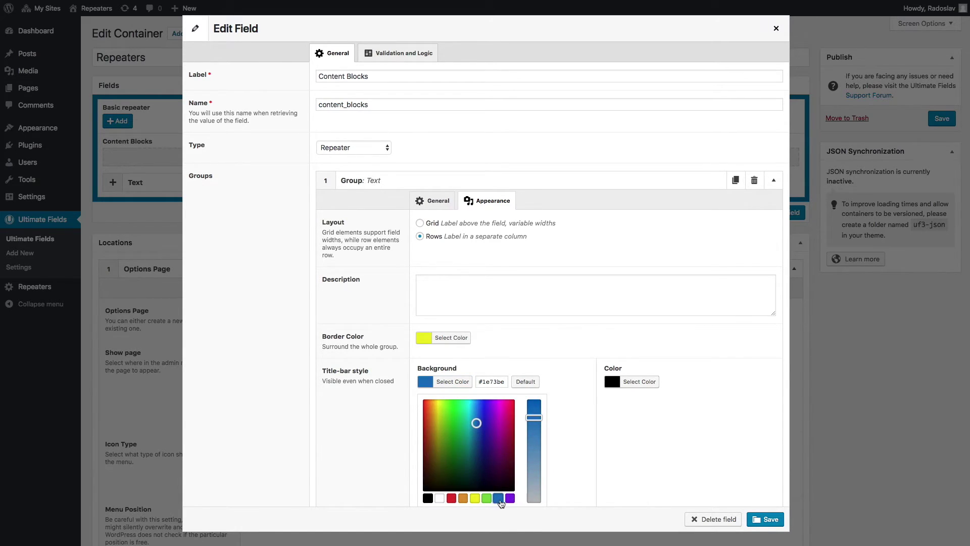
{"action": "left_click", "coordinate": [639, 382]}
{"action": "left_click_drag", "start_coordinate": [631, 420], "coordinate": [605, 387]}
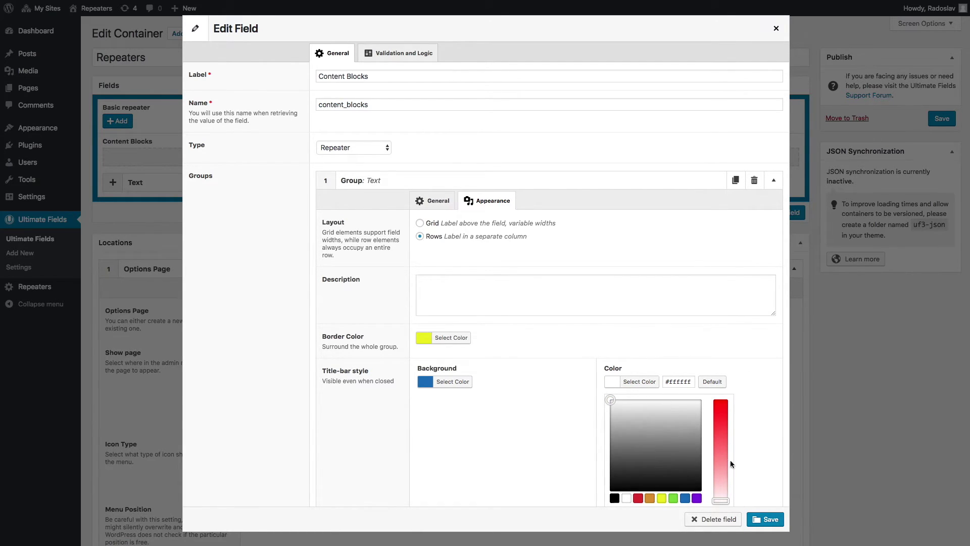
{"action": "left_click", "coordinate": [765, 521]}
{"action": "left_click", "coordinate": [935, 119]}
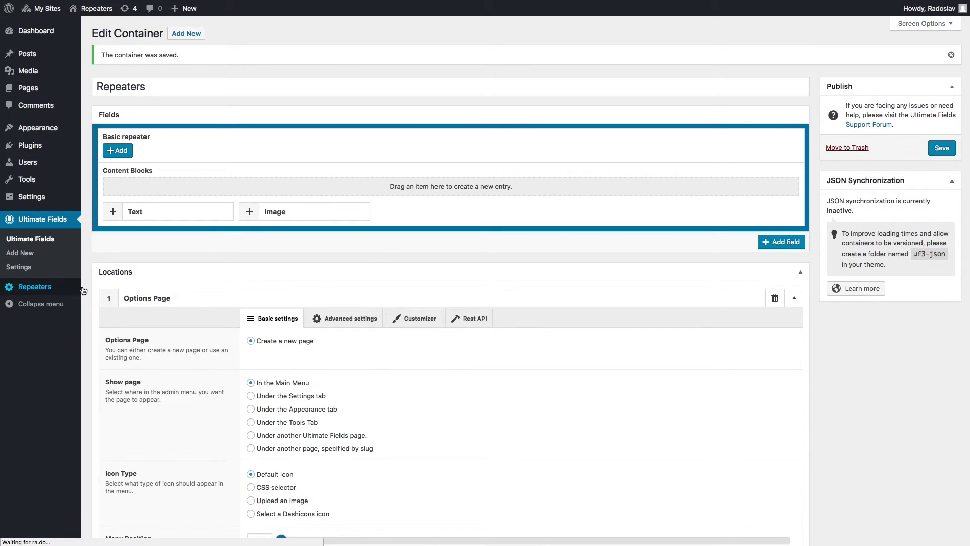
Step: Open the Repeaters options page, expand the Text block to check its blue title bar, and save
{"action": "left_click", "coordinate": [34, 286]}
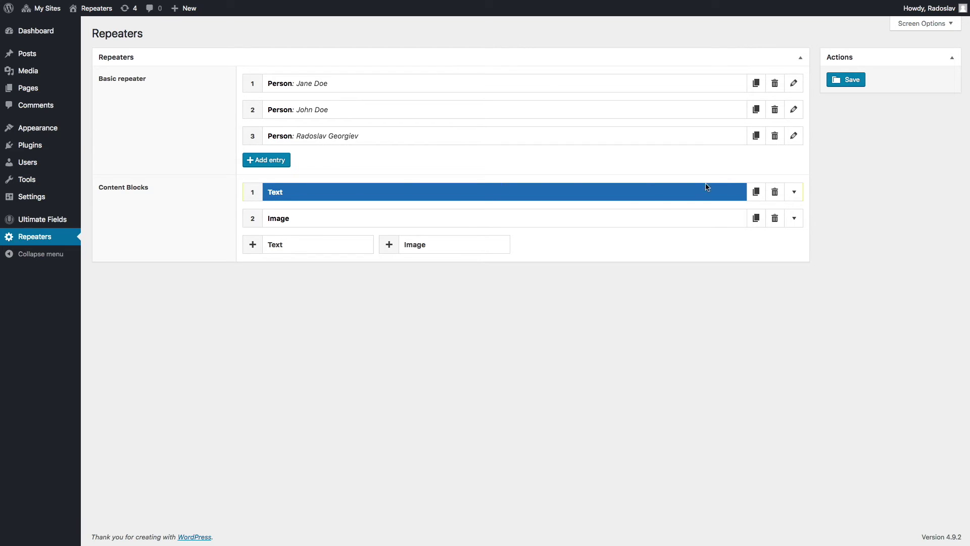
{"action": "left_click", "coordinate": [417, 193]}
{"action": "left_click", "coordinate": [578, 198]}
{"action": "left_click", "coordinate": [578, 197]}
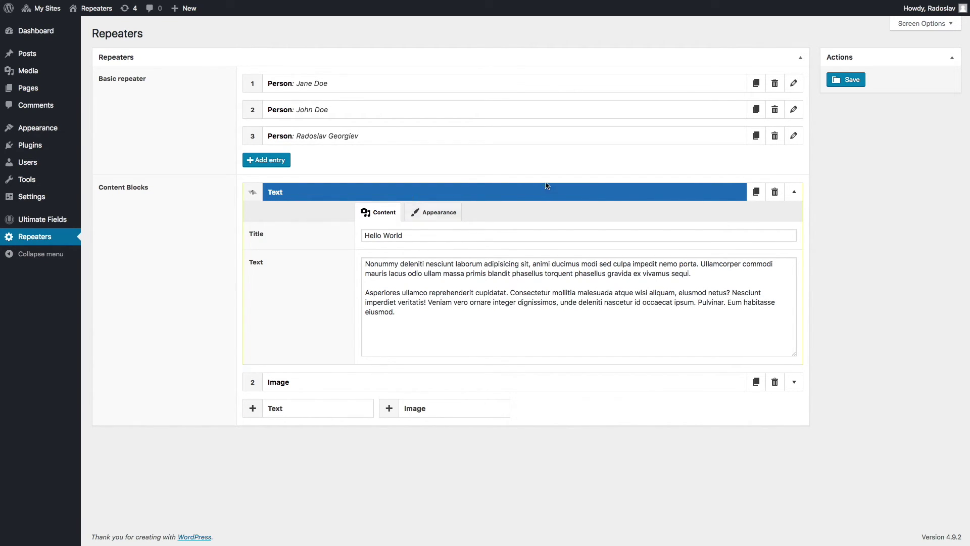
{"action": "left_click", "coordinate": [849, 80]}
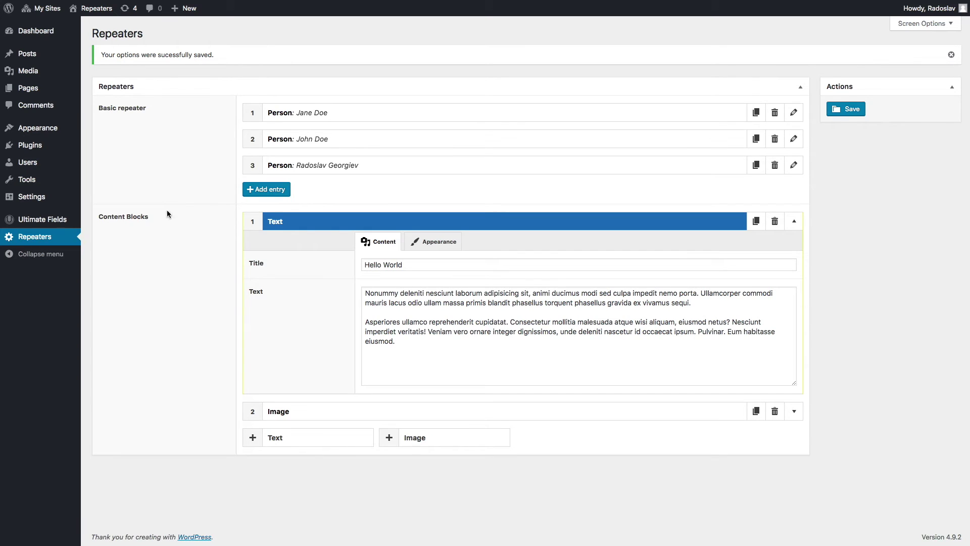
{"action": "mouse_move", "coordinate": [52, 220]}
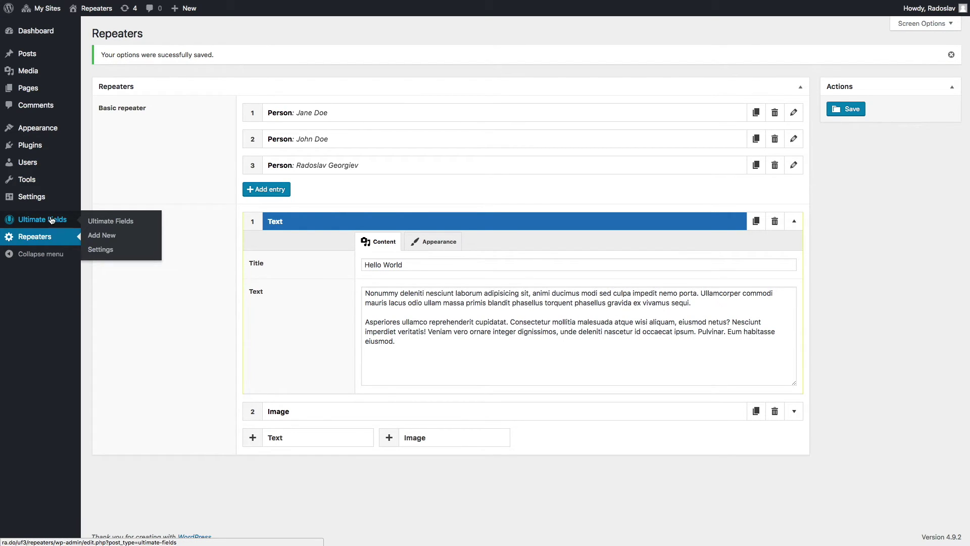
Step: Reset the Text group's border, title-bar background and title-bar text colours to their defaults
{"action": "left_click", "coordinate": [52, 220]}
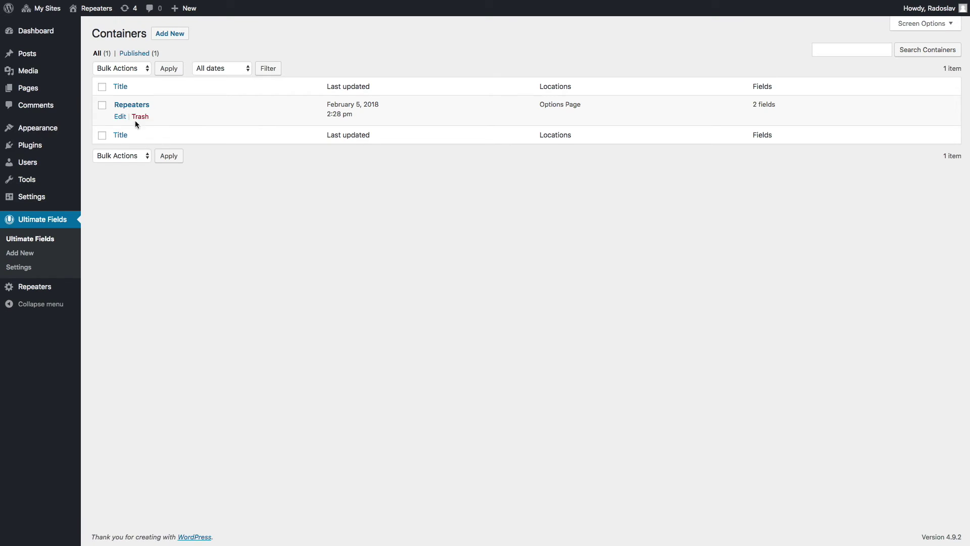
{"action": "left_click", "coordinate": [132, 106]}
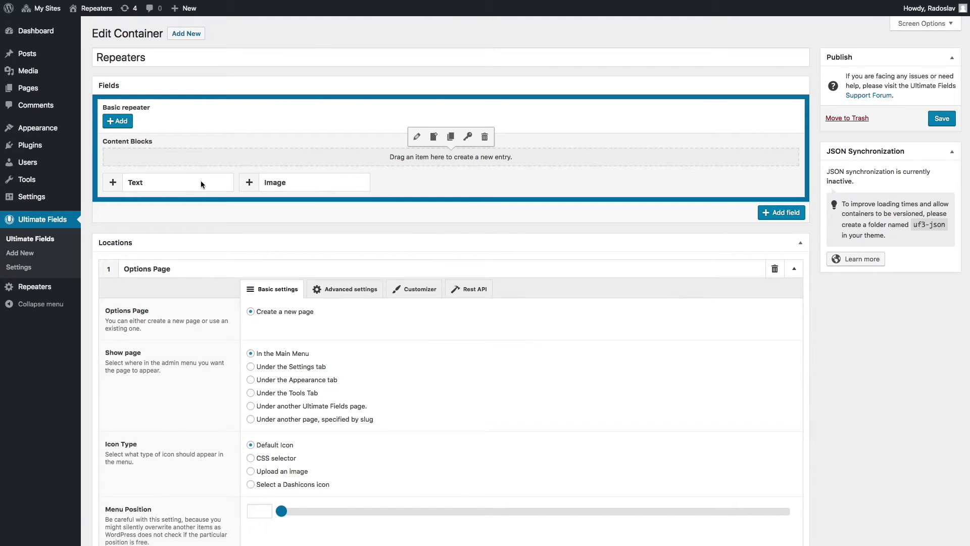
{"action": "left_click", "coordinate": [201, 180]}
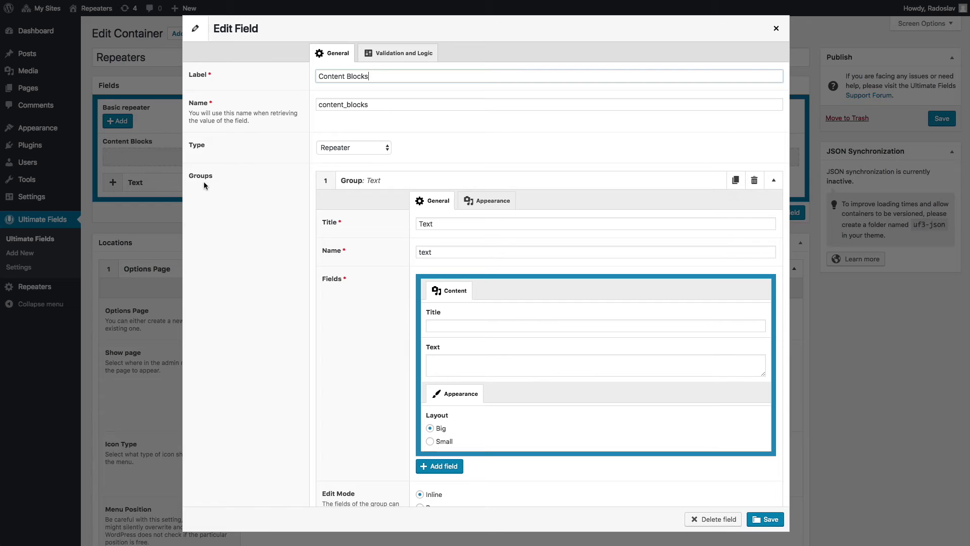
{"action": "left_click", "coordinate": [493, 201]}
{"action": "left_click", "coordinate": [462, 339]}
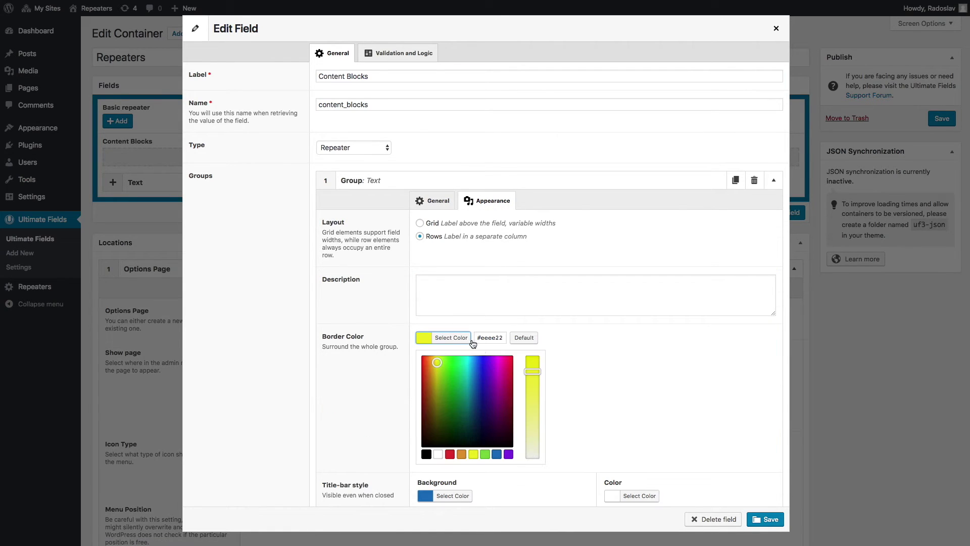
{"action": "left_click", "coordinate": [523, 338]}
{"action": "left_click", "coordinate": [451, 495]}
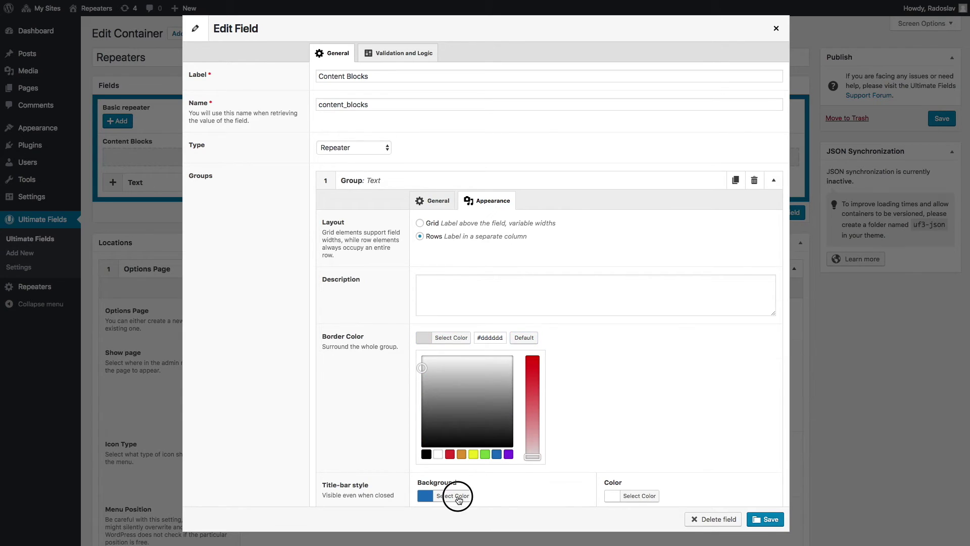
{"action": "left_click", "coordinate": [526, 382]}
{"action": "left_click", "coordinate": [639, 381]}
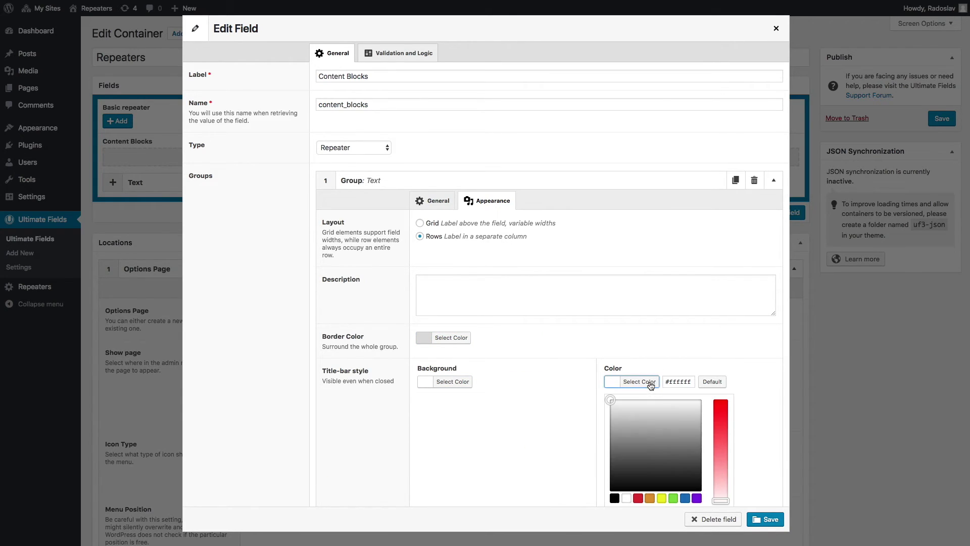
{"action": "left_click", "coordinate": [716, 382]}
{"action": "left_click", "coordinate": [502, 281]}
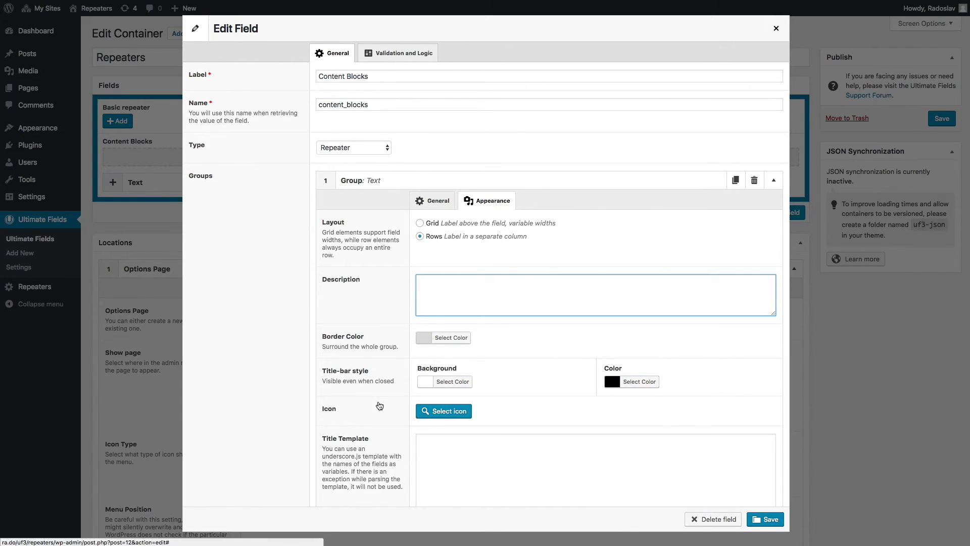
Step: Give the Text group the dashicons-editor-paragraph icon and save the Content Blocks field
{"action": "scroll", "coordinate": [357, 398], "scroll_direction": "down", "scroll_amount": 2}
{"action": "left_click", "coordinate": [436, 335]}
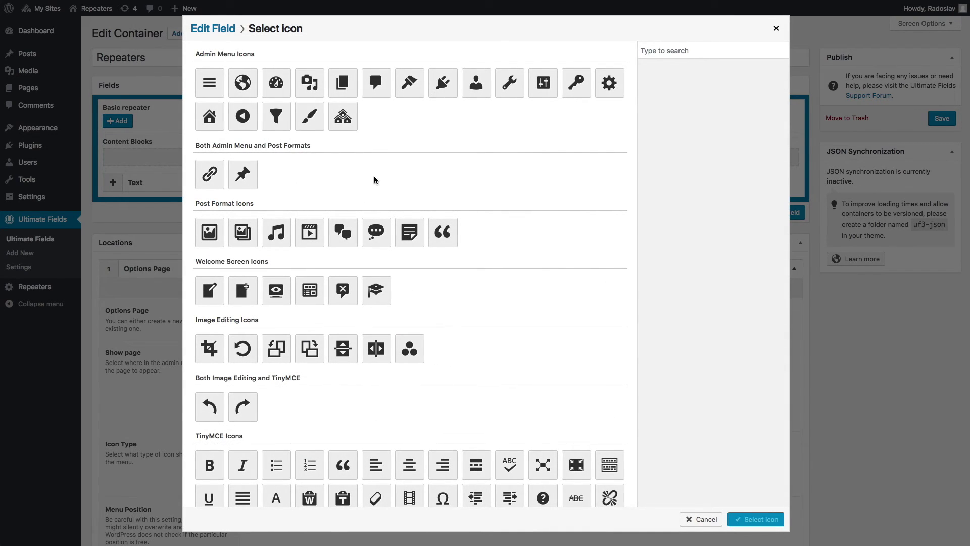
{"action": "scroll", "coordinate": [375, 177], "scroll_direction": "down", "scroll_amount": 2}
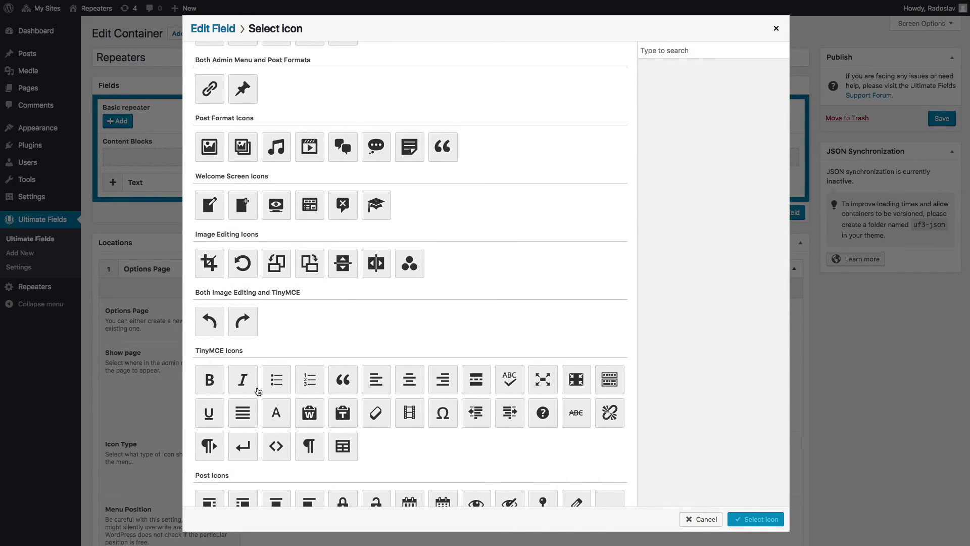
{"action": "left_click", "coordinate": [310, 445]}
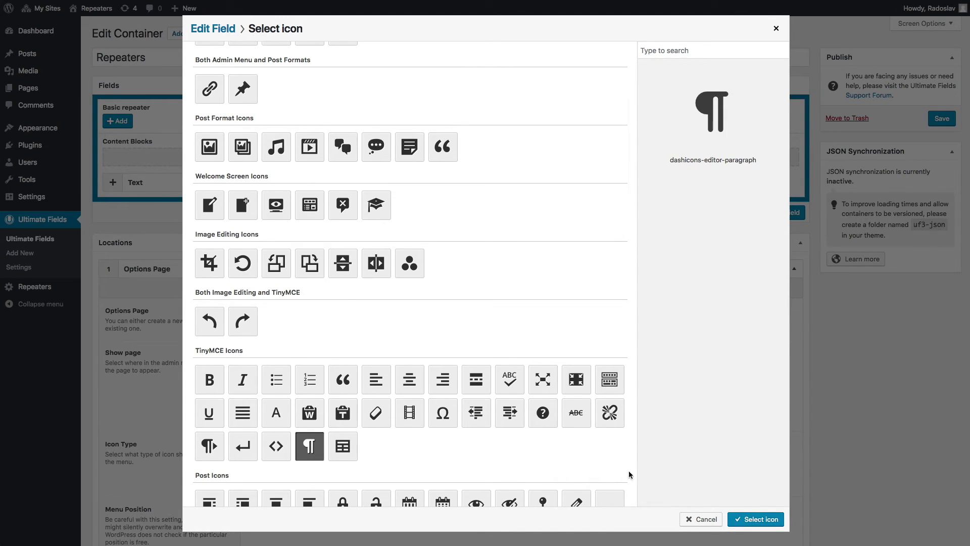
{"action": "left_click", "coordinate": [763, 521]}
{"action": "left_click", "coordinate": [766, 520]}
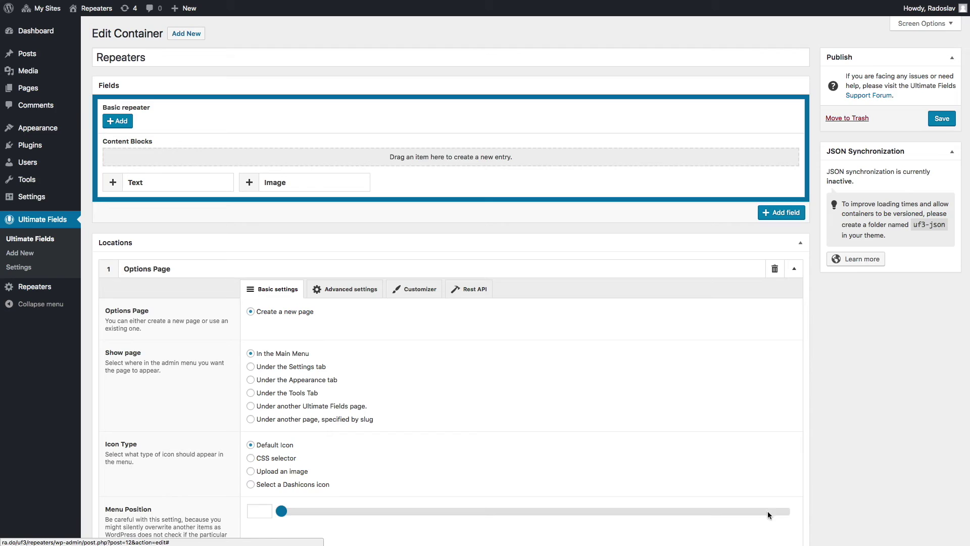
Step: Save the Repeaters container, then collapse the Text block and save the Repeaters options
{"action": "left_click", "coordinate": [940, 118]}
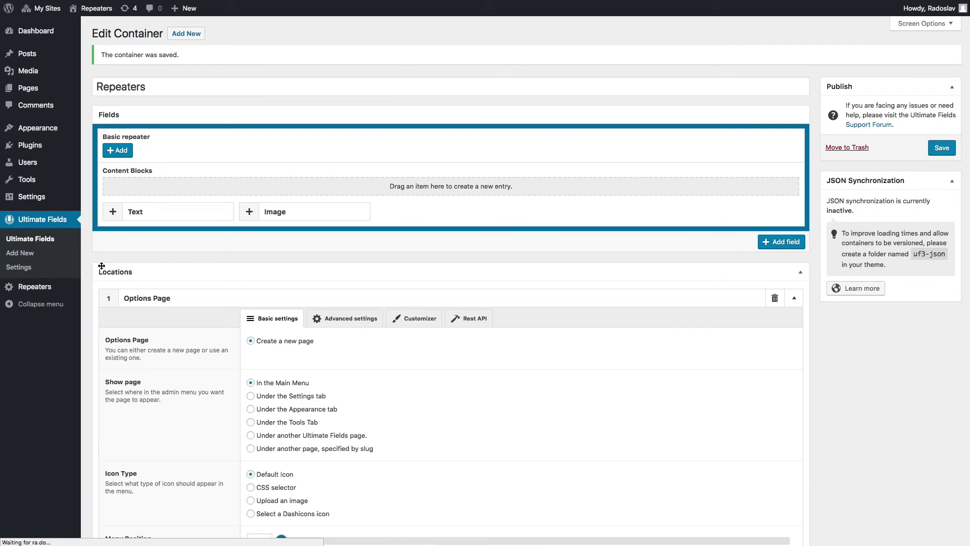
{"action": "left_click", "coordinate": [52, 288]}
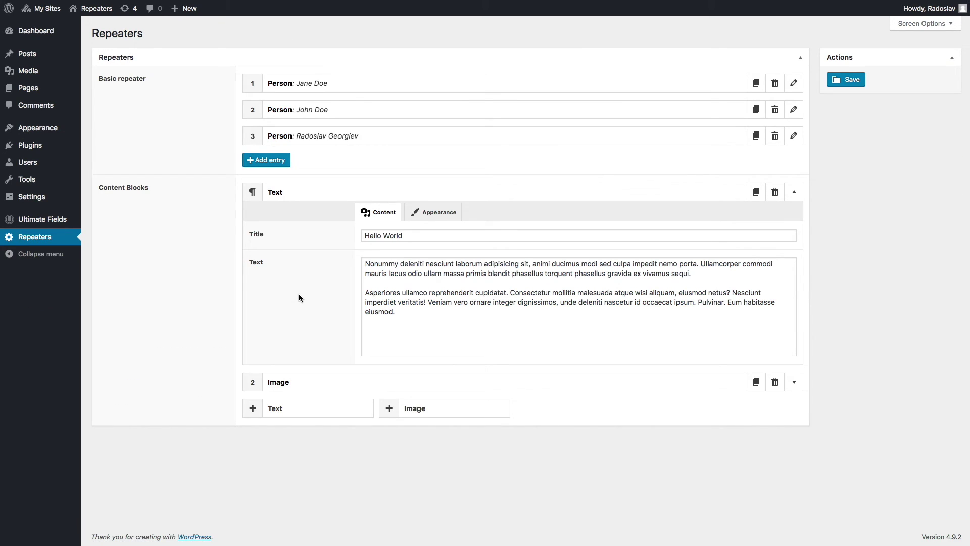
{"action": "left_click", "coordinate": [335, 196]}
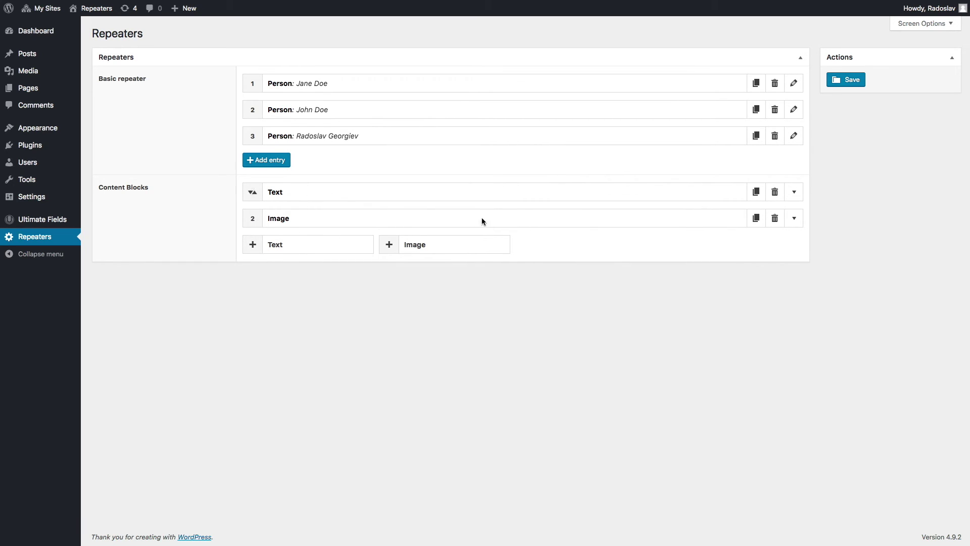
{"action": "left_click", "coordinate": [859, 81]}
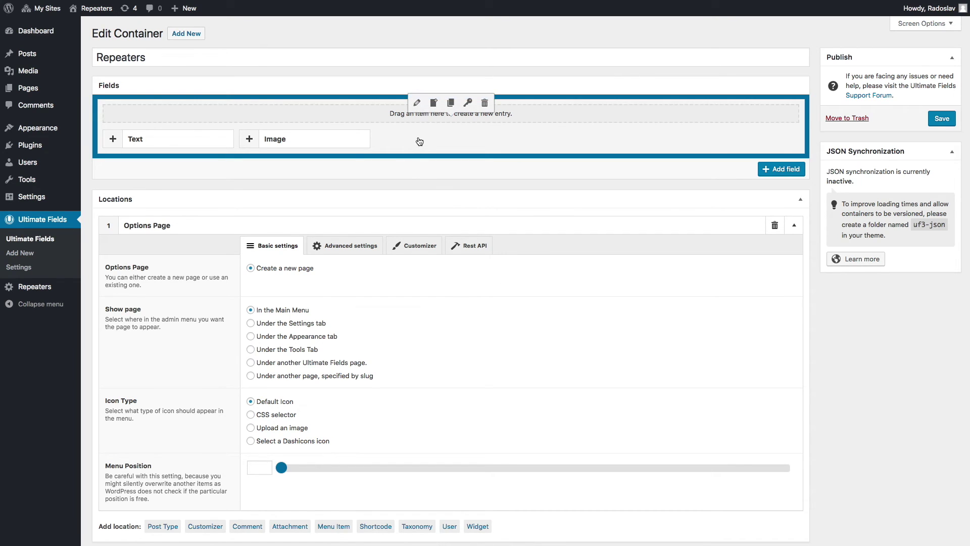
Step: Set the Content Blocks repeater background to gray #a5a5a5 and save the container
{"action": "left_click", "coordinate": [417, 138]}
{"action": "scroll", "coordinate": [346, 326], "scroll_direction": "down", "scroll_amount": 8}
{"action": "scroll", "coordinate": [349, 324], "scroll_direction": "down", "scroll_amount": 7}
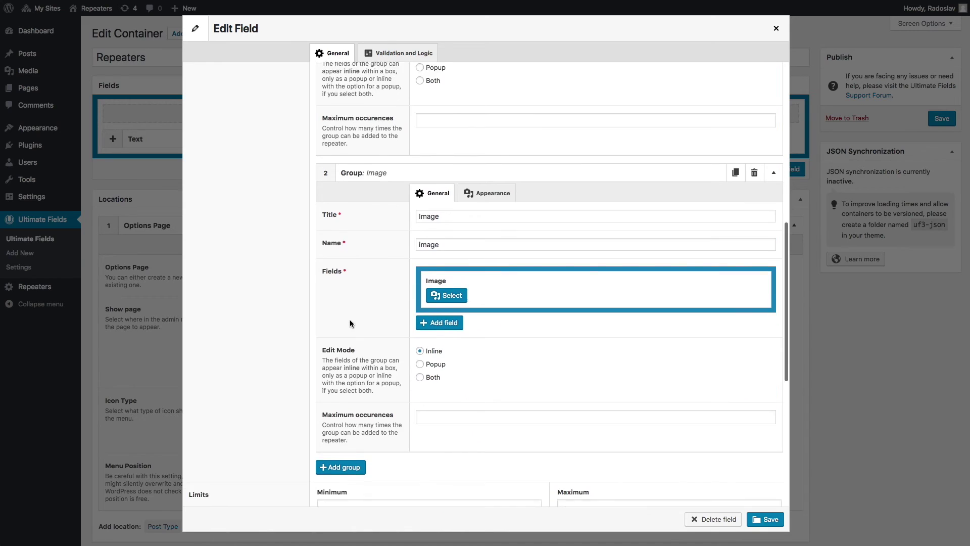
{"action": "left_click", "coordinate": [350, 345]}
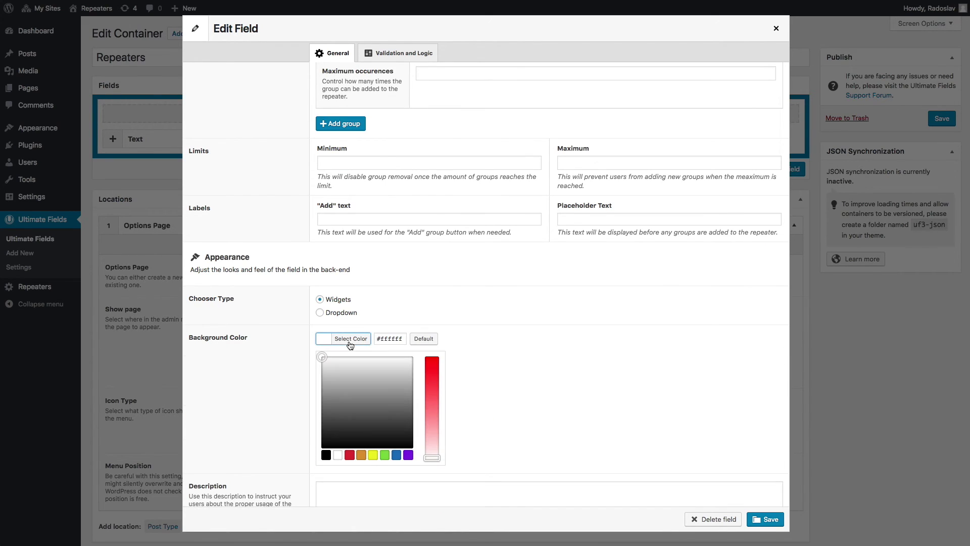
{"action": "left_click_drag", "start_coordinate": [340, 364], "coordinate": [326, 389]}
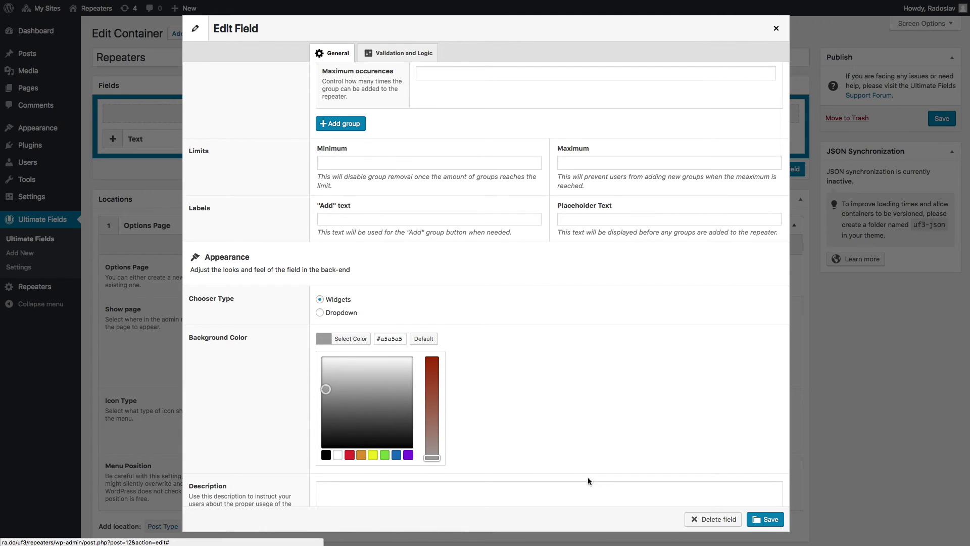
{"action": "left_click", "coordinate": [763, 520]}
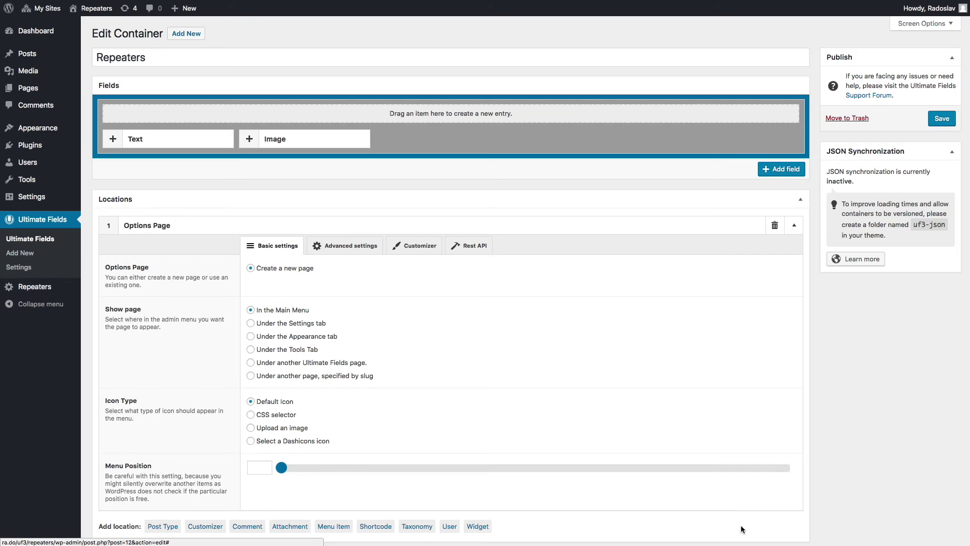
{"action": "left_click", "coordinate": [931, 120]}
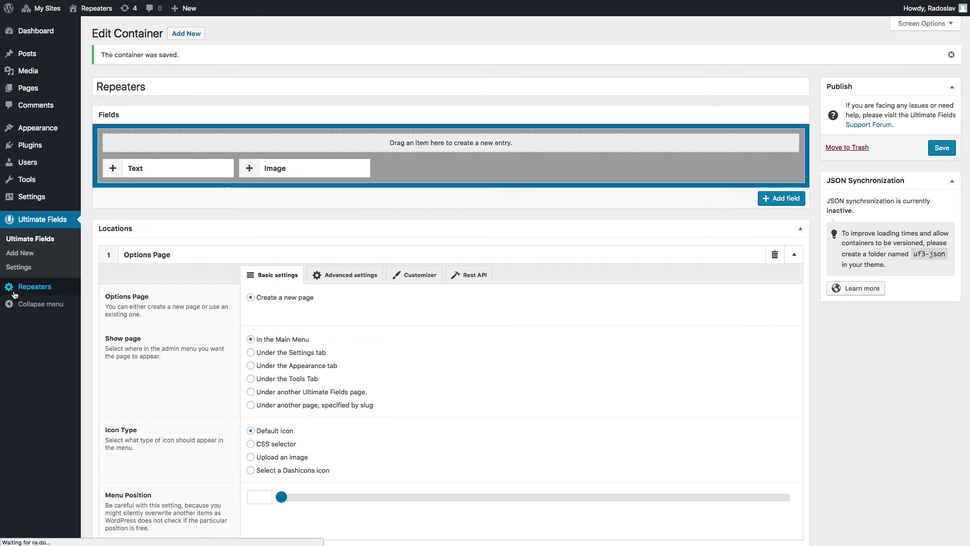
Step: Drag a new Image block and an empty Text block into the Content Blocks list, then leave the page
{"action": "left_click", "coordinate": [14, 294]}
{"action": "scroll", "coordinate": [146, 306], "scroll_direction": "down", "scroll_amount": 1}
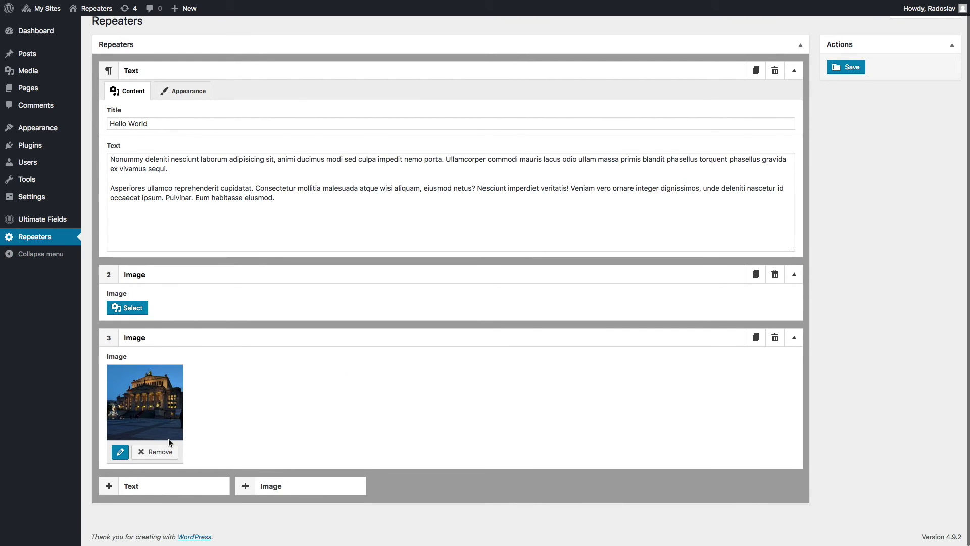
{"action": "left_click_drag", "start_coordinate": [278, 486], "coordinate": [188, 354]}
{"action": "scroll", "coordinate": [188, 406], "scroll_direction": "down", "scroll_amount": 1}
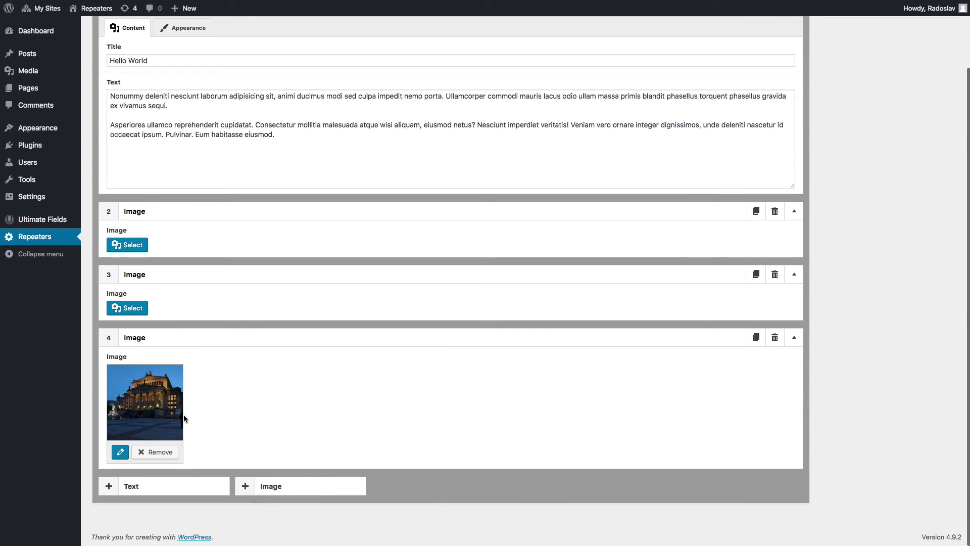
{"action": "left_click_drag", "start_coordinate": [168, 486], "coordinate": [220, 222]}
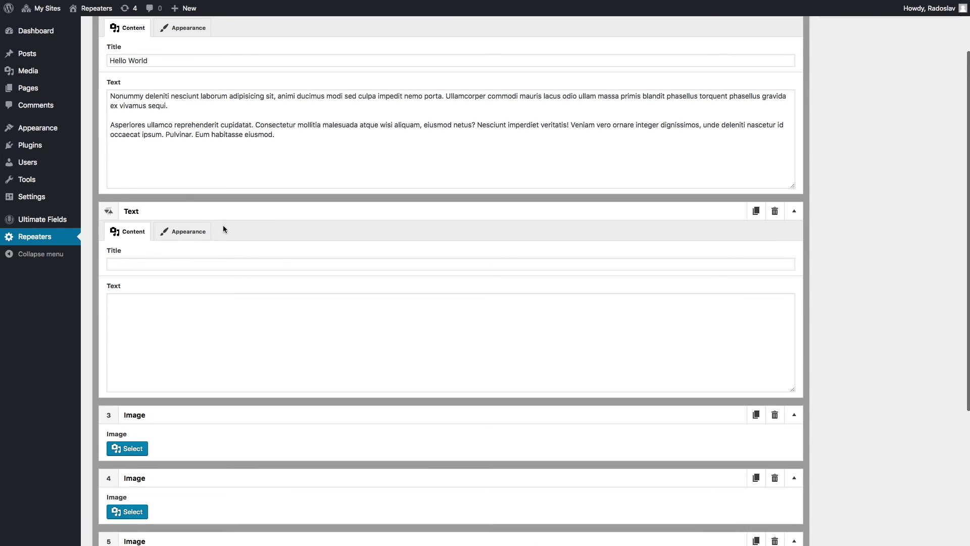
{"action": "scroll", "coordinate": [237, 272], "scroll_direction": "up", "scroll_amount": 3}
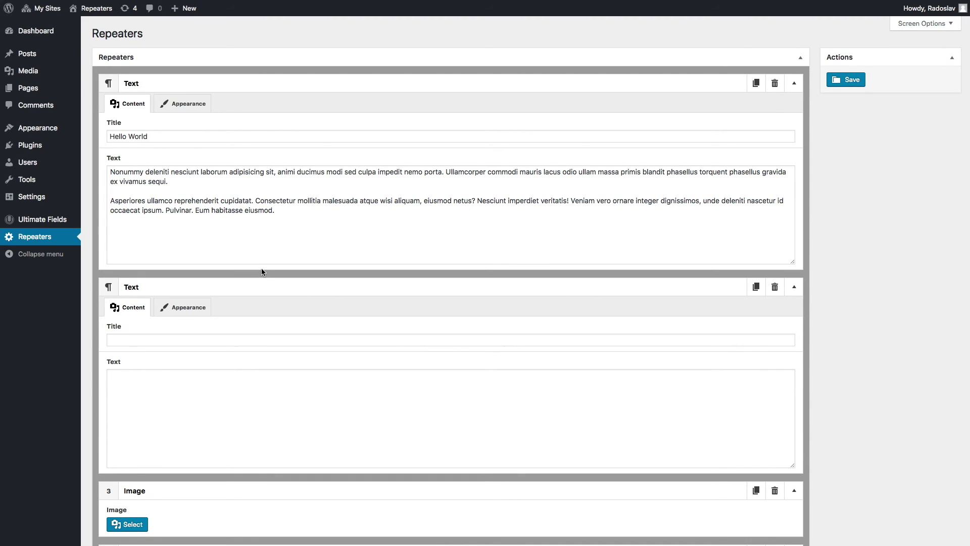
{"action": "left_click", "coordinate": [69, 219]}
{"action": "key", "text": "Return"}
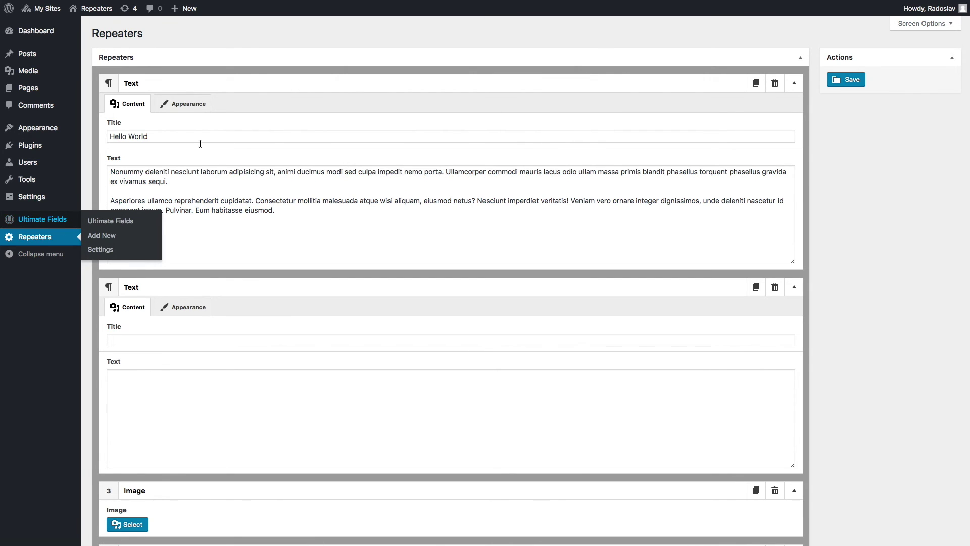
Step: Change the Content Blocks repeater's Chooser Type to Dropdown and save the Repeaters container
{"action": "left_click", "coordinate": [145, 107]}
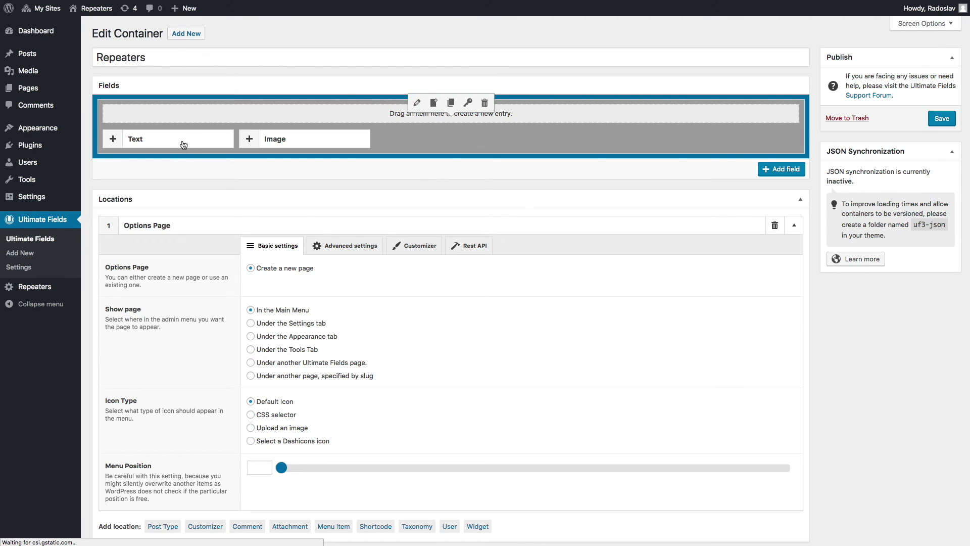
{"action": "left_click", "coordinate": [182, 142]}
{"action": "scroll", "coordinate": [317, 234], "scroll_direction": "down", "scroll_amount": 15}
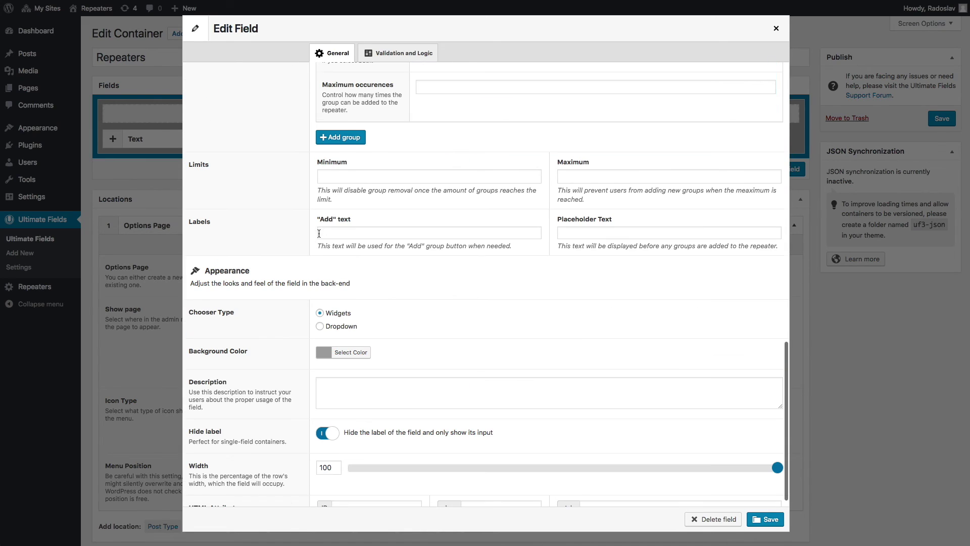
{"action": "left_click", "coordinate": [338, 327]}
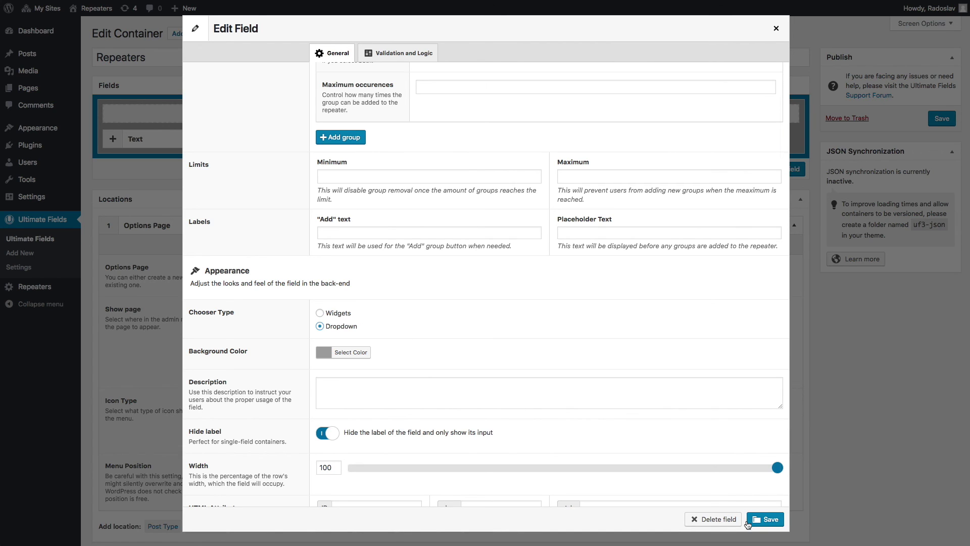
{"action": "left_click", "coordinate": [775, 520]}
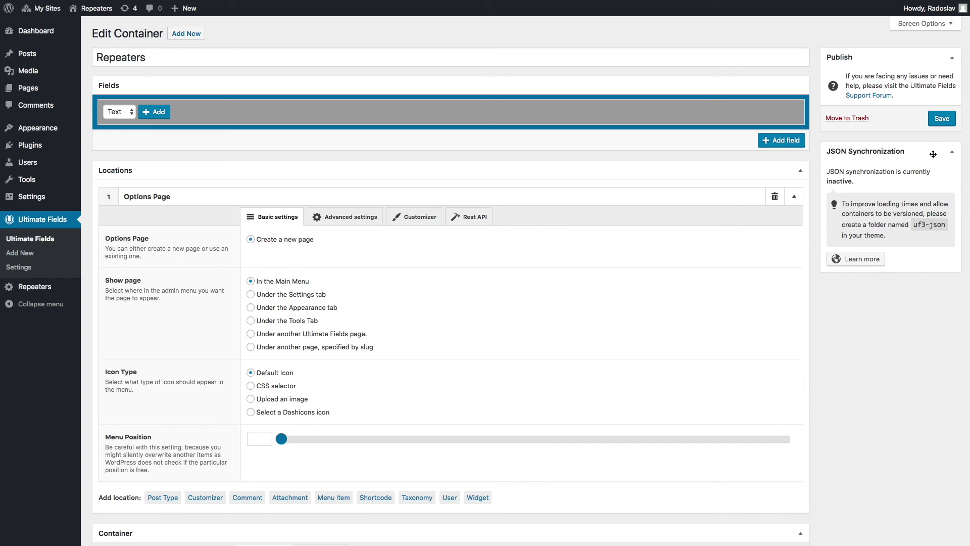
{"action": "left_click", "coordinate": [951, 116]}
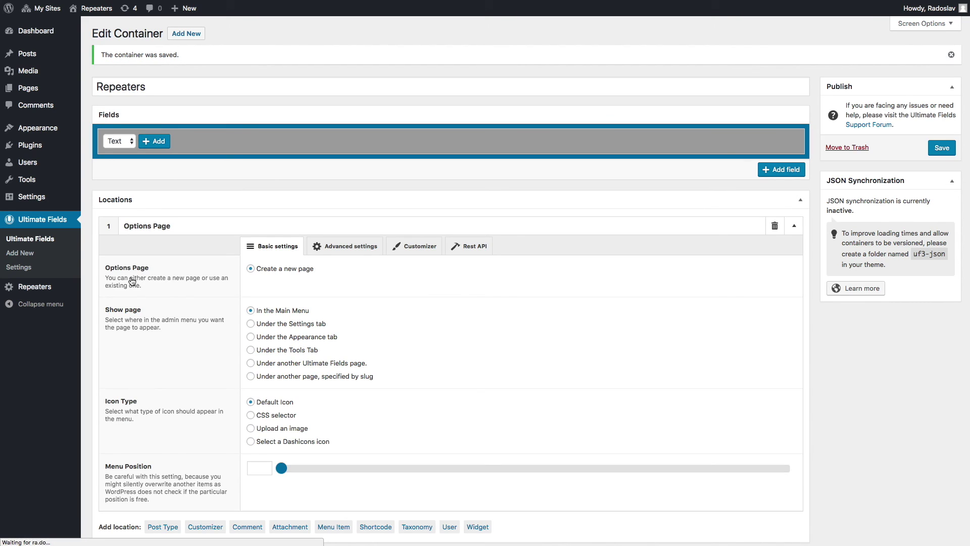
Step: Add an empty Text entry at the end of Content Blocks using the type dropdown
{"action": "left_click", "coordinate": [56, 286]}
{"action": "scroll", "coordinate": [136, 290], "scroll_direction": "down", "scroll_amount": 1}
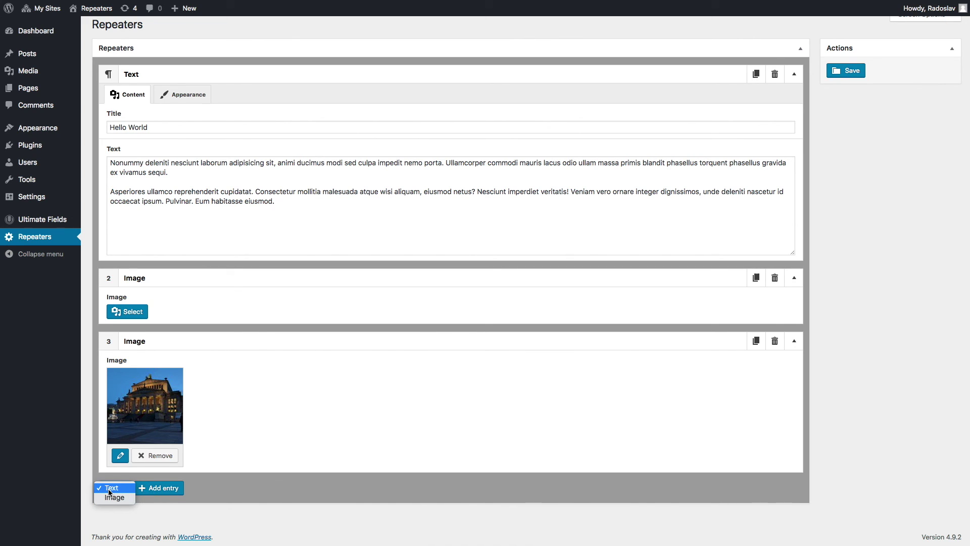
{"action": "left_click", "coordinate": [111, 489]}
{"action": "left_click", "coordinate": [148, 488]}
Step: Add an Image entry via the dropdown, then return to the Ultimate Fields containers list
{"action": "scroll", "coordinate": [149, 485], "scroll_direction": "down", "scroll_amount": 5}
{"action": "left_click", "coordinate": [117, 487]}
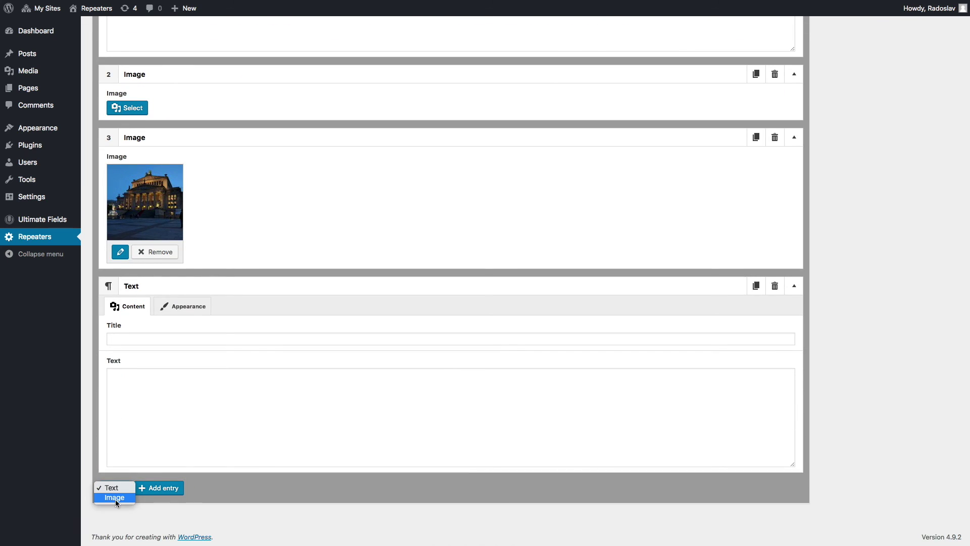
{"action": "left_click", "coordinate": [115, 498]}
{"action": "left_click", "coordinate": [154, 488]}
{"action": "scroll", "coordinate": [130, 477], "scroll_direction": "down", "scroll_amount": 3}
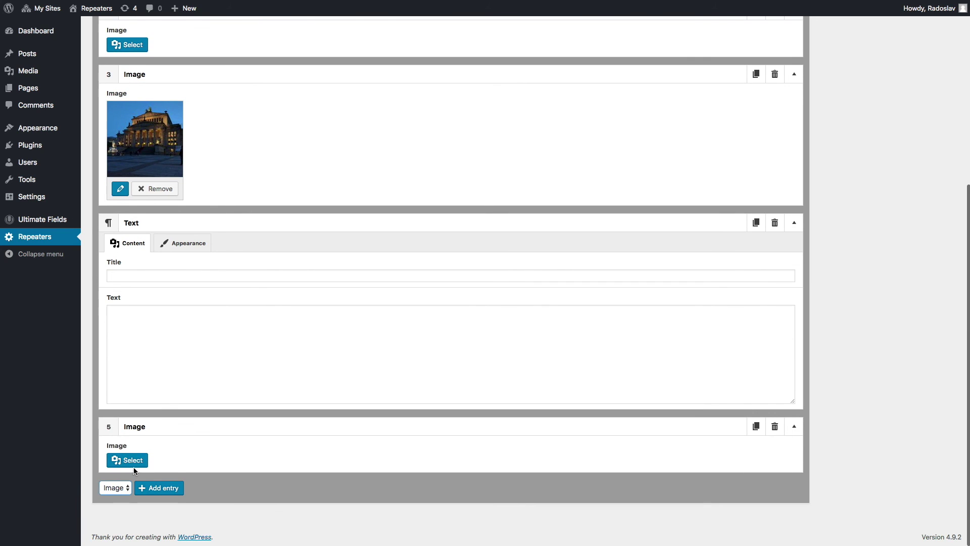
{"action": "scroll", "coordinate": [264, 427], "scroll_direction": "up", "scroll_amount": 6}
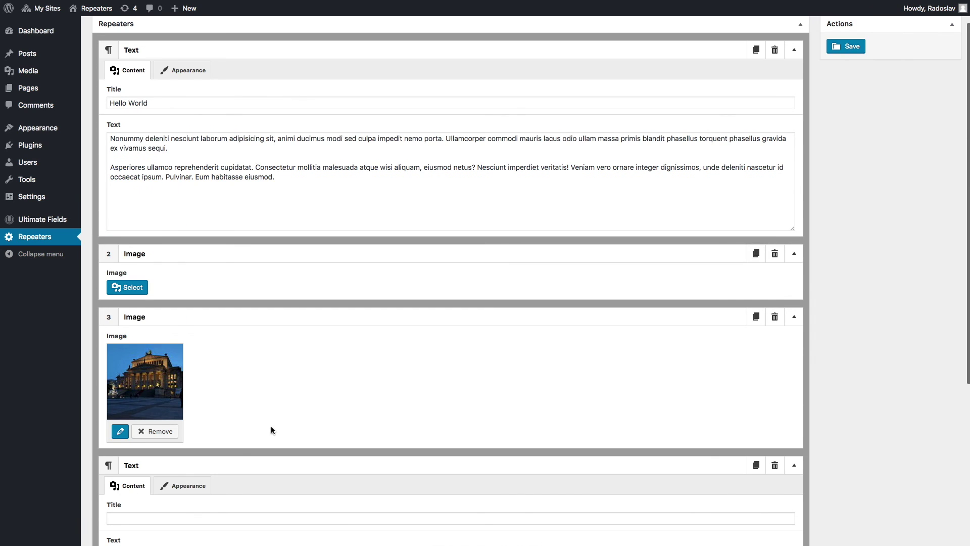
{"action": "left_click", "coordinate": [57, 221]}
Step: Leave the options page and open the Repeaters container's Content Blocks field settings
{"action": "left_click", "coordinate": [557, 135]}
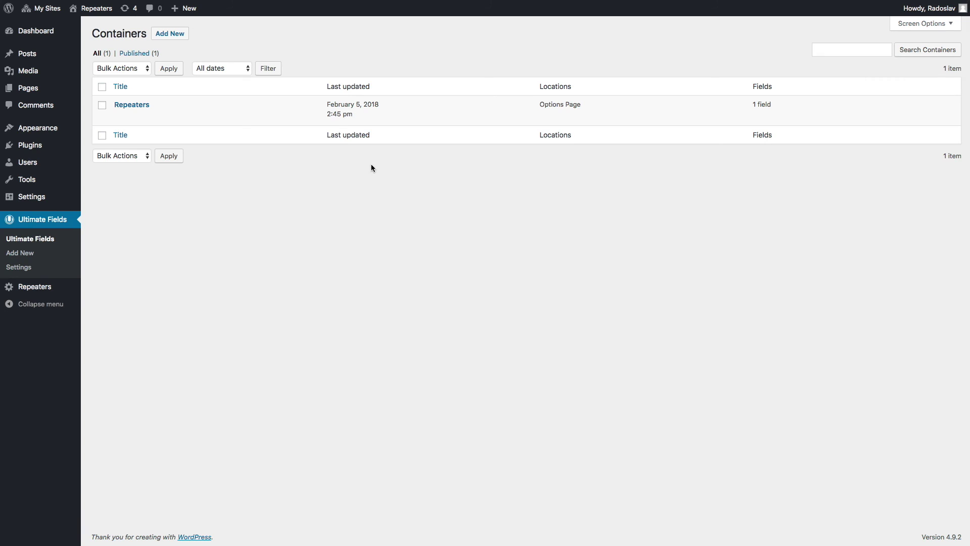
{"action": "left_click", "coordinate": [141, 108]}
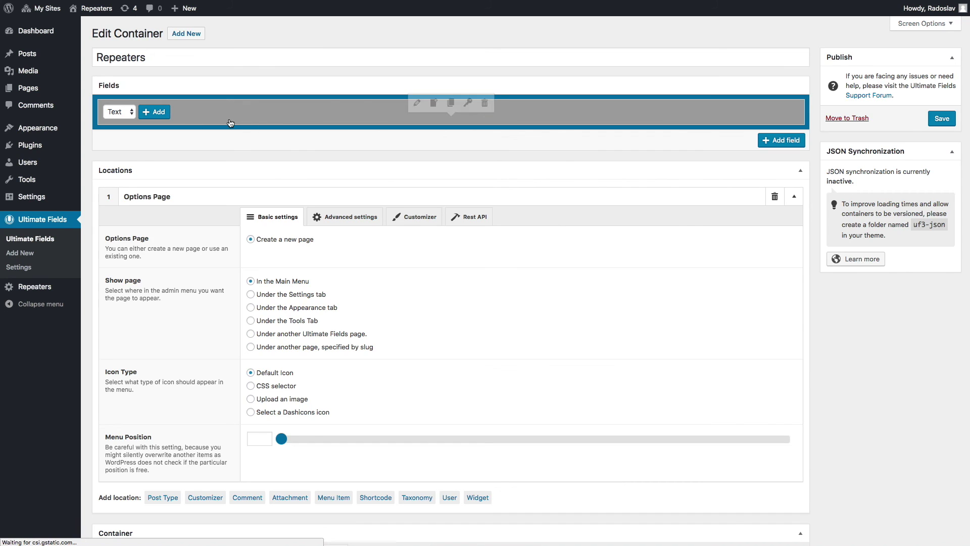
{"action": "left_click", "coordinate": [228, 117]}
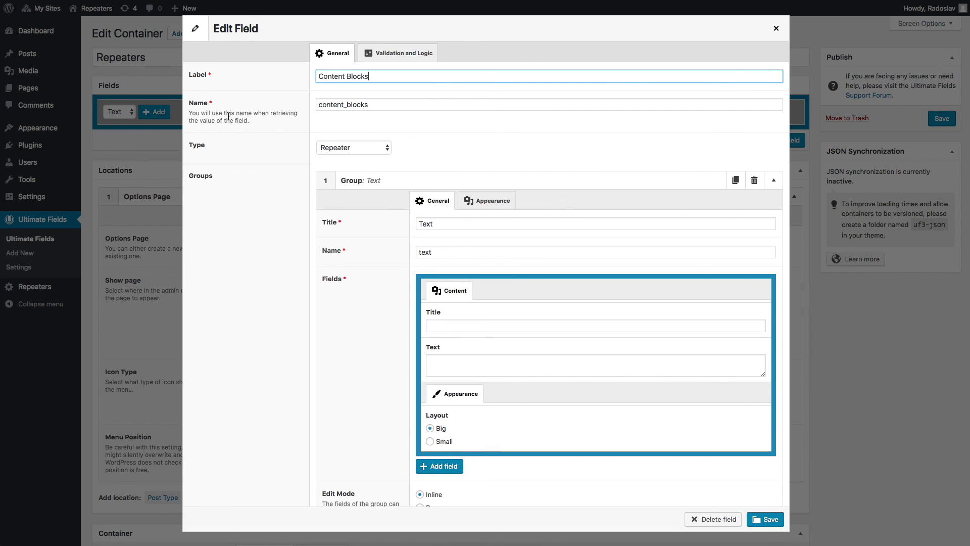